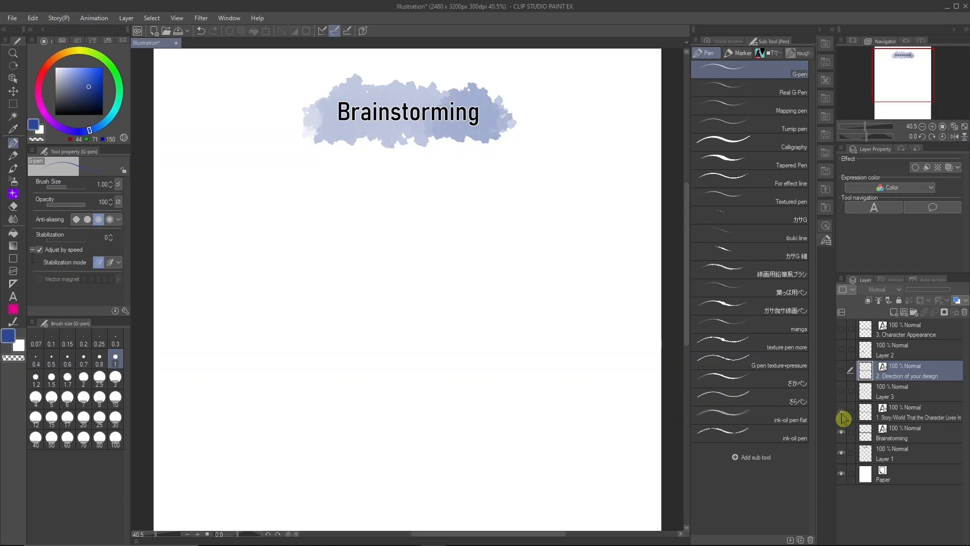
Step: Reveal the story/world heading, its handwritten notes, the "2. Direction of your design" heading and the Pinterest logo layer
{"action": "left_click", "coordinate": [842, 414]}
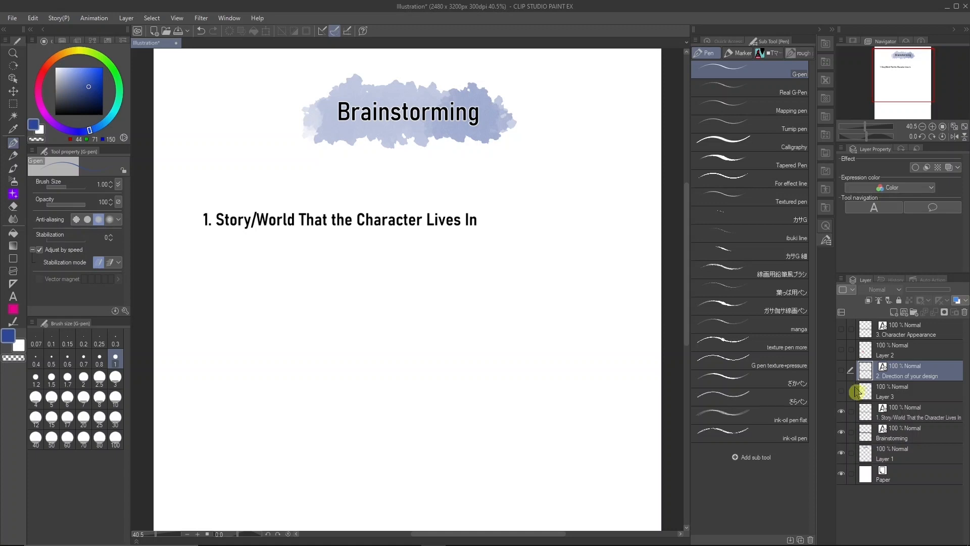
{"action": "left_click", "coordinate": [841, 390]}
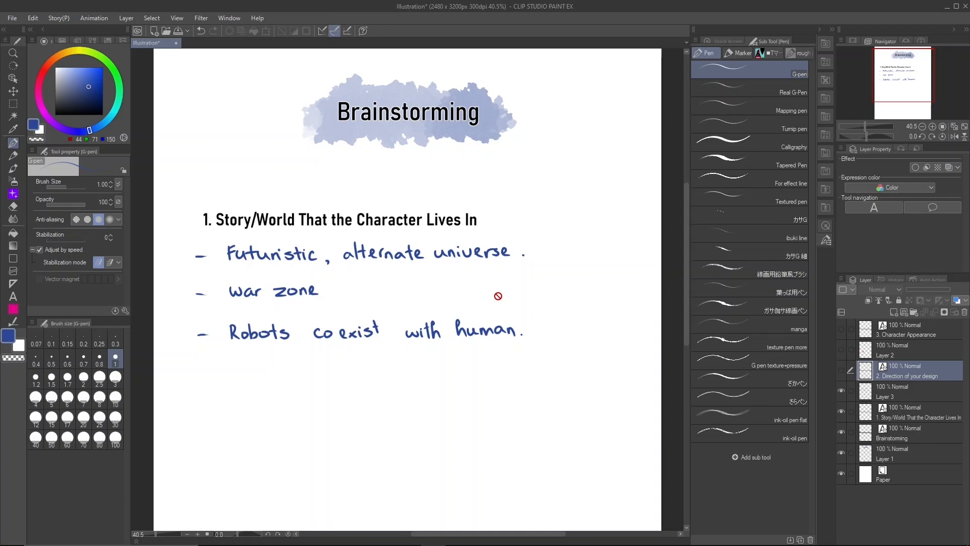
{"action": "left_click", "coordinate": [842, 372]}
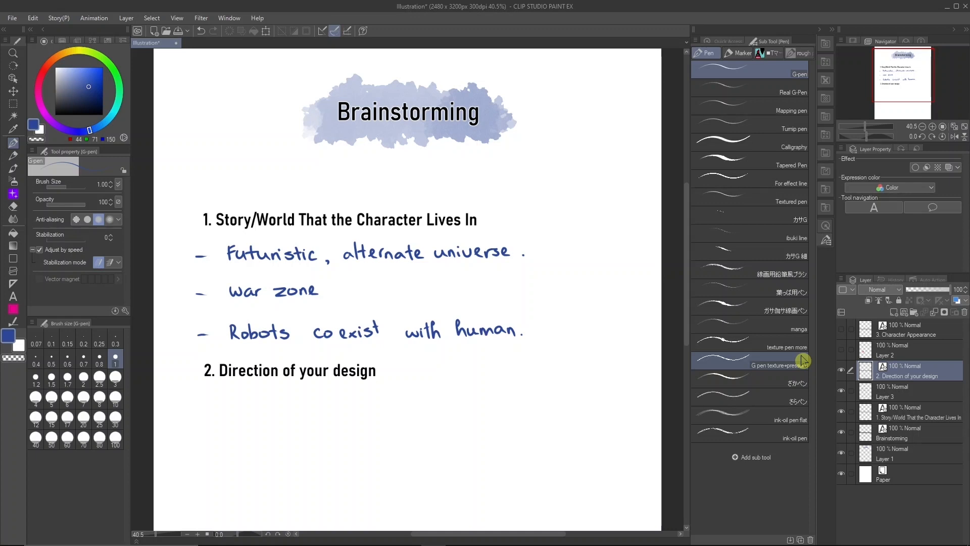
{"action": "left_click", "coordinate": [841, 349]}
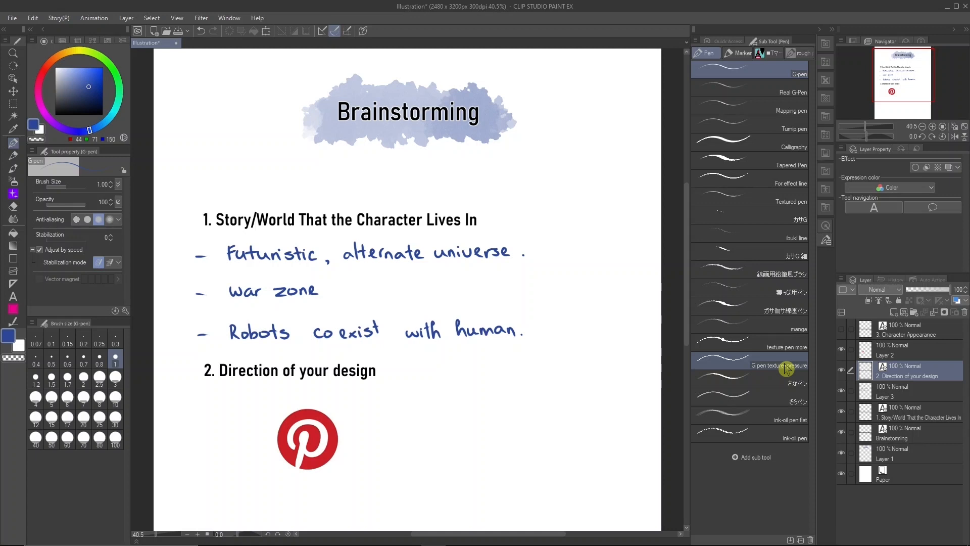
Step: Hide the Pinterest logo, the handwritten notes and headings 1 and 2, and show the "3. Character Appearance" heading
{"action": "left_click", "coordinate": [842, 350]}
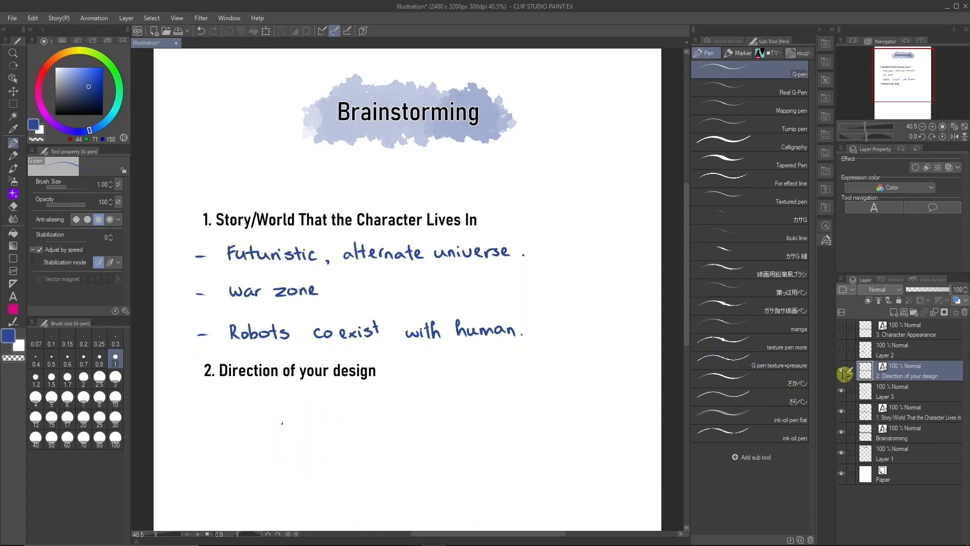
{"action": "left_click", "coordinate": [842, 370]}
{"action": "left_click", "coordinate": [842, 391]}
{"action": "left_click", "coordinate": [842, 412]}
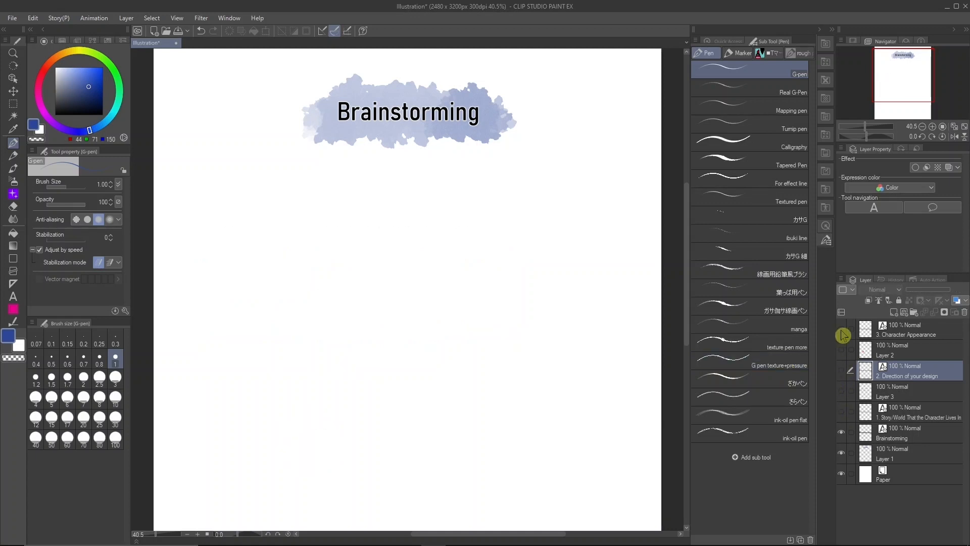
{"action": "left_click", "coordinate": [841, 330]}
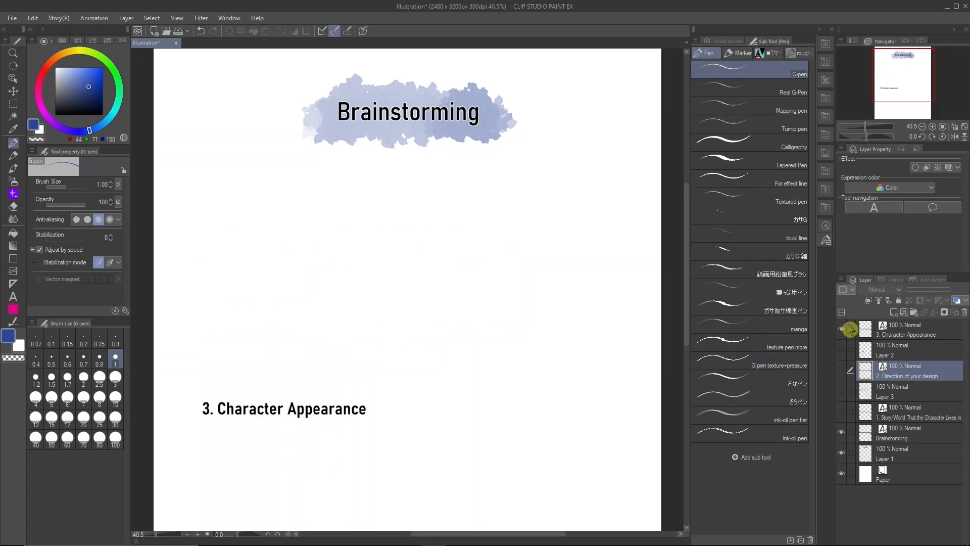
Step: Move the "3. Character Appearance" heading up to just below the Brainstorming title
{"action": "left_click", "coordinate": [13, 91]}
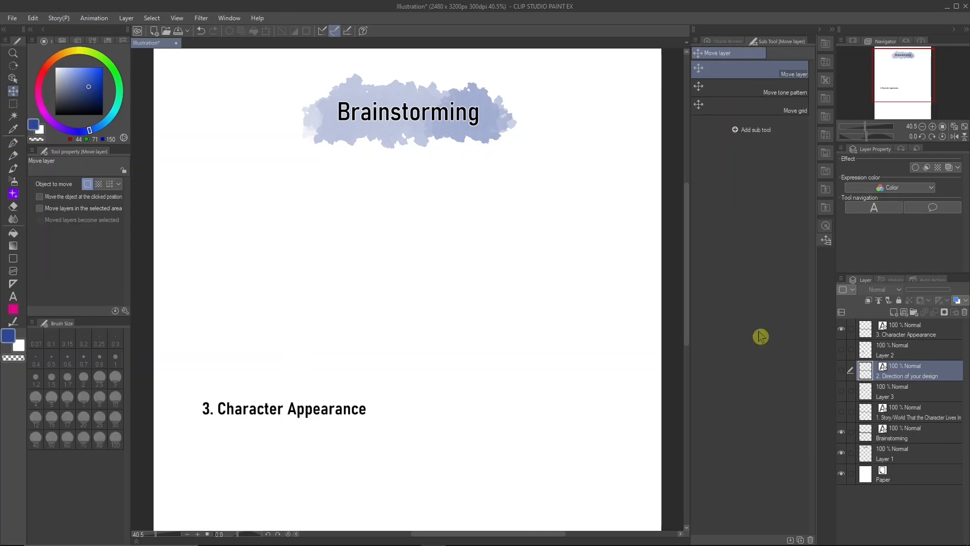
{"action": "left_click", "coordinate": [910, 334]}
{"action": "key", "text": "o"}
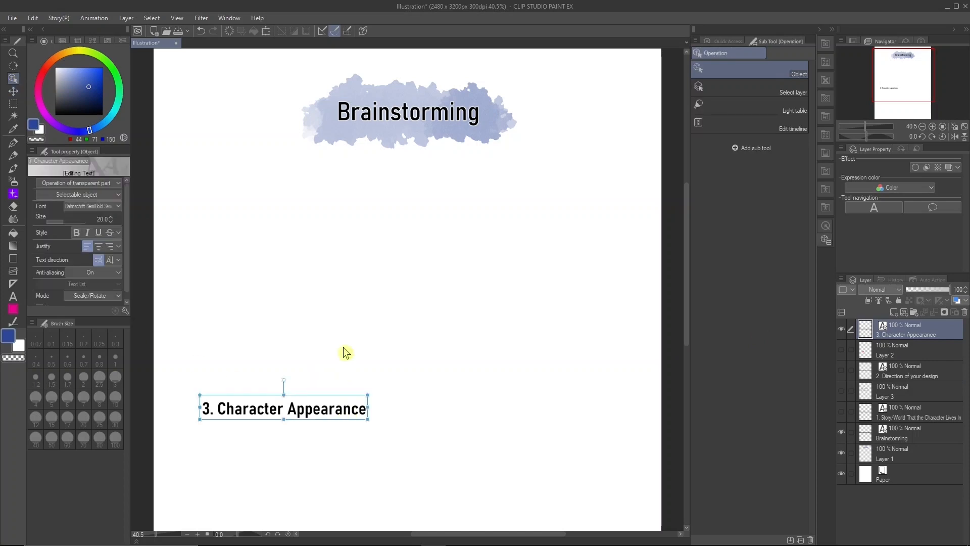
{"action": "left_click_drag", "start_coordinate": [353, 408], "coordinate": [340, 202]}
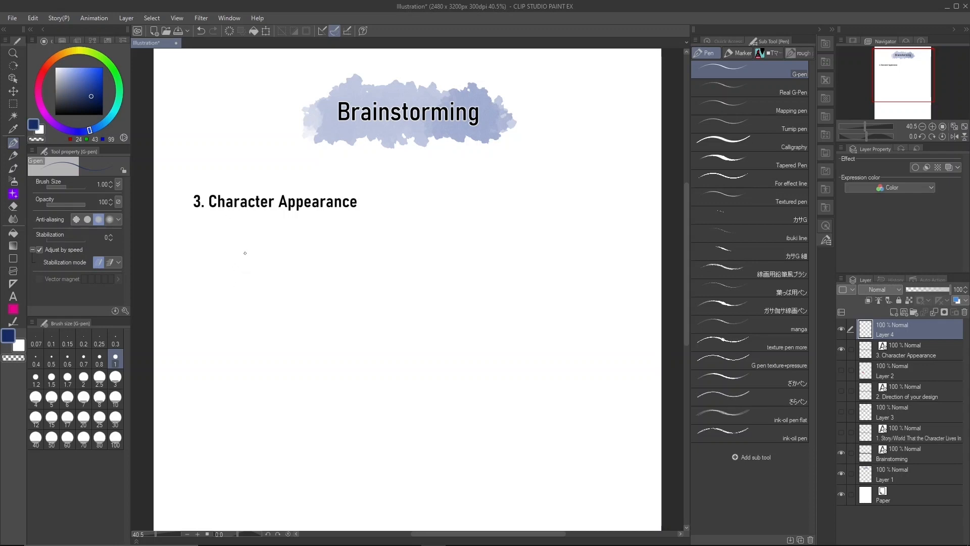
Step: Sketch two contrasting figures below the heading: a small round head on a large oval body, and a narrow rectangular body with short line limbs
{"action": "mouse_move", "coordinate": [239, 250]}
{"action": "left_mouse_down"}
{"action": "mouse_move", "coordinate": [245, 300]}
{"action": "mouse_move", "coordinate": [263, 289]}
{"action": "left_mouse_up"}
{"action": "mouse_move", "coordinate": [238, 243]}
{"action": "left_mouse_down"}
{"action": "mouse_move", "coordinate": [264, 256]}
{"action": "mouse_move", "coordinate": [253, 298]}
{"action": "mouse_move", "coordinate": [257, 426]}
{"action": "mouse_move", "coordinate": [256, 297]}
{"action": "left_mouse_up"}
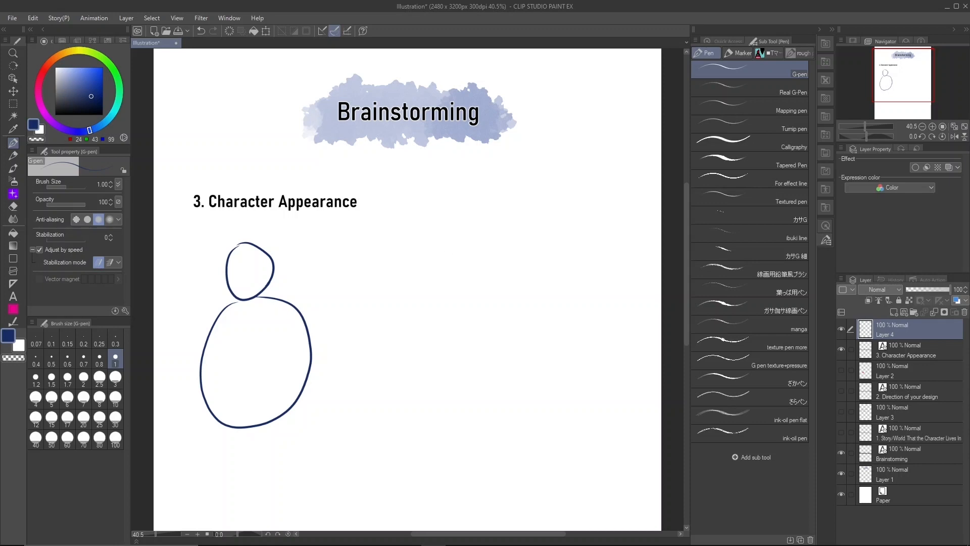
{"action": "left_click_drag", "start_coordinate": [453, 274], "coordinate": [456, 374]}
{"action": "left_click_drag", "start_coordinate": [454, 275], "coordinate": [497, 273]}
{"action": "mouse_move", "coordinate": [486, 276]}
{"action": "left_mouse_down"}
{"action": "mouse_move", "coordinate": [488, 395]}
{"action": "mouse_move", "coordinate": [445, 258]}
{"action": "mouse_move", "coordinate": [473, 272]}
{"action": "mouse_move", "coordinate": [419, 313]}
{"action": "left_mouse_up"}
{"action": "left_click_drag", "start_coordinate": [496, 291], "coordinate": [512, 321]}
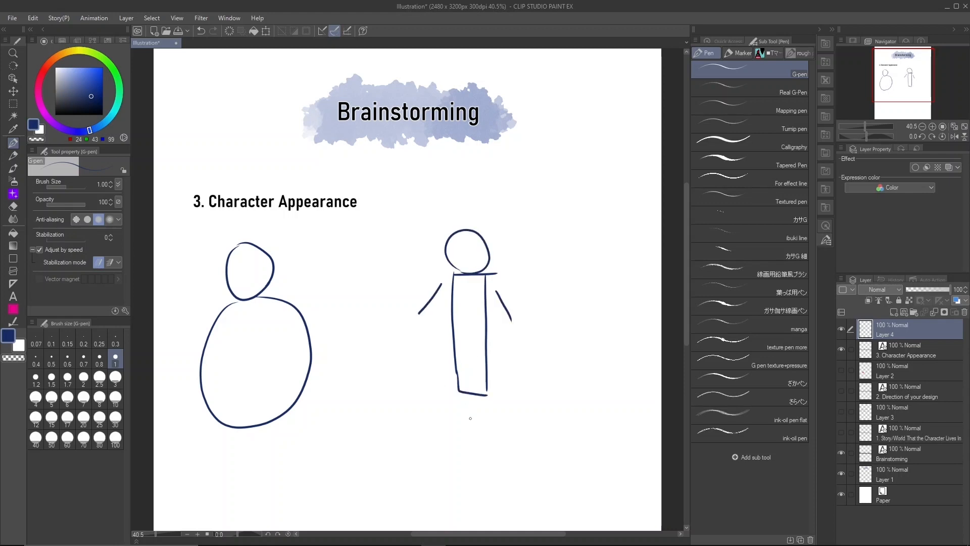
{"action": "left_click_drag", "start_coordinate": [455, 403], "coordinate": [438, 438]}
{"action": "left_click_drag", "start_coordinate": [493, 410], "coordinate": [504, 444]}
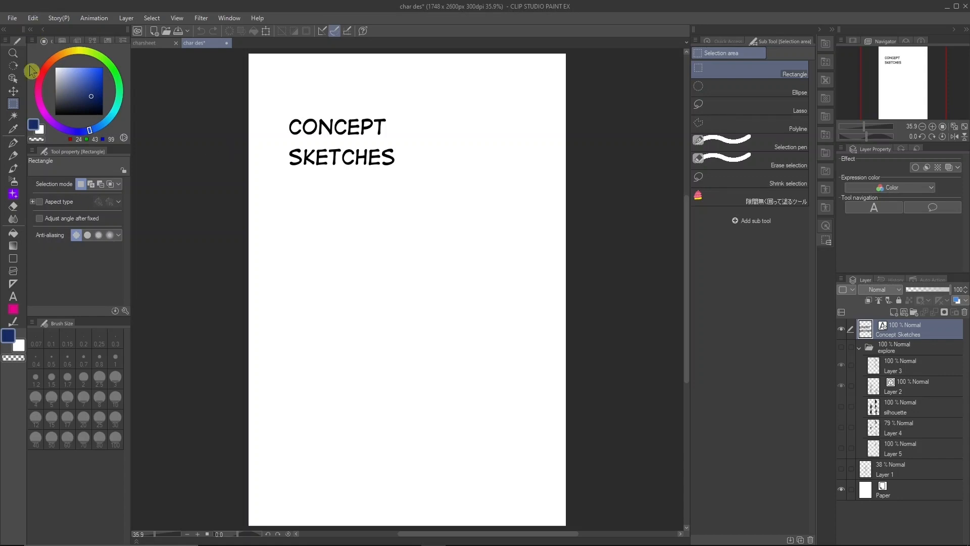
{"action": "left_click", "coordinate": [13, 19]}
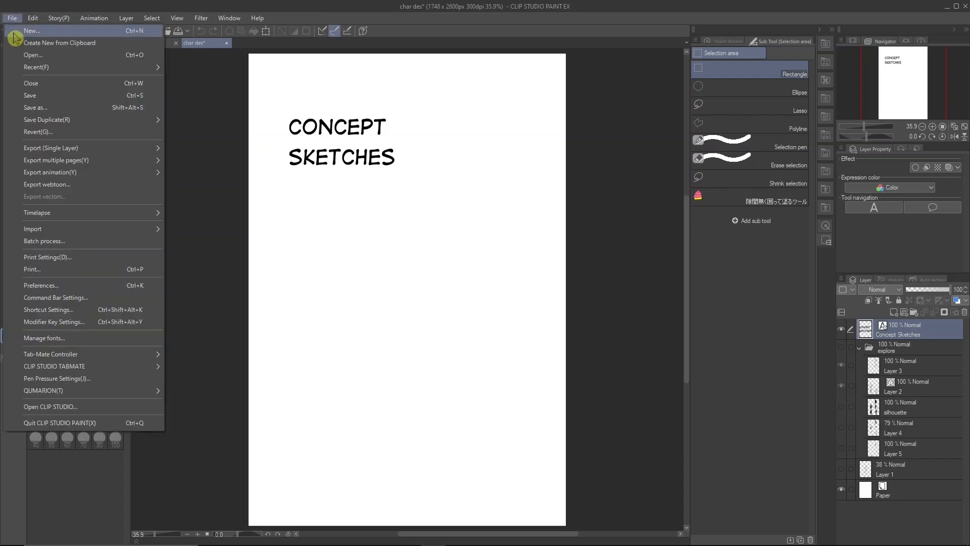
{"action": "left_click", "coordinate": [102, 32]}
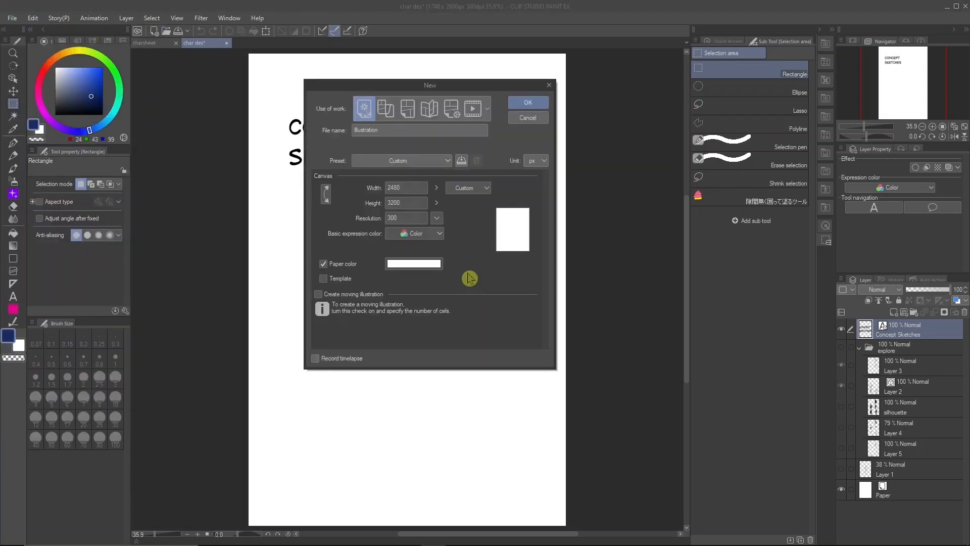
{"action": "left_click", "coordinate": [476, 188]}
{"action": "left_click", "coordinate": [470, 230]}
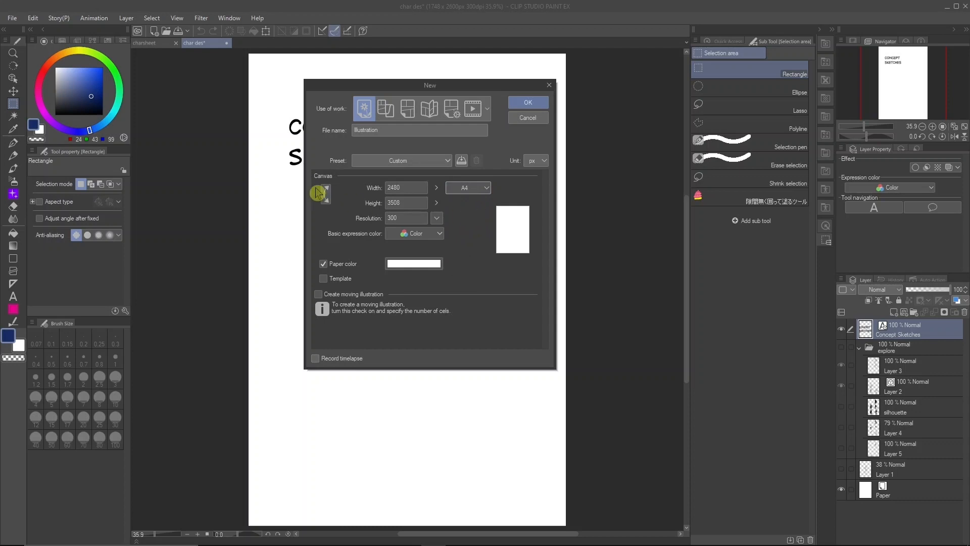
{"action": "left_click", "coordinate": [327, 202]}
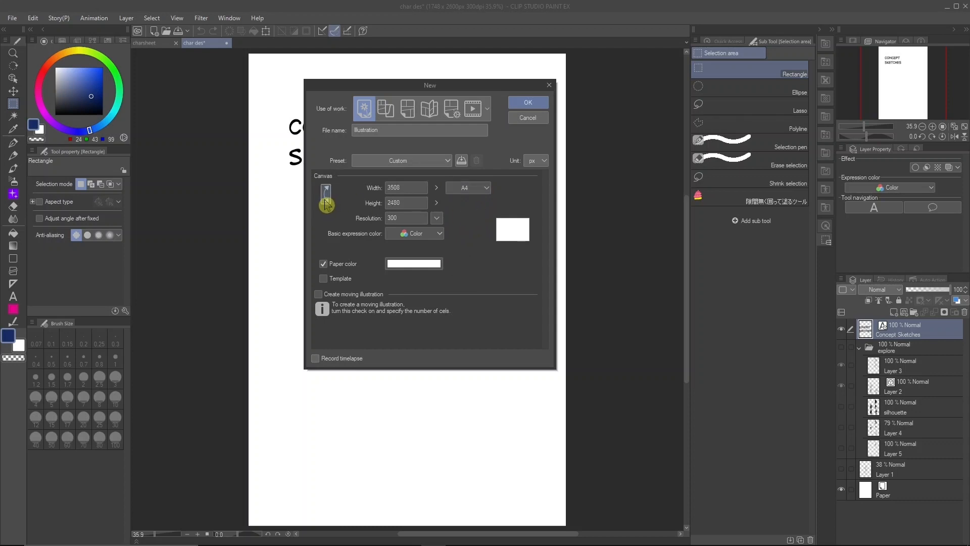
{"action": "left_click", "coordinate": [326, 204]}
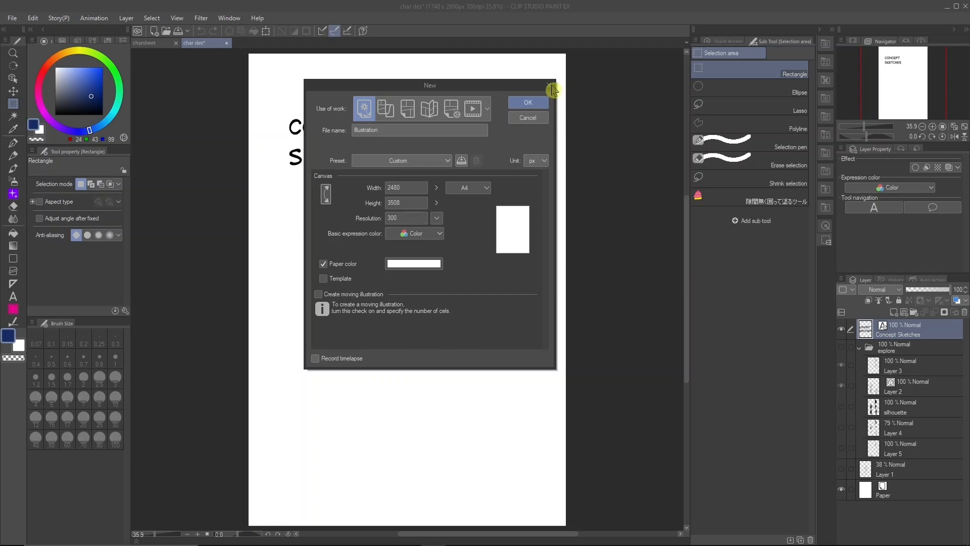
{"action": "left_click", "coordinate": [550, 85]}
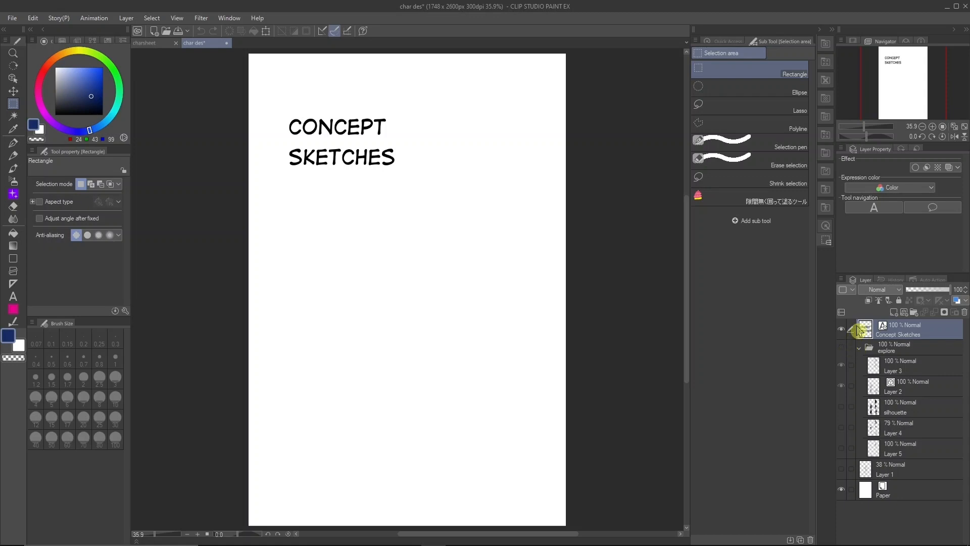
Step: Show the explore folder with the concept sketches, plus its grey shading on Layer 4 and black fills on Layer 5
{"action": "left_click", "coordinate": [842, 348]}
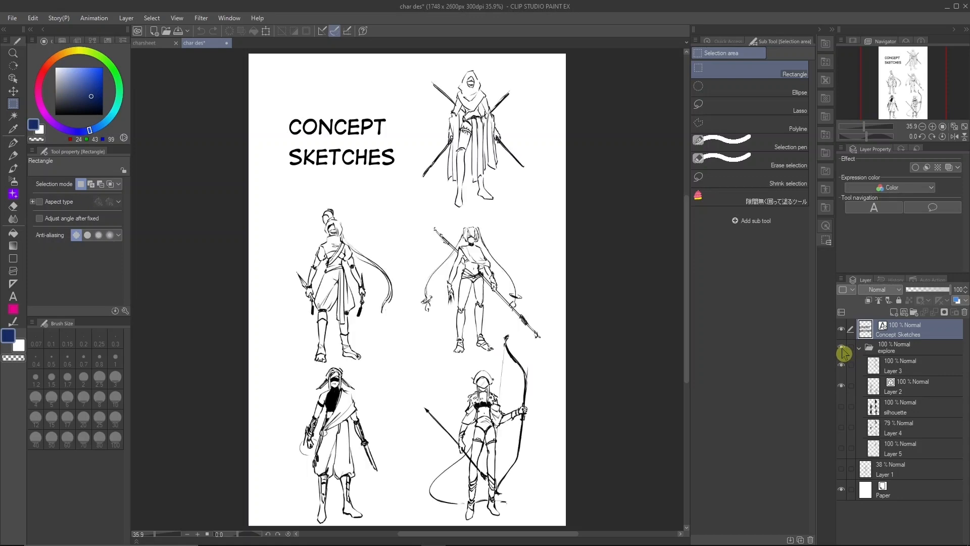
{"action": "left_click", "coordinate": [842, 428]}
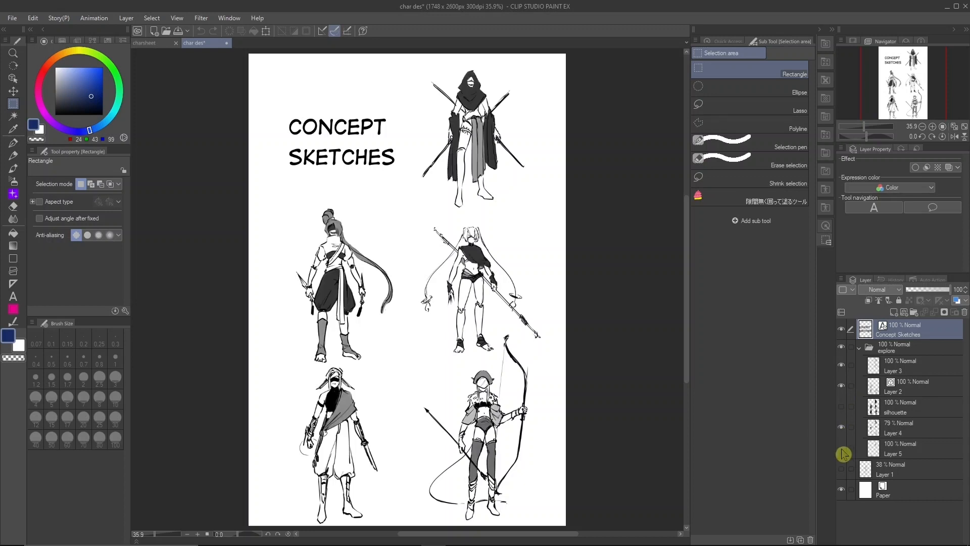
{"action": "left_click", "coordinate": [841, 447]}
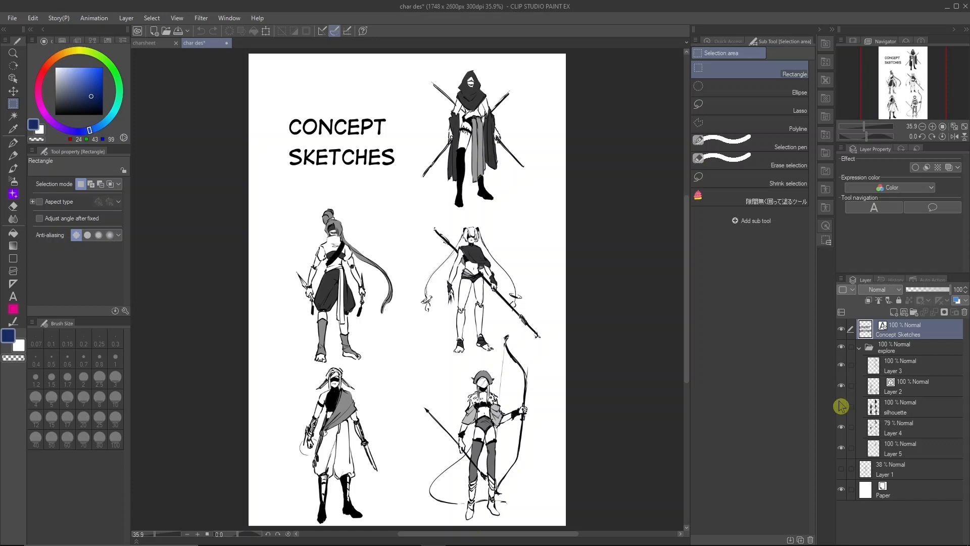
Step: Detach the Sub View palette so it floats over the canvas, and hide it
{"action": "left_click", "coordinate": [853, 40]}
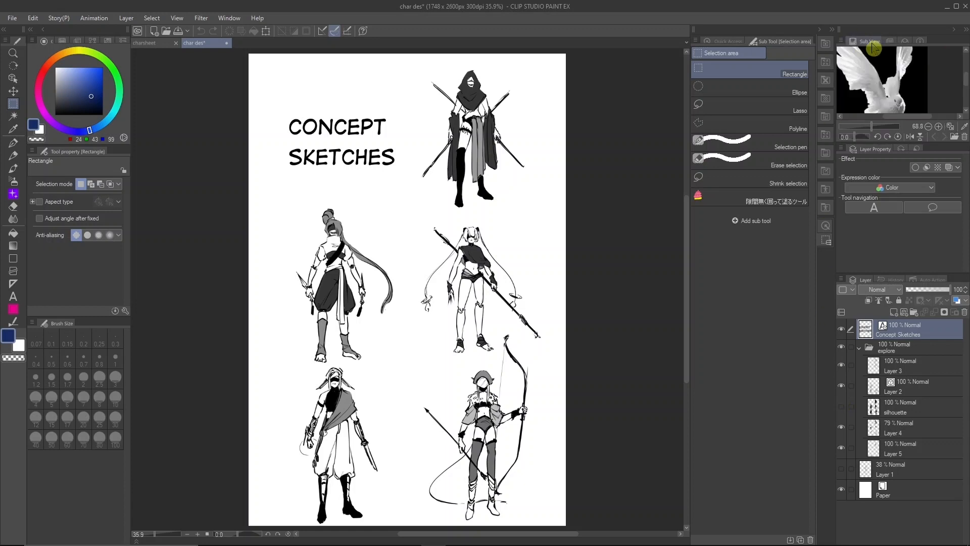
{"action": "left_click_drag", "start_coordinate": [870, 41], "coordinate": [172, 105]}
{"action": "left_click_drag", "start_coordinate": [276, 208], "coordinate": [314, 241]}
{"action": "left_click", "coordinate": [237, 18]}
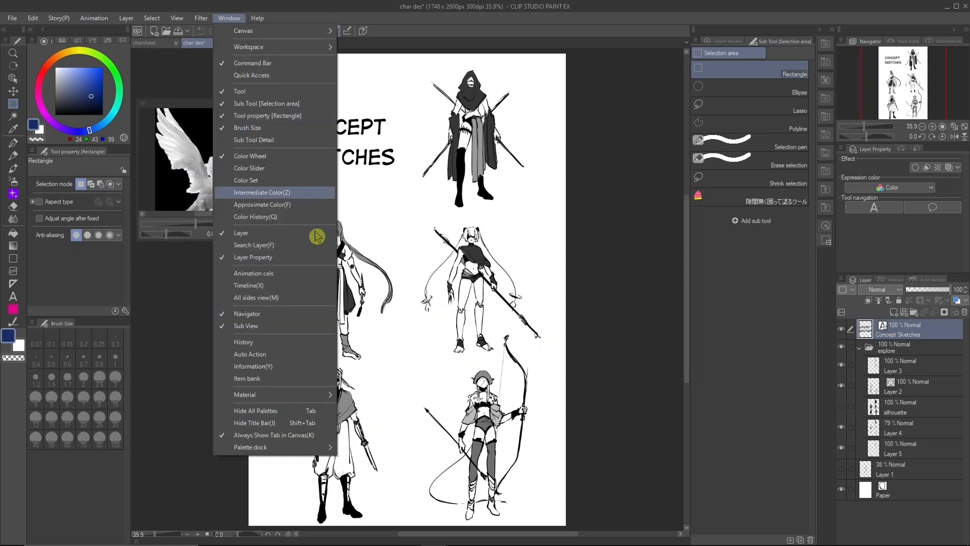
{"action": "left_click", "coordinate": [314, 325]}
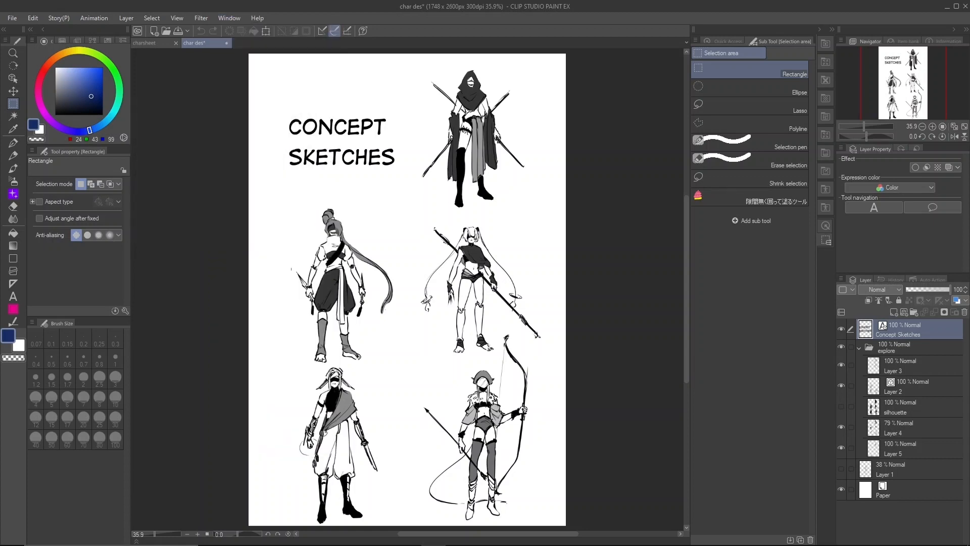
Step: Show the Sub View palette again, dock it back beside the Navigator, and return to the Navigator
{"action": "left_click", "coordinate": [228, 19]}
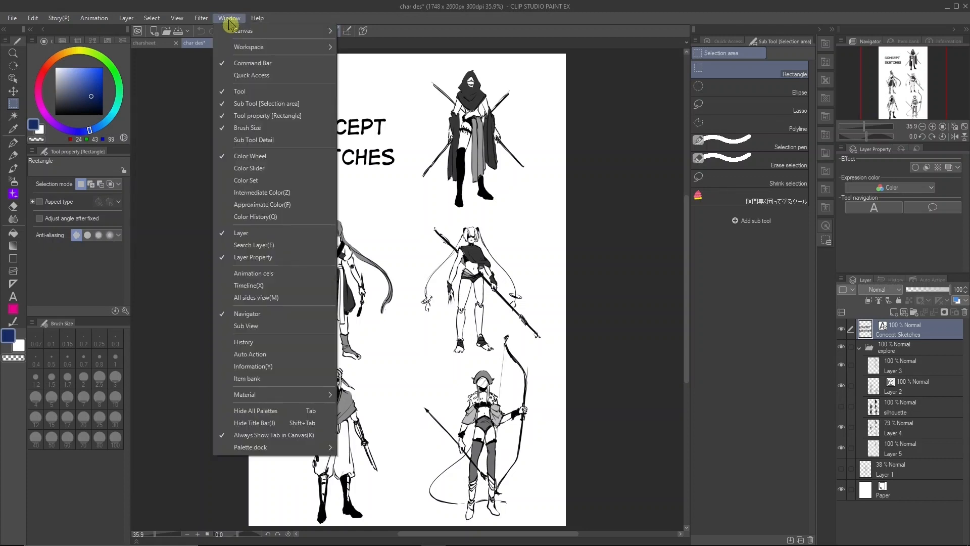
{"action": "left_click", "coordinate": [283, 333]}
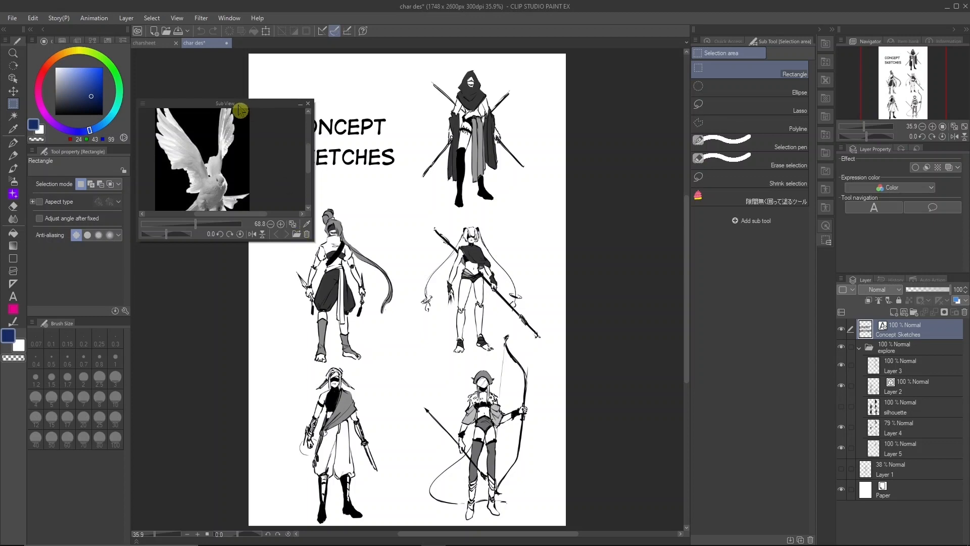
{"action": "left_click_drag", "start_coordinate": [243, 108], "coordinate": [891, 72]}
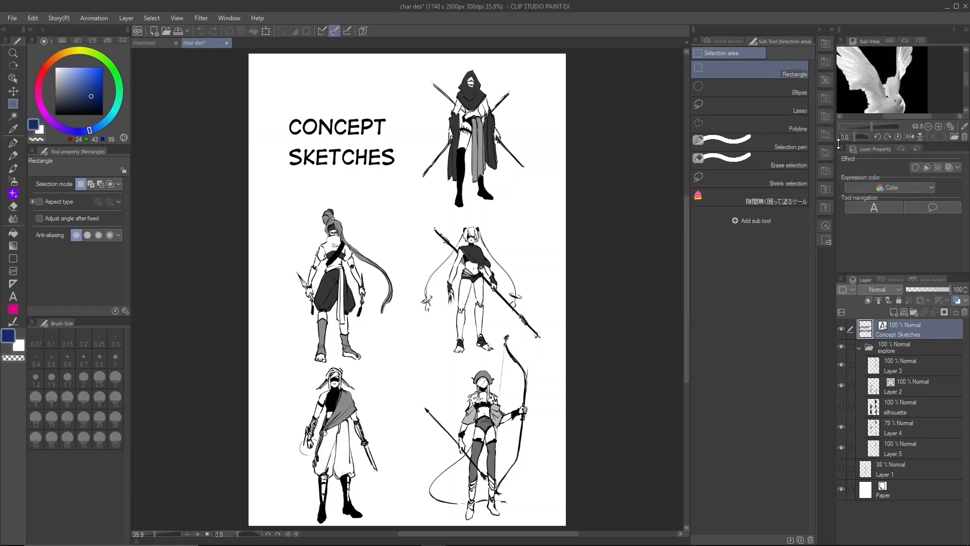
{"action": "left_click", "coordinate": [890, 42]}
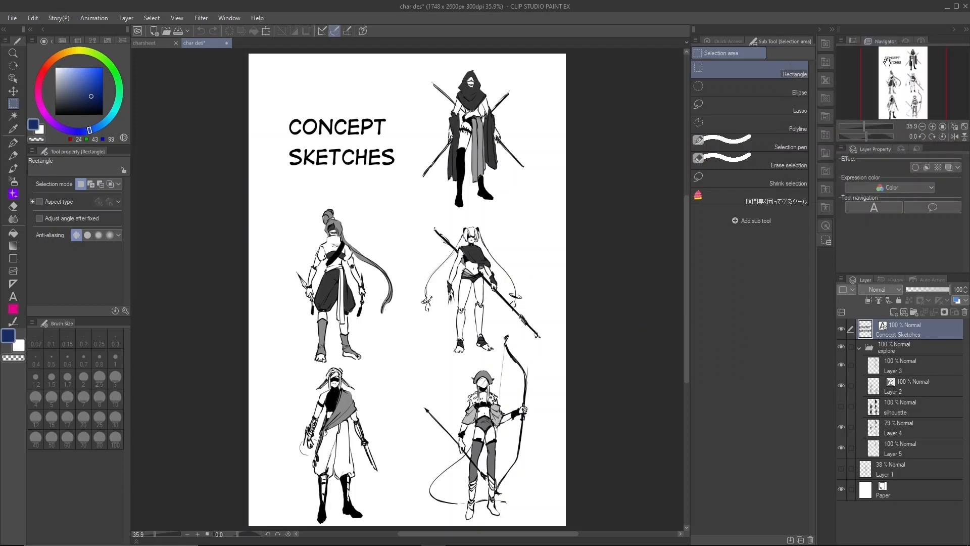
Step: Try adding a new layer in the explore folder with the Lasso selection tool ready, and delete that layer
{"action": "left_click", "coordinate": [843, 406]}
{"action": "left_click", "coordinate": [894, 312]}
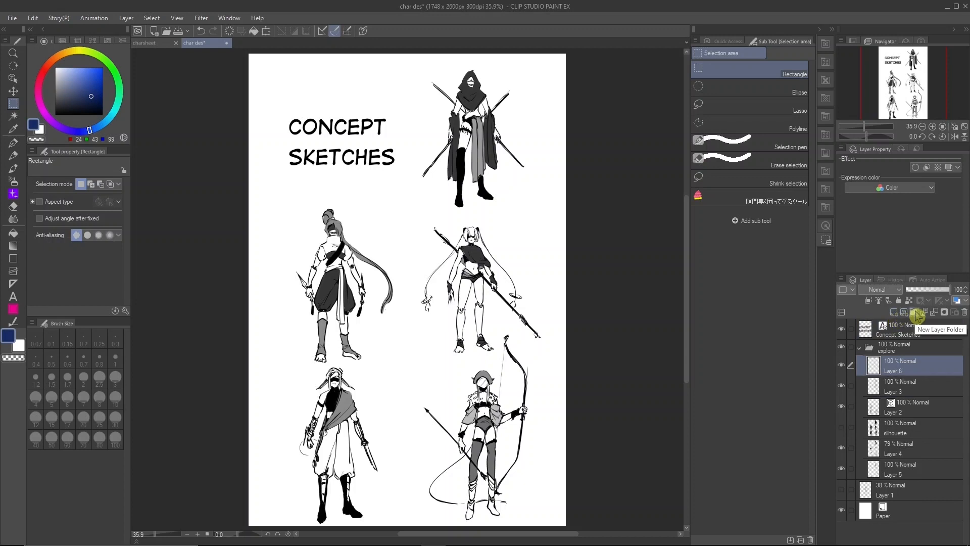
{"action": "left_click", "coordinate": [794, 113]}
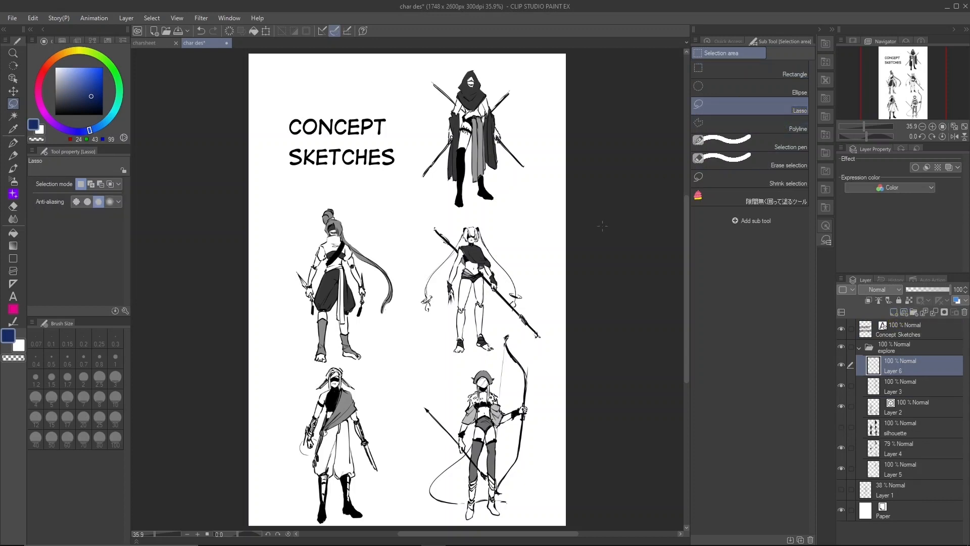
{"action": "left_click", "coordinate": [700, 202]}
{"action": "left_click", "coordinate": [876, 333]}
{"action": "left_click", "coordinate": [964, 313]}
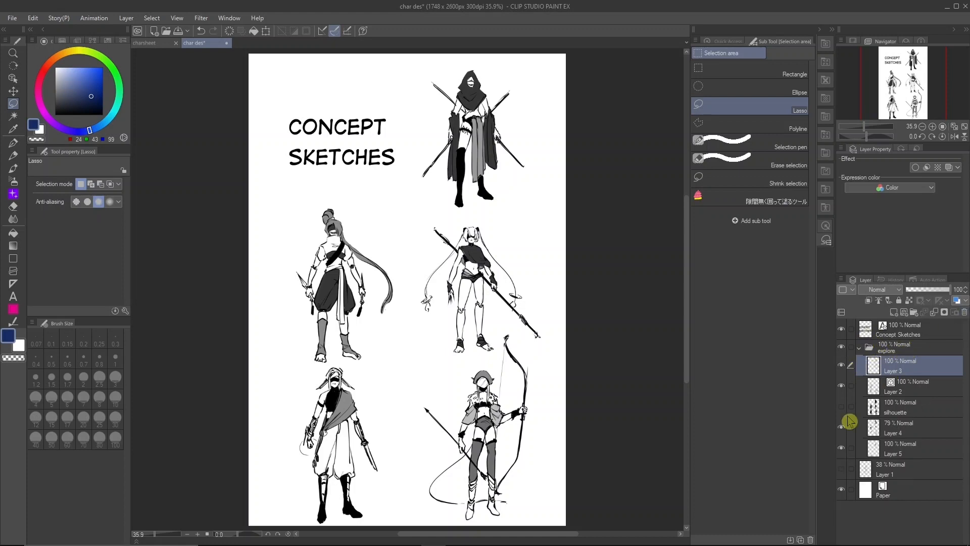
Step: Show the silhouette layer so the five concept sketches appear as solid black shapes
{"action": "left_click", "coordinate": [841, 406]}
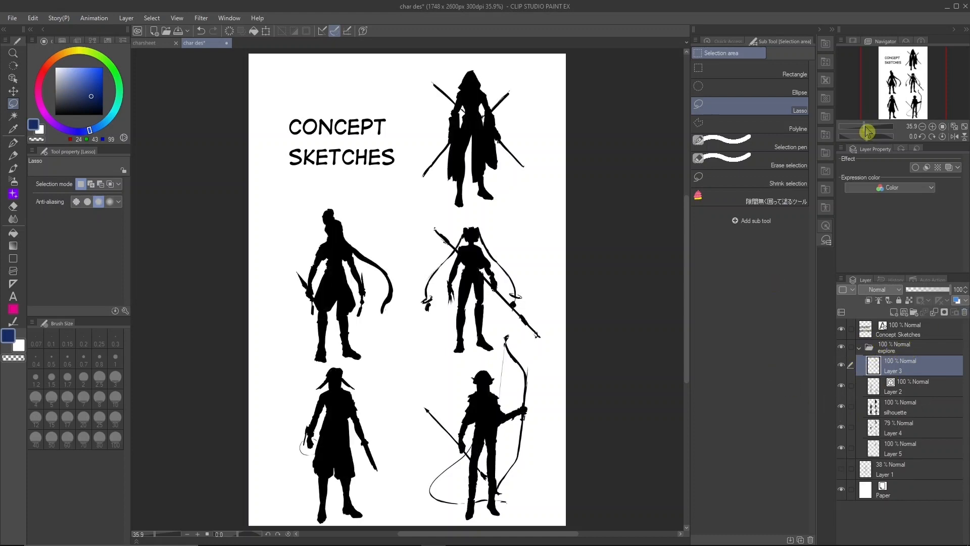
{"action": "left_click_drag", "start_coordinate": [865, 127], "coordinate": [864, 127]}
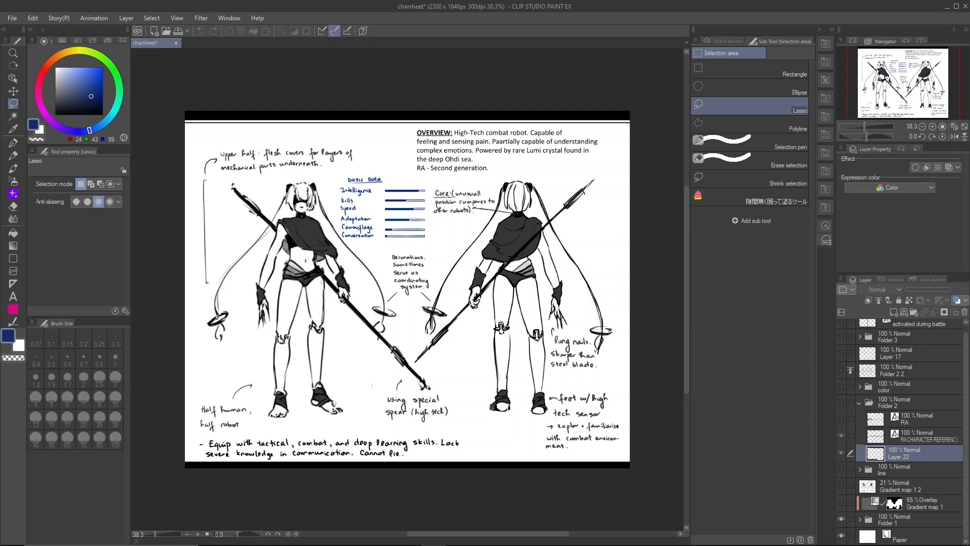
Step: Select Folder 1 and hide it in the character sheet file
{"action": "left_click", "coordinate": [894, 521]}
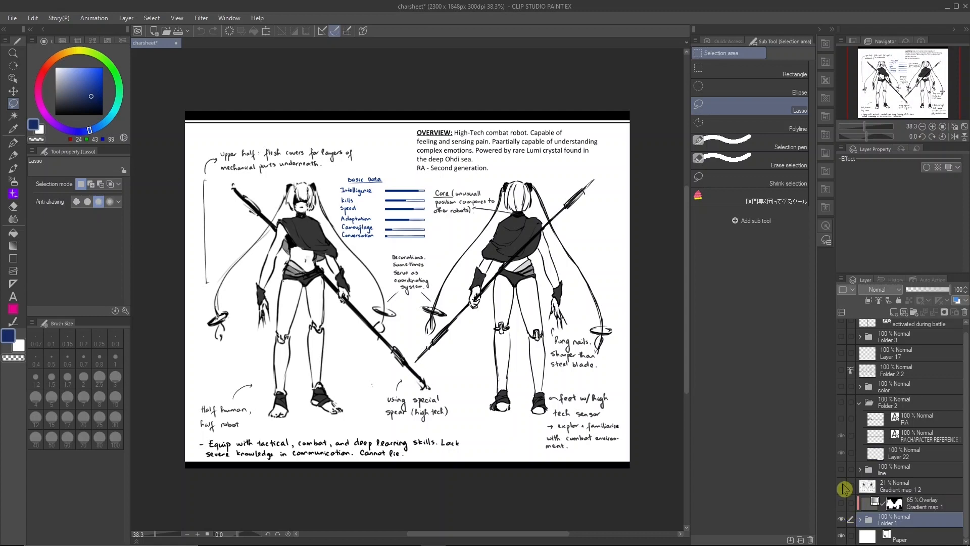
{"action": "left_click", "coordinate": [841, 519]}
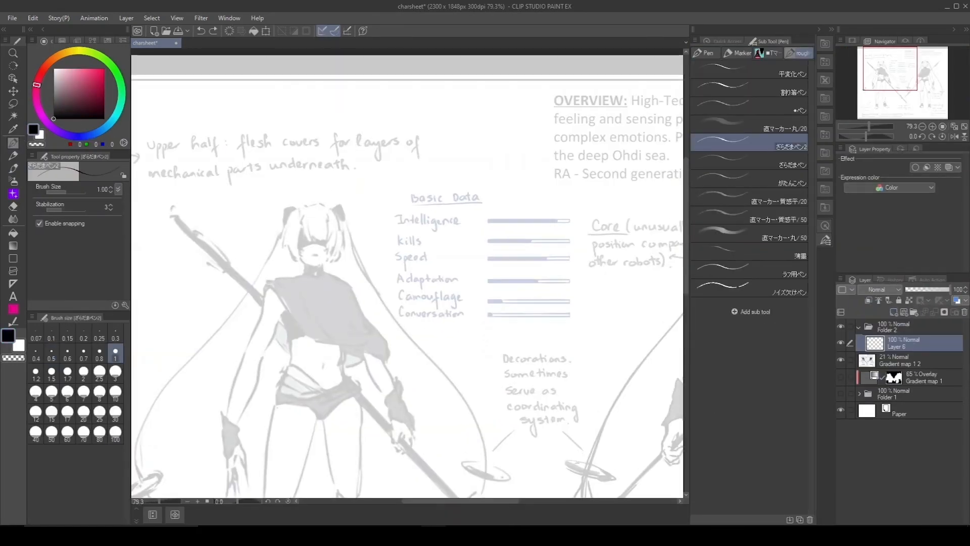
Step: Set the brush size to 0.6 and ink the bangs over the front-view figure's forehead on Layer 6
{"action": "key", "text": "ctrl+z"}
{"action": "left_click", "coordinate": [68, 355]}
{"action": "left_click_drag", "start_coordinate": [313, 232], "coordinate": [318, 273]}
{"action": "mouse_move", "coordinate": [334, 226]}
{"action": "left_mouse_down"}
{"action": "mouse_move", "coordinate": [337, 269]}
{"action": "mouse_move", "coordinate": [324, 269]}
{"action": "mouse_move", "coordinate": [341, 236]}
{"action": "mouse_move", "coordinate": [308, 287]}
{"action": "left_mouse_up"}
{"action": "key", "text": "ctrl+z"}
{"action": "key", "text": "ctrl+z"}
{"action": "key", "text": "ctrl+z"}
{"action": "left_click_drag", "start_coordinate": [311, 237], "coordinate": [306, 284]}
{"action": "left_click_drag", "start_coordinate": [345, 238], "coordinate": [344, 279]}
{"action": "left_click_drag", "start_coordinate": [351, 246], "coordinate": [349, 290]}
{"action": "left_click_drag", "start_coordinate": [355, 245], "coordinate": [346, 302]}
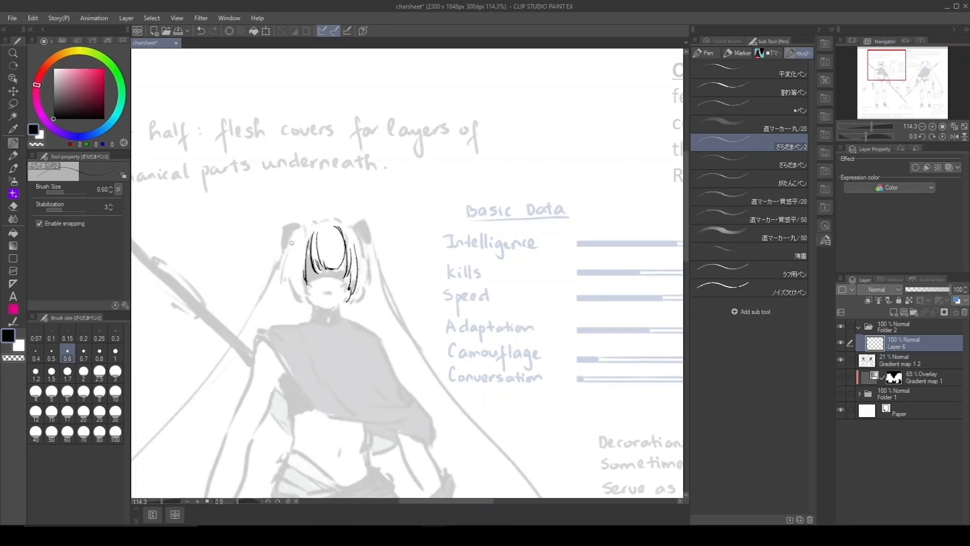
Step: Ink the outer side locks of the front-view figure's hair and one ear-like piece on the head
{"action": "left_click_drag", "start_coordinate": [297, 229], "coordinate": [280, 284]}
{"action": "left_click_drag", "start_coordinate": [300, 236], "coordinate": [292, 271]}
{"action": "left_click_drag", "start_coordinate": [283, 273], "coordinate": [307, 300]}
{"action": "key", "text": "ctrl+z"}
{"action": "left_click_drag", "start_coordinate": [286, 223], "coordinate": [287, 248]}
{"action": "mouse_move", "coordinate": [285, 223]}
{"action": "left_mouse_down"}
{"action": "mouse_move", "coordinate": [312, 219]}
{"action": "mouse_move", "coordinate": [348, 304]}
{"action": "left_mouse_up"}
{"action": "left_click", "coordinate": [904, 312]}
{"action": "key", "text": "ctrl+z"}
{"action": "key", "text": "ctrl+z"}
Step: Ink the top contour of the hair and the second ear-like piece, checking the drawing in mirrored view
{"action": "key", "text": "ctrl+alt+m"}
{"action": "left_click_drag", "start_coordinate": [475, 219], "coordinate": [452, 245]}
{"action": "key", "text": "ctrl+alt+m"}
{"action": "mouse_move", "coordinate": [312, 220]}
{"action": "left_mouse_down"}
{"action": "mouse_move", "coordinate": [351, 220]}
{"action": "mouse_move", "coordinate": [365, 245]}
{"action": "left_mouse_up"}
{"action": "left_click_drag", "start_coordinate": [287, 230], "coordinate": [288, 245]}
{"action": "key", "text": "ctrl+z"}
Step: Ink the visor's lower edge, the lower face and the neck of the front-view figure
{"action": "left_click_drag", "start_coordinate": [307, 284], "coordinate": [326, 309]}
{"action": "key", "text": "ctrl+z"}
{"action": "mouse_move", "coordinate": [349, 290]}
{"action": "left_mouse_down"}
{"action": "mouse_move", "coordinate": [332, 308]}
{"action": "mouse_move", "coordinate": [343, 303]}
{"action": "mouse_move", "coordinate": [320, 277]}
{"action": "mouse_move", "coordinate": [344, 279]}
{"action": "left_mouse_up"}
{"action": "key", "text": "ctrl+z"}
{"action": "left_click_drag", "start_coordinate": [307, 283], "coordinate": [350, 283]}
{"action": "left_click_drag", "start_coordinate": [343, 318], "coordinate": [343, 291]}
Step: Ink the poncho's shoulder corner and lower hem on a new layer, and adjust the lassoed hem line with Scale/Rotate
{"action": "mouse_move", "coordinate": [316, 276]}
{"action": "left_mouse_down"}
{"action": "mouse_move", "coordinate": [317, 292]}
{"action": "mouse_move", "coordinate": [268, 311]}
{"action": "mouse_move", "coordinate": [419, 383]}
{"action": "left_mouse_up"}
{"action": "key", "text": "ctrl+z"}
{"action": "scroll", "coordinate": [357, 266], "scroll_direction": "down", "scroll_amount": 1}
{"action": "mouse_move", "coordinate": [270, 303]}
{"action": "left_mouse_down"}
{"action": "mouse_move", "coordinate": [286, 295]}
{"action": "mouse_move", "coordinate": [236, 285]}
{"action": "left_mouse_up"}
{"action": "key", "text": "m"}
{"action": "key", "text": "ctrl+t"}
{"action": "left_click_drag", "start_coordinate": [362, 381], "coordinate": [360, 387]}
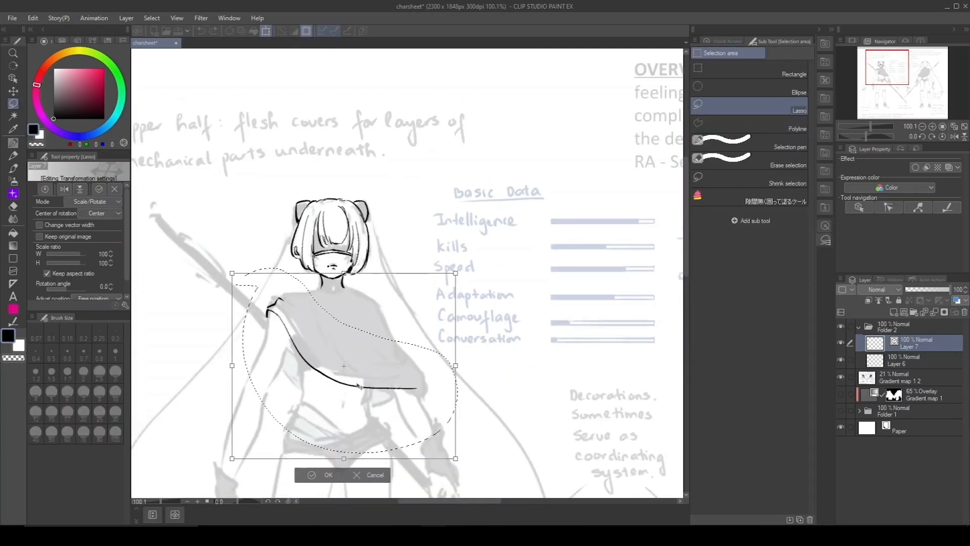
{"action": "key", "text": "Return"}
{"action": "key", "text": "ctrl+d"}
Step: Ink the poncho's neckline, outer shoulder edge, pointed corner and inner fold, using the mirrored view as needed
{"action": "left_click", "coordinate": [14, 143]}
{"action": "left_click_drag", "start_coordinate": [320, 287], "coordinate": [311, 294]}
{"action": "mouse_move", "coordinate": [318, 290]}
{"action": "left_mouse_down"}
{"action": "mouse_move", "coordinate": [284, 300]}
{"action": "mouse_move", "coordinate": [351, 288]}
{"action": "left_mouse_up"}
{"action": "key", "text": "ctrl+z"}
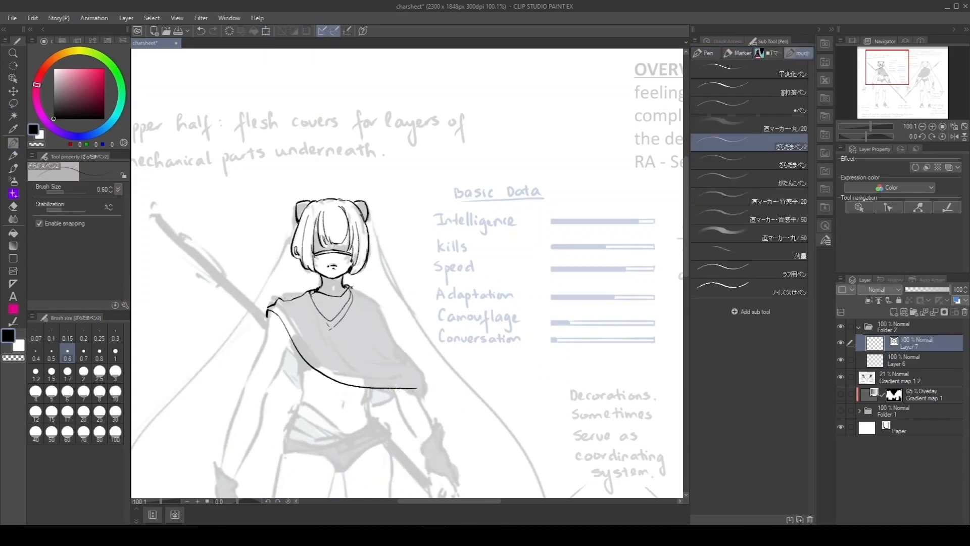
{"action": "key", "text": "ctrl+alt+m"}
{"action": "mouse_move", "coordinate": [463, 286]}
{"action": "left_mouse_down"}
{"action": "mouse_move", "coordinate": [424, 334]}
{"action": "mouse_move", "coordinate": [461, 371]}
{"action": "left_mouse_up"}
{"action": "left_click_drag", "start_coordinate": [520, 321], "coordinate": [475, 365]}
{"action": "left_click_drag", "start_coordinate": [407, 355], "coordinate": [393, 402]}
{"action": "key", "text": "ctrl+alt+m"}
{"action": "mouse_move", "coordinate": [351, 372]}
{"action": "left_mouse_down"}
{"action": "mouse_move", "coordinate": [398, 374]}
{"action": "mouse_move", "coordinate": [458, 292]}
{"action": "left_mouse_up"}
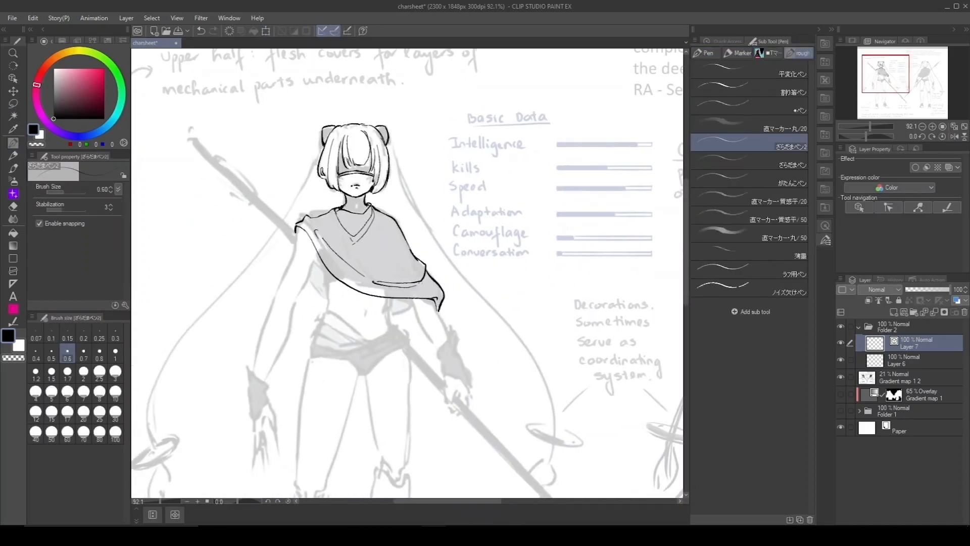
{"action": "key", "text": "ctrl+z"}
Step: Ink both contours of the arm on the bare-shoulder side, from the shoulder down to the wrist
{"action": "left_click_drag", "start_coordinate": [297, 226], "coordinate": [254, 373]}
{"action": "left_click_drag", "start_coordinate": [319, 256], "coordinate": [267, 375]}
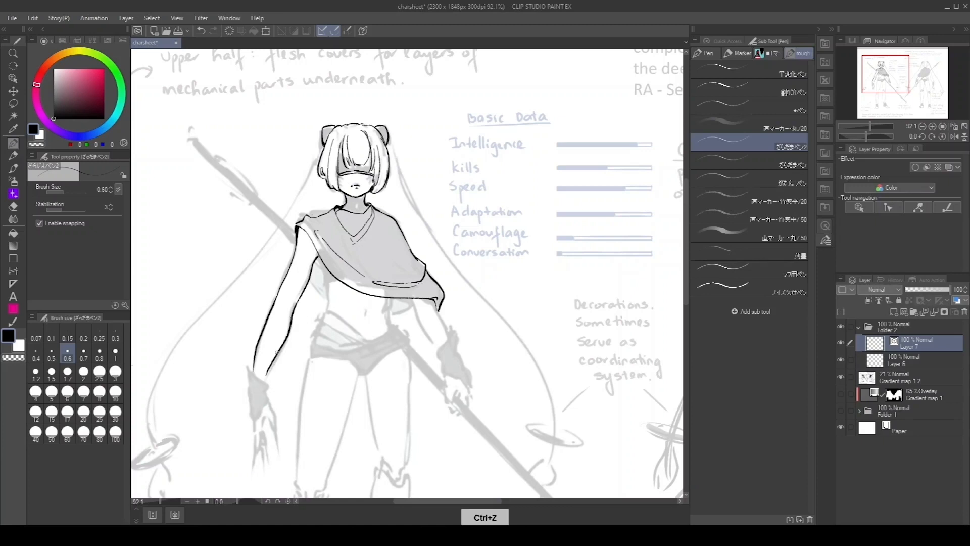
{"action": "key", "text": "ctrl+z"}
{"action": "left_click_drag", "start_coordinate": [297, 304], "coordinate": [273, 360]}
{"action": "key", "text": "ctrl+z"}
{"action": "left_click_drag", "start_coordinate": [297, 304], "coordinate": [263, 378]}
Step: Ink the wrist cuff and the first fingers of the hand on the bare-shoulder side
{"action": "left_click_drag", "start_coordinate": [469, 380], "coordinate": [473, 322]}
{"action": "mouse_move", "coordinate": [273, 334]}
{"action": "left_mouse_down"}
{"action": "mouse_move", "coordinate": [250, 309]}
{"action": "mouse_move", "coordinate": [256, 374]}
{"action": "mouse_move", "coordinate": [279, 357]}
{"action": "left_mouse_up"}
{"action": "key", "text": "ctrl+alt+m"}
{"action": "left_click_drag", "start_coordinate": [536, 376], "coordinate": [547, 388]}
{"action": "key", "text": "ctrl+z"}
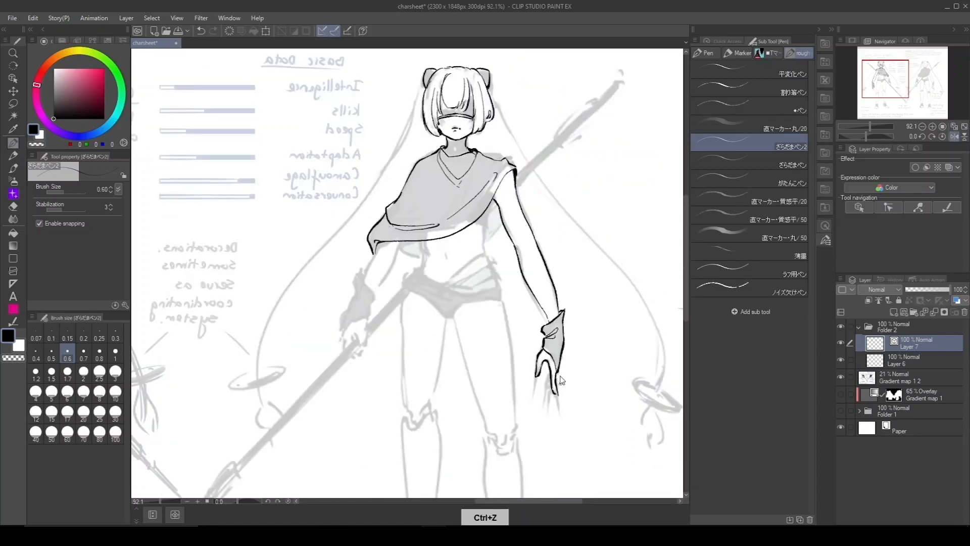
Step: Ink the remaining long-nailed fingers of the hand on the bare-shoulder side
{"action": "key", "text": "h"}
{"action": "key", "text": "ctrl+z"}
{"action": "key", "text": "ctrl+z"}
{"action": "mouse_move", "coordinate": [266, 370]}
{"action": "left_mouse_down"}
{"action": "mouse_move", "coordinate": [259, 396]}
{"action": "mouse_move", "coordinate": [268, 389]}
{"action": "left_mouse_up"}
{"action": "left_click_drag", "start_coordinate": [253, 415], "coordinate": [258, 393]}
{"action": "key", "text": "ctrl+z"}
{"action": "mouse_move", "coordinate": [267, 417]}
{"action": "left_mouse_down"}
{"action": "mouse_move", "coordinate": [268, 389]}
{"action": "mouse_move", "coordinate": [261, 396]}
{"action": "left_mouse_up"}
{"action": "mouse_move", "coordinate": [280, 393]}
{"action": "left_mouse_down"}
{"action": "mouse_move", "coordinate": [279, 378]}
{"action": "mouse_move", "coordinate": [280, 399]}
{"action": "left_mouse_up"}
{"action": "key", "text": "ctrl+z"}
{"action": "key", "text": "c"}
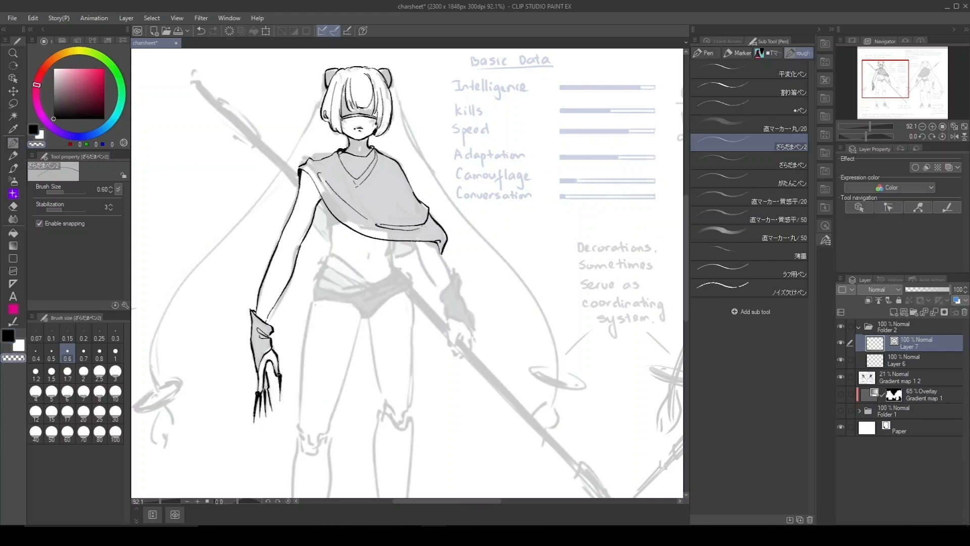
Step: Ink the forearm and wrist cuff of the arm below the poncho's pointed corner
{"action": "key", "text": "c"}
{"action": "key", "text": "h"}
{"action": "left_click_drag", "start_coordinate": [402, 243], "coordinate": [373, 299]}
{"action": "key", "text": "h"}
{"action": "left_click_drag", "start_coordinate": [441, 253], "coordinate": [460, 293]}
{"action": "key", "text": "ctrl+z"}
{"action": "left_click_drag", "start_coordinate": [459, 289], "coordinate": [473, 331]}
{"action": "key", "text": "ctrl+z"}
{"action": "mouse_move", "coordinate": [440, 302]}
{"action": "left_mouse_down"}
{"action": "mouse_move", "coordinate": [459, 293]}
{"action": "mouse_move", "coordinate": [472, 349]}
{"action": "left_mouse_up"}
{"action": "key", "text": "ctrl+z"}
{"action": "key", "text": "ctrl+z"}
{"action": "mouse_move", "coordinate": [452, 331]}
{"action": "left_mouse_down"}
{"action": "mouse_move", "coordinate": [450, 347]}
{"action": "mouse_move", "coordinate": [465, 356]}
{"action": "left_mouse_up"}
Step: Ink the hand and its long, sharp nails on the arm below the poncho's pointed corner
{"action": "key", "text": "h"}
{"action": "left_click_drag", "start_coordinate": [344, 344], "coordinate": [342, 378]}
{"action": "key", "text": "ctrl+z"}
{"action": "key", "text": "ctrl+z"}
{"action": "key", "text": "ctrl+z"}
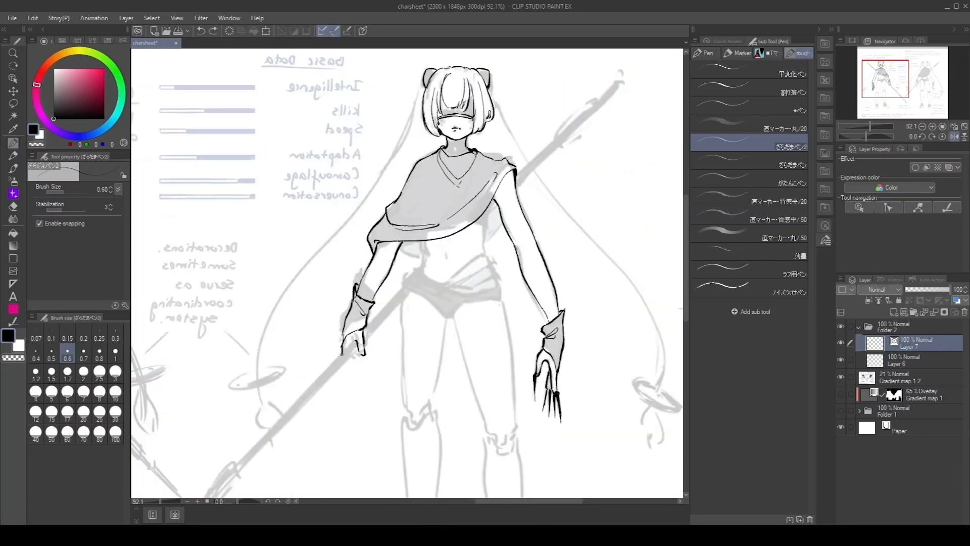
{"action": "left_click_drag", "start_coordinate": [344, 344], "coordinate": [341, 376]}
{"action": "mouse_move", "coordinate": [355, 342]}
{"action": "left_mouse_down"}
{"action": "mouse_move", "coordinate": [348, 377]}
{"action": "mouse_move", "coordinate": [339, 376]}
{"action": "left_mouse_up"}
{"action": "key", "text": "h"}
{"action": "mouse_move", "coordinate": [476, 375]}
{"action": "left_mouse_down"}
{"action": "mouse_move", "coordinate": [484, 400]}
{"action": "mouse_move", "coordinate": [471, 404]}
{"action": "left_mouse_up"}
{"action": "mouse_move", "coordinate": [465, 372]}
{"action": "left_mouse_down"}
{"action": "mouse_move", "coordinate": [468, 400]}
{"action": "mouse_move", "coordinate": [467, 393]}
{"action": "left_mouse_up"}
{"action": "key", "text": "ctrl+z"}
{"action": "left_click_drag", "start_coordinate": [464, 366], "coordinate": [465, 389]}
{"action": "key", "text": "ctrl+z"}
{"action": "left_click_drag", "start_coordinate": [451, 349], "coordinate": [442, 380]}
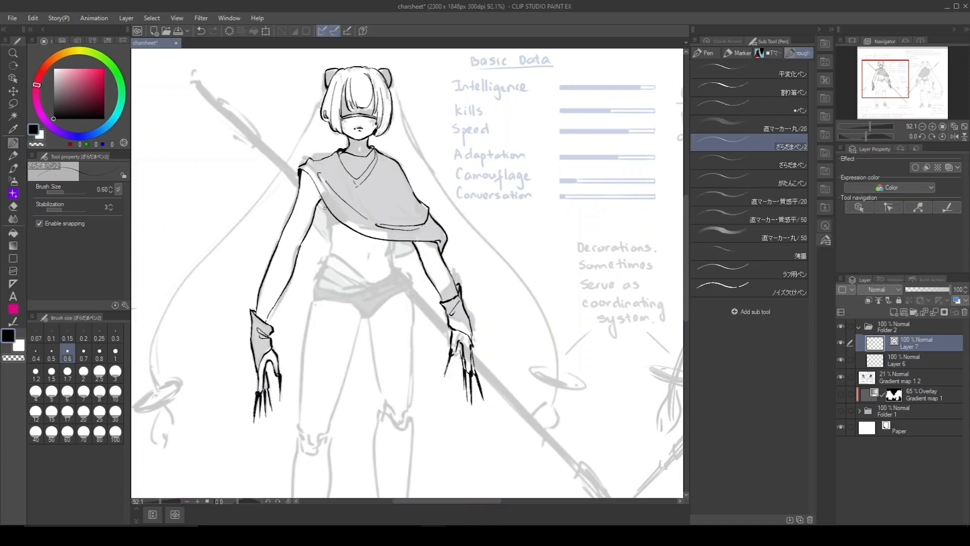
{"action": "key", "text": "ctrl+z"}
Step: Ink the sides of the bare waist and the upper band of the hip wrap
{"action": "mouse_move", "coordinate": [321, 200]}
{"action": "left_mouse_down"}
{"action": "mouse_move", "coordinate": [328, 225]}
{"action": "mouse_move", "coordinate": [341, 223]}
{"action": "mouse_move", "coordinate": [332, 254]}
{"action": "left_mouse_up"}
{"action": "key", "text": "ctrl+z"}
{"action": "mouse_move", "coordinate": [390, 241]}
{"action": "left_mouse_down"}
{"action": "mouse_move", "coordinate": [392, 272]}
{"action": "mouse_move", "coordinate": [367, 258]}
{"action": "mouse_move", "coordinate": [322, 266]}
{"action": "left_mouse_up"}
{"action": "key", "text": "ctrl+z"}
{"action": "left_click_drag", "start_coordinate": [329, 254], "coordinate": [371, 283]}
Step: Ink the crossing folds of the hip wrap and the briefs below it
{"action": "mouse_move", "coordinate": [314, 287]}
{"action": "left_mouse_down"}
{"action": "mouse_move", "coordinate": [311, 301]}
{"action": "mouse_move", "coordinate": [350, 292]}
{"action": "left_mouse_up"}
{"action": "key", "text": "ctrl+z"}
{"action": "left_click_drag", "start_coordinate": [395, 268], "coordinate": [413, 288]}
{"action": "left_click_drag", "start_coordinate": [323, 300], "coordinate": [370, 318]}
{"action": "key", "text": "ctrl+z"}
{"action": "key", "text": "ctrl+z"}
{"action": "left_click_drag", "start_coordinate": [342, 302], "coordinate": [410, 282]}
{"action": "left_click_drag", "start_coordinate": [401, 293], "coordinate": [368, 319]}
{"action": "key", "text": "ctrl+z"}
Step: Ink the inner and outer contours of the thigh on the bare-shoulder side
{"action": "left_click_drag", "start_coordinate": [266, 320], "coordinate": [324, 259]}
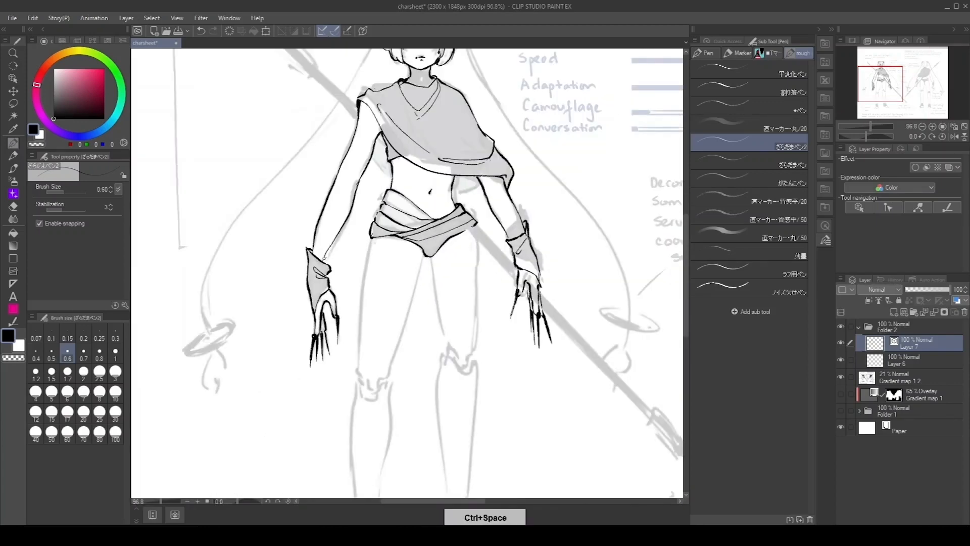
{"action": "left_click_drag", "start_coordinate": [432, 152], "coordinate": [384, 153]}
{"action": "left_click_drag", "start_coordinate": [394, 208], "coordinate": [387, 287]}
{"action": "left_click_drag", "start_coordinate": [428, 218], "coordinate": [384, 375]}
{"action": "key", "text": "ctrl+z"}
{"action": "key", "text": "ctrl+z"}
{"action": "key", "text": "ctrl+z"}
{"action": "key", "text": "ctrl+z"}
Step: Ink the mechanical knee joint and the outer shin line of the leg on the bare-shoulder side
{"action": "mouse_move", "coordinate": [385, 302]}
{"action": "left_mouse_down"}
{"action": "mouse_move", "coordinate": [392, 294]}
{"action": "mouse_move", "coordinate": [405, 303]}
{"action": "left_mouse_up"}
{"action": "left_click_drag", "start_coordinate": [405, 287], "coordinate": [463, 287]}
{"action": "key", "text": "ctrl+z"}
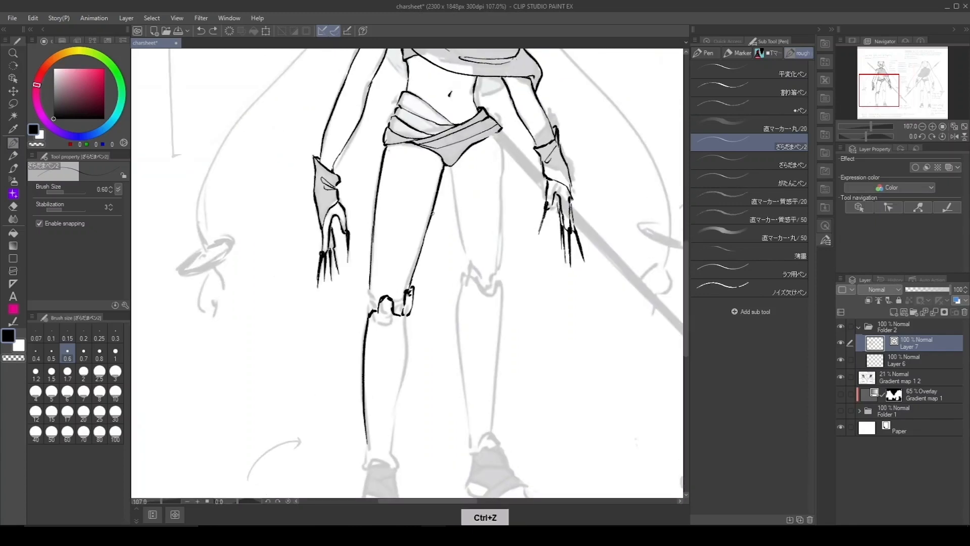
{"action": "mouse_move", "coordinate": [370, 289]}
{"action": "left_mouse_down"}
{"action": "mouse_move", "coordinate": [381, 306]}
{"action": "mouse_move", "coordinate": [399, 307]}
{"action": "left_mouse_up"}
{"action": "mouse_move", "coordinate": [370, 307]}
{"action": "left_mouse_down"}
{"action": "mouse_move", "coordinate": [405, 324]}
{"action": "mouse_move", "coordinate": [392, 447]}
{"action": "left_mouse_up"}
{"action": "key", "text": "ctrl+z"}
Step: Ink the calf contour, the ankle joint and the lower ankle wrap of the same leg
{"action": "left_click_drag", "start_coordinate": [441, 441], "coordinate": [429, 361]}
{"action": "mouse_move", "coordinate": [429, 362]}
{"action": "left_mouse_down"}
{"action": "mouse_move", "coordinate": [394, 362]}
{"action": "mouse_move", "coordinate": [412, 361]}
{"action": "left_mouse_up"}
{"action": "mouse_move", "coordinate": [373, 363]}
{"action": "left_mouse_down"}
{"action": "mouse_move", "coordinate": [372, 384]}
{"action": "mouse_move", "coordinate": [397, 383]}
{"action": "mouse_move", "coordinate": [403, 423]}
{"action": "left_mouse_up"}
{"action": "key", "text": "ctrl+z"}
{"action": "key", "text": "ctrl+z"}
{"action": "key", "text": "ctrl+z"}
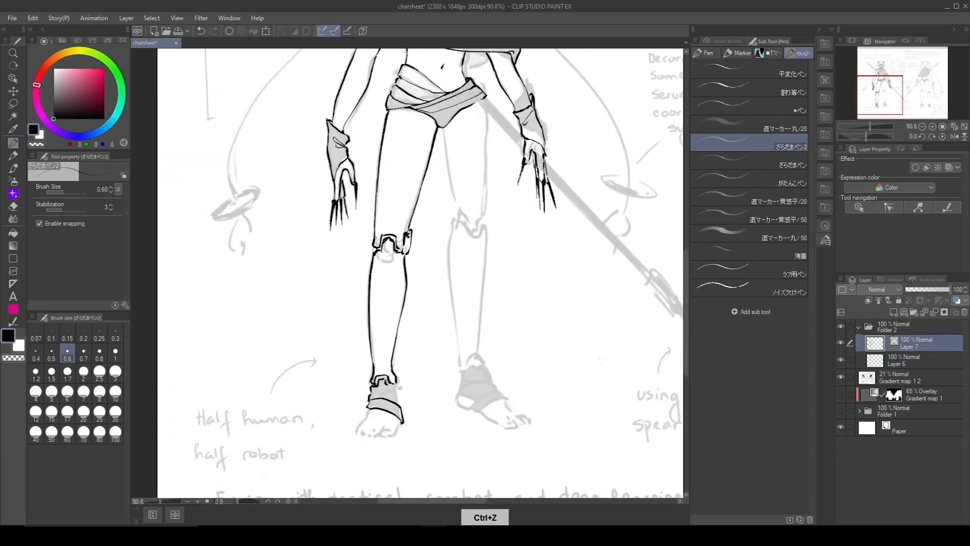
Step: Ink the ankle wrap's folds and the bare foot with its toes
{"action": "left_click_drag", "start_coordinate": [393, 387], "coordinate": [371, 399]}
{"action": "mouse_move", "coordinate": [396, 388]}
{"action": "left_mouse_down"}
{"action": "mouse_move", "coordinate": [401, 407]}
{"action": "mouse_move", "coordinate": [387, 413]}
{"action": "left_mouse_up"}
{"action": "left_click_drag", "start_coordinate": [366, 418], "coordinate": [356, 433]}
{"action": "mouse_move", "coordinate": [402, 421]}
{"action": "left_mouse_down"}
{"action": "mouse_move", "coordinate": [380, 436]}
{"action": "mouse_move", "coordinate": [388, 437]}
{"action": "left_mouse_up"}
{"action": "key", "text": "ctrl+z"}
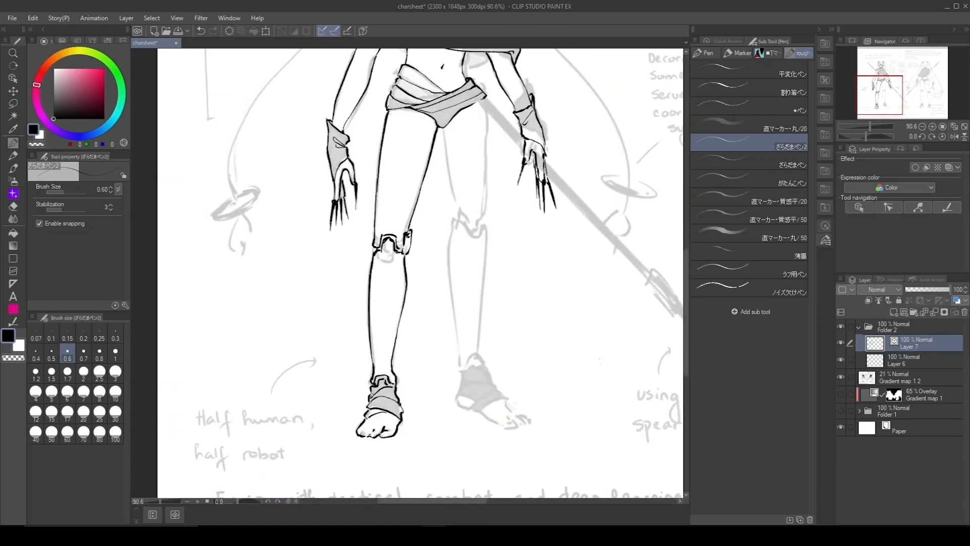
Step: Refine the side plates of the inked knee joint, checking the lines in mirrored view
{"action": "left_click_drag", "start_coordinate": [389, 354], "coordinate": [349, 399]}
{"action": "key", "text": "ctrl+z"}
{"action": "left_click_drag", "start_coordinate": [334, 279], "coordinate": [331, 294]}
{"action": "key", "text": "ctrl+z"}
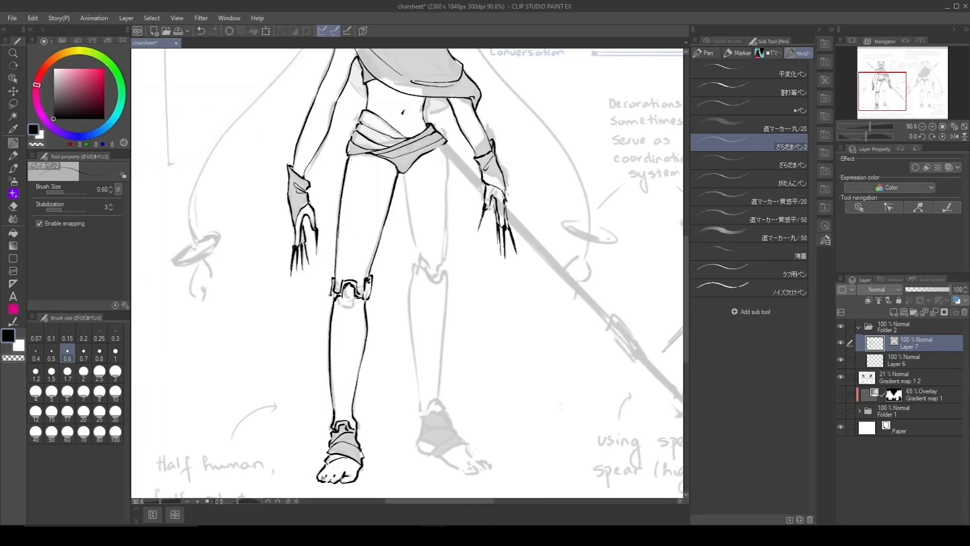
{"action": "key", "text": "ctrl+alt+m"}
{"action": "key", "text": "ctrl+z"}
{"action": "left_click_drag", "start_coordinate": [480, 274], "coordinate": [482, 300]}
{"action": "key", "text": "ctrl+alt+m"}
Step: Ink the cloth edges showing beneath the cape, under the bare-shoulder arm and behind the opposite side of the waist
{"action": "scroll", "coordinate": [334, 289], "scroll_direction": "down", "scroll_amount": 3}
{"action": "scroll", "coordinate": [348, 131], "scroll_direction": "up", "scroll_amount": 4}
{"action": "left_click_drag", "start_coordinate": [346, 172], "coordinate": [365, 201]}
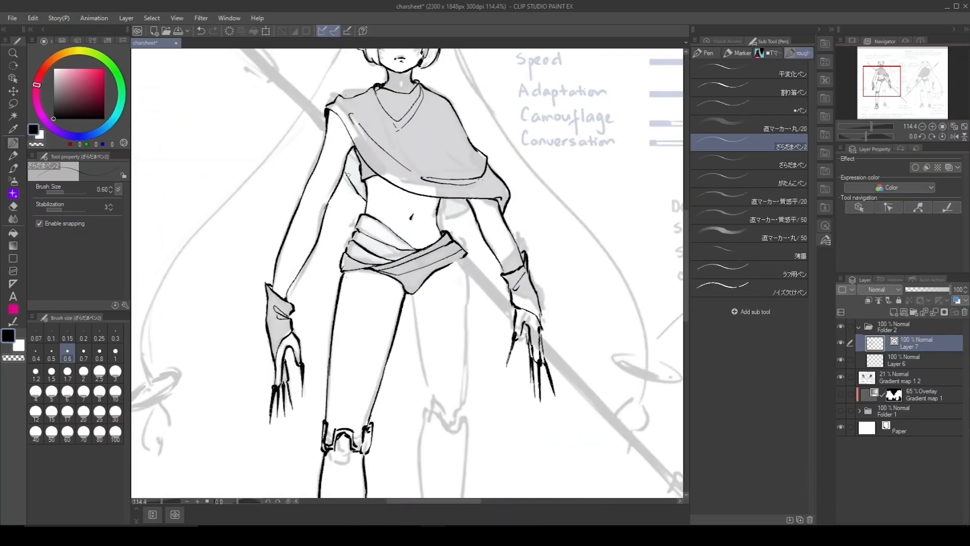
{"action": "left_click_drag", "start_coordinate": [351, 152], "coordinate": [359, 166]}
{"action": "left_click_drag", "start_coordinate": [438, 218], "coordinate": [476, 224]}
{"action": "key", "text": "ctrl+z"}
Step: Ink the inner and outer thigh contours of the leg on the cape-covered side, down to the knee
{"action": "mouse_move", "coordinate": [455, 263]}
{"action": "left_mouse_down"}
{"action": "mouse_move", "coordinate": [445, 183]}
{"action": "mouse_move", "coordinate": [460, 186]}
{"action": "mouse_move", "coordinate": [452, 324]}
{"action": "left_mouse_up"}
{"action": "key", "text": "ctrl+z"}
{"action": "left_click_drag", "start_coordinate": [403, 213], "coordinate": [421, 320]}
{"action": "left_click_drag", "start_coordinate": [455, 315], "coordinate": [456, 336]}
{"action": "key", "text": "ctrl+z"}
{"action": "left_click_drag", "start_coordinate": [456, 295], "coordinate": [454, 330]}
Step: Ink the mechanical knee joint below the newly inked thigh
{"action": "mouse_move", "coordinate": [452, 327]}
{"action": "left_mouse_down"}
{"action": "mouse_move", "coordinate": [440, 342]}
{"action": "mouse_move", "coordinate": [457, 345]}
{"action": "left_mouse_up"}
{"action": "mouse_move", "coordinate": [440, 343]}
{"action": "left_mouse_down"}
{"action": "mouse_move", "coordinate": [425, 335]}
{"action": "mouse_move", "coordinate": [417, 346]}
{"action": "left_mouse_up"}
{"action": "key", "text": "ctrl+z"}
{"action": "left_click_drag", "start_coordinate": [426, 337], "coordinate": [457, 346]}
Step: Ink both calf contours of the same leg from the knee joint down to the ankle
{"action": "left_click_drag", "start_coordinate": [535, 223], "coordinate": [533, 181]}
{"action": "key", "text": "ctrl+space"}
{"action": "left_click_drag", "start_coordinate": [420, 298], "coordinate": [392, 299]}
{"action": "left_click_drag", "start_coordinate": [434, 371], "coordinate": [427, 332]}
{"action": "left_click_drag", "start_coordinate": [423, 260], "coordinate": [429, 385]}
{"action": "mouse_move", "coordinate": [442, 244]}
{"action": "left_mouse_down"}
{"action": "mouse_move", "coordinate": [455, 259]}
{"action": "mouse_move", "coordinate": [447, 345]}
{"action": "left_mouse_up"}
{"action": "key", "text": "ctrl+z"}
{"action": "left_click_drag", "start_coordinate": [454, 261], "coordinate": [449, 381]}
Step: Ink the ankle joint and the ankle wrap of the same leg, checking the lines in mirrored view
{"action": "left_click_drag", "start_coordinate": [448, 381], "coordinate": [438, 390]}
{"action": "left_click_drag", "start_coordinate": [430, 393], "coordinate": [454, 396]}
{"action": "key", "text": "ctrl+z"}
{"action": "mouse_move", "coordinate": [429, 393]}
{"action": "left_mouse_down"}
{"action": "mouse_move", "coordinate": [455, 389]}
{"action": "mouse_move", "coordinate": [473, 414]}
{"action": "left_mouse_up"}
{"action": "key", "text": "ctrl+z"}
{"action": "key", "text": "h"}
{"action": "key", "text": "ctrl+z"}
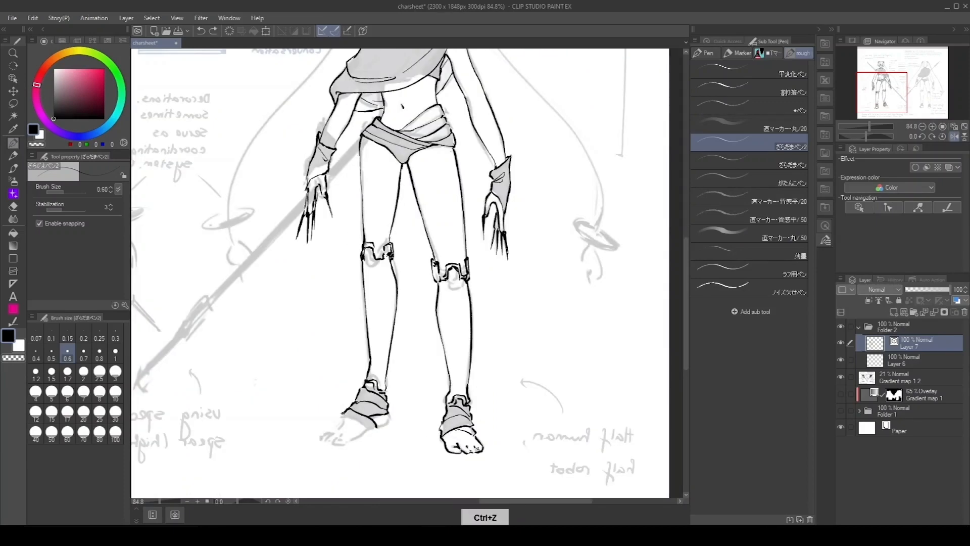
{"action": "left_click_drag", "start_coordinate": [339, 424], "coordinate": [363, 412]}
{"action": "left_click_drag", "start_coordinate": [359, 430], "coordinate": [389, 415]}
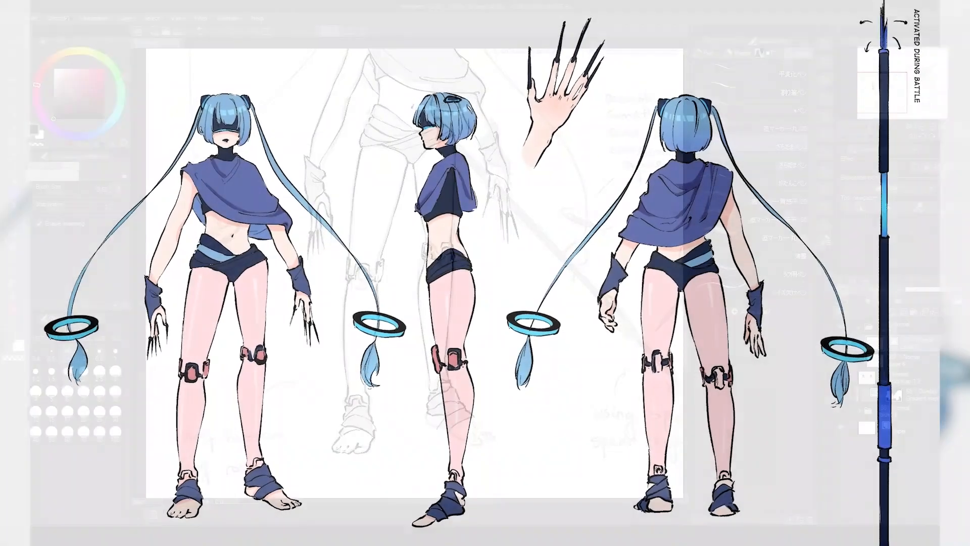
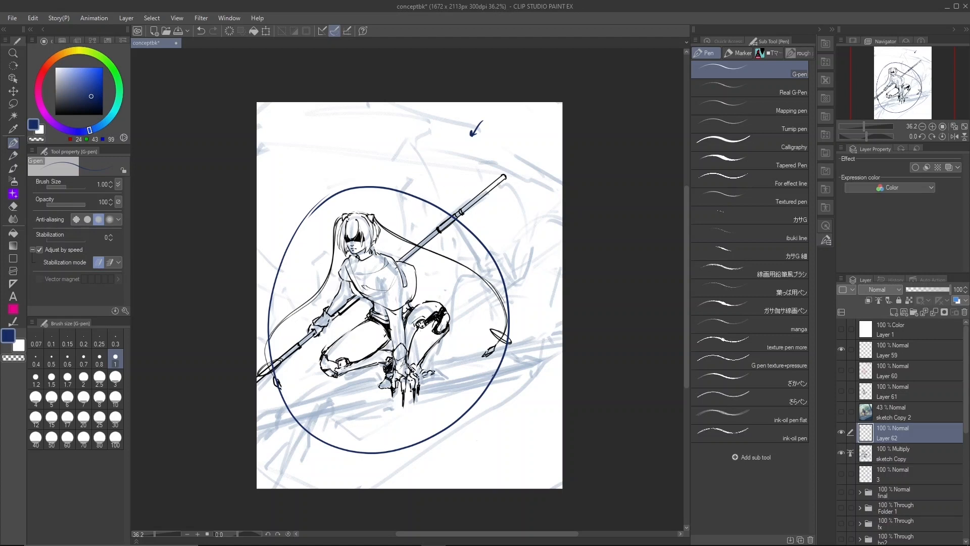
Step: Scribble dark blue hatching over the slanted beam on both sides of the crouching figure in the conceptbk sketch
{"action": "left_click_drag", "start_coordinate": [456, 384], "coordinate": [535, 365]}
{"action": "left_click_drag", "start_coordinate": [461, 366], "coordinate": [449, 388]}
{"action": "mouse_move", "coordinate": [462, 365]}
{"action": "left_mouse_down"}
{"action": "mouse_move", "coordinate": [557, 341]}
{"action": "mouse_move", "coordinate": [465, 371]}
{"action": "mouse_move", "coordinate": [547, 360]}
{"action": "left_mouse_up"}
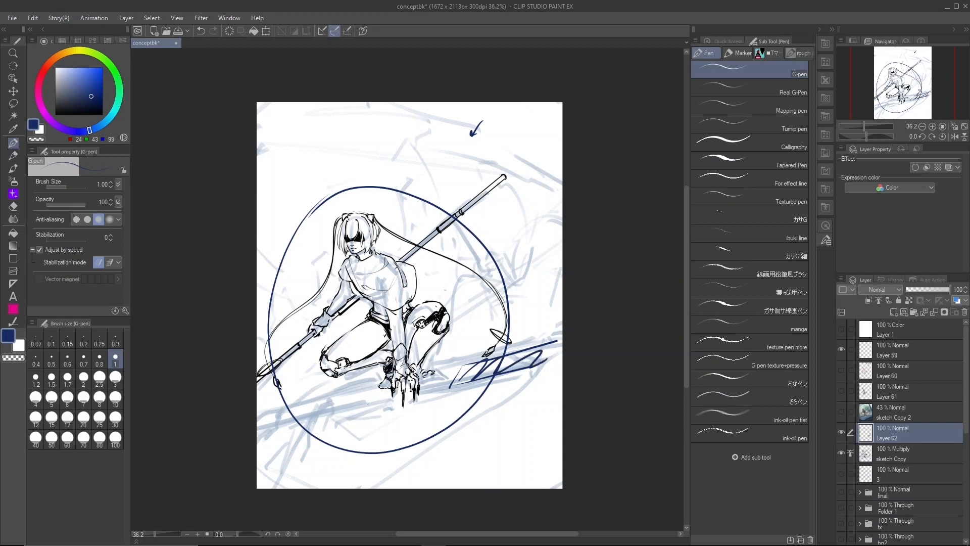
{"action": "left_click_drag", "start_coordinate": [373, 402], "coordinate": [257, 426]}
{"action": "left_click_drag", "start_coordinate": [358, 384], "coordinate": [259, 409]}
{"action": "left_click_drag", "start_coordinate": [257, 422], "coordinate": [331, 406]}
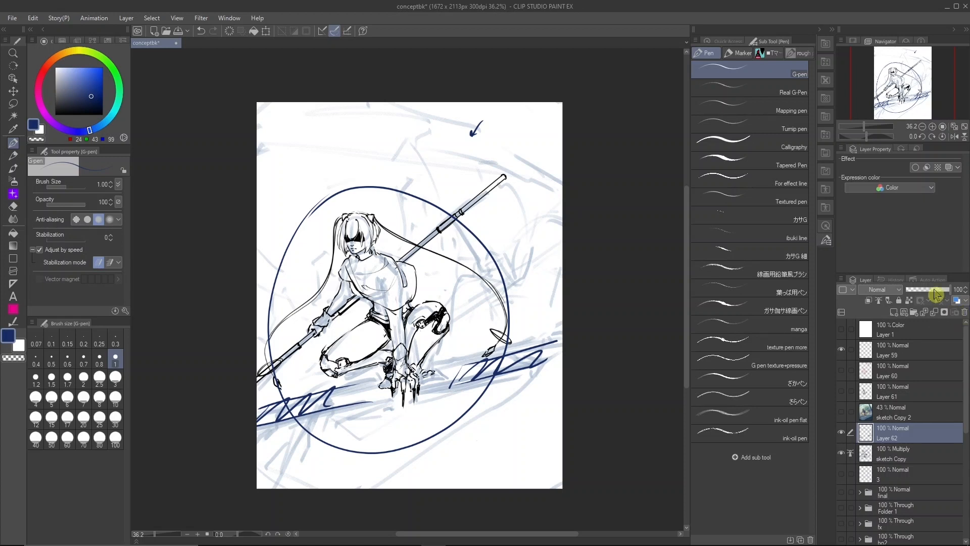
Step: Open the Pose materials and browse to the 3D Pose category
{"action": "left_click", "coordinate": [229, 18]}
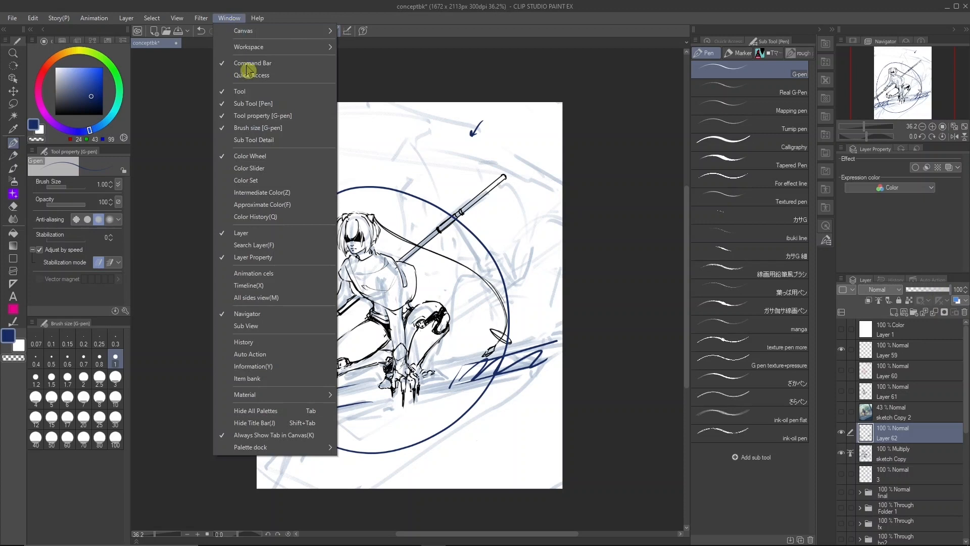
{"action": "mouse_move", "coordinate": [309, 399]}
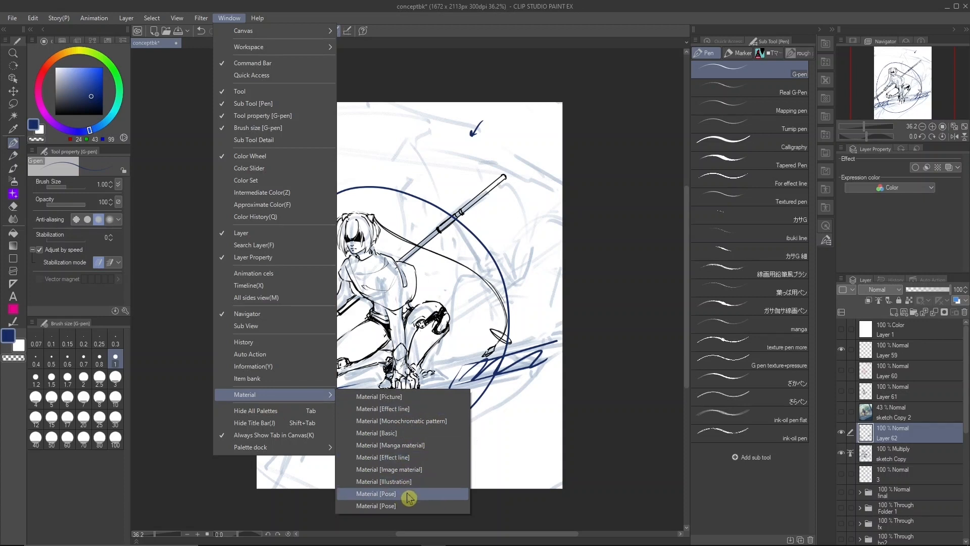
{"action": "left_click", "coordinate": [377, 494]}
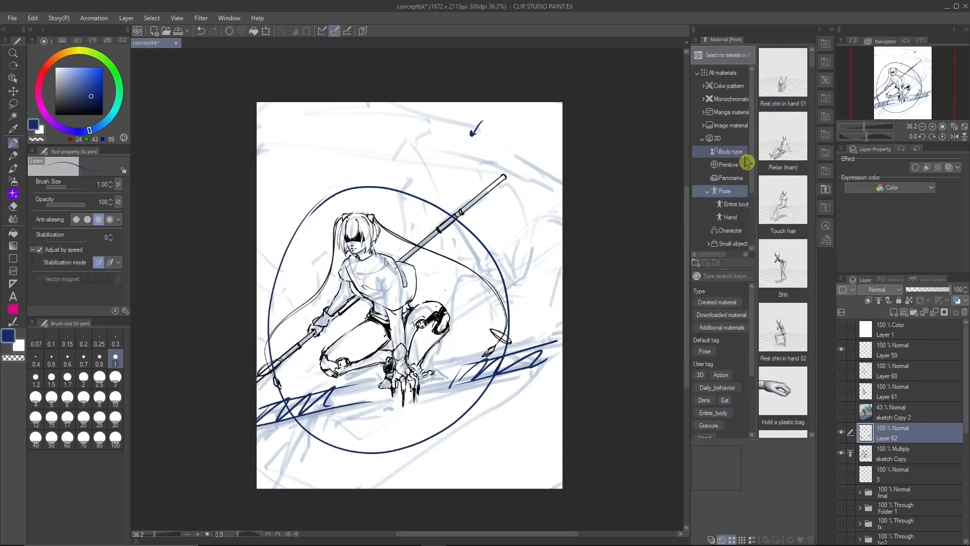
{"action": "left_click", "coordinate": [709, 138]}
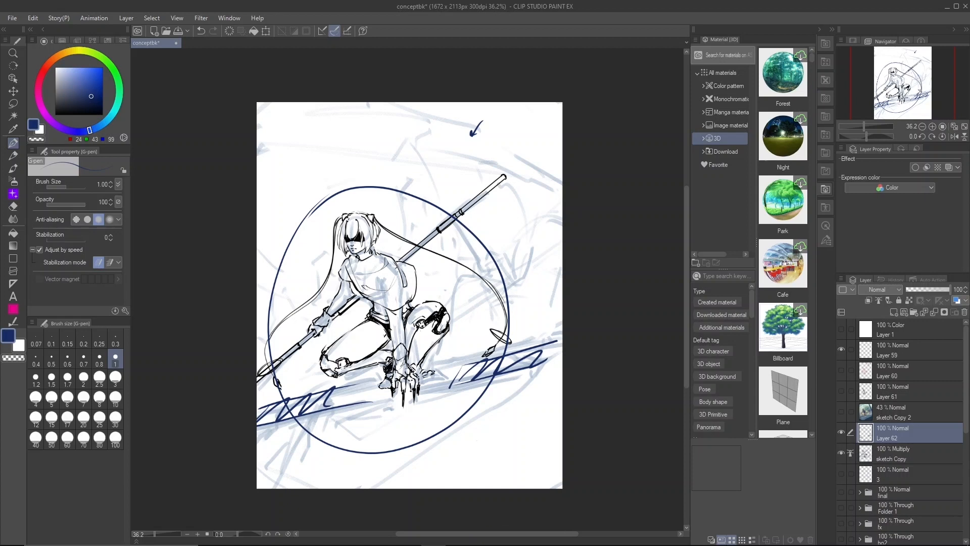
{"action": "left_click", "coordinate": [704, 138]}
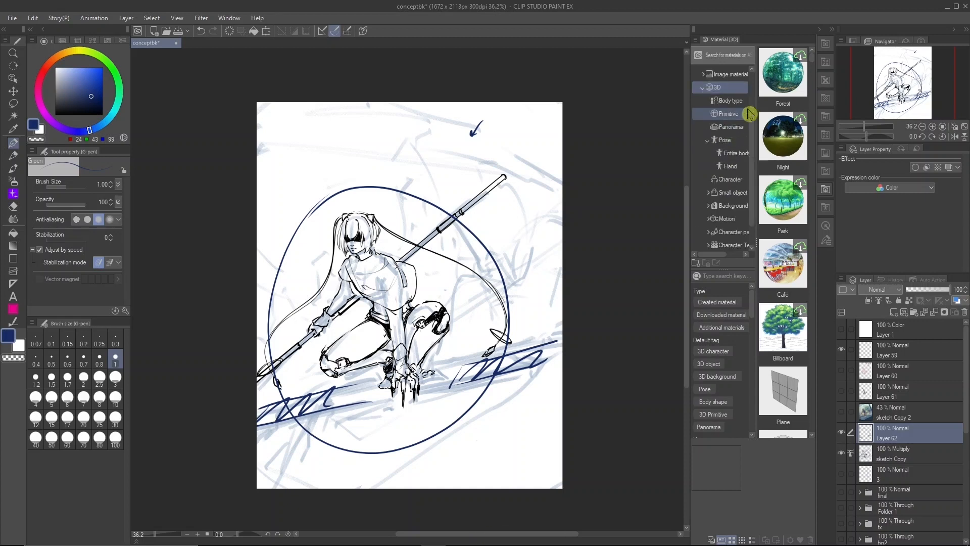
{"action": "left_click", "coordinate": [737, 144]}
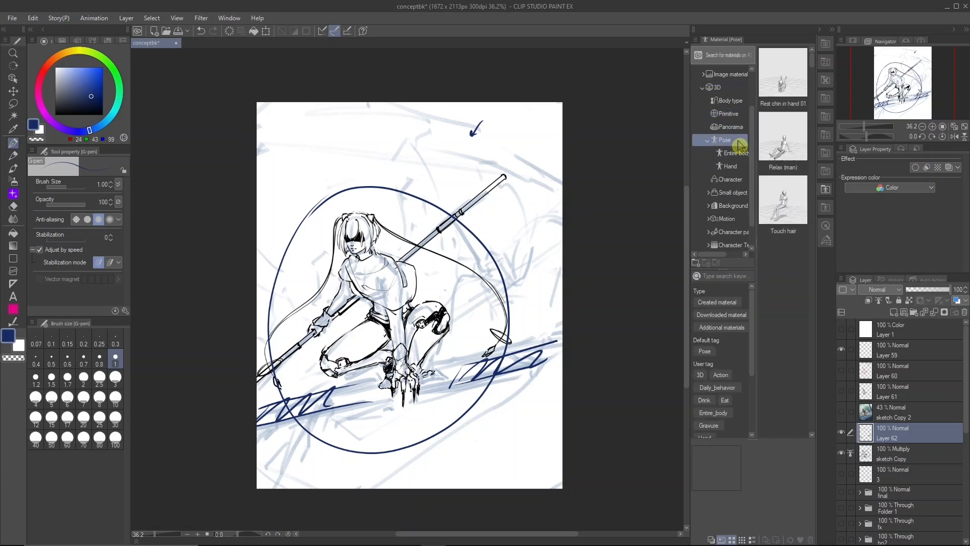
Step: Place the Touch hair pose figure on the canvas and adjust its camera view and position over the sketch
{"action": "left_click", "coordinate": [798, 208]}
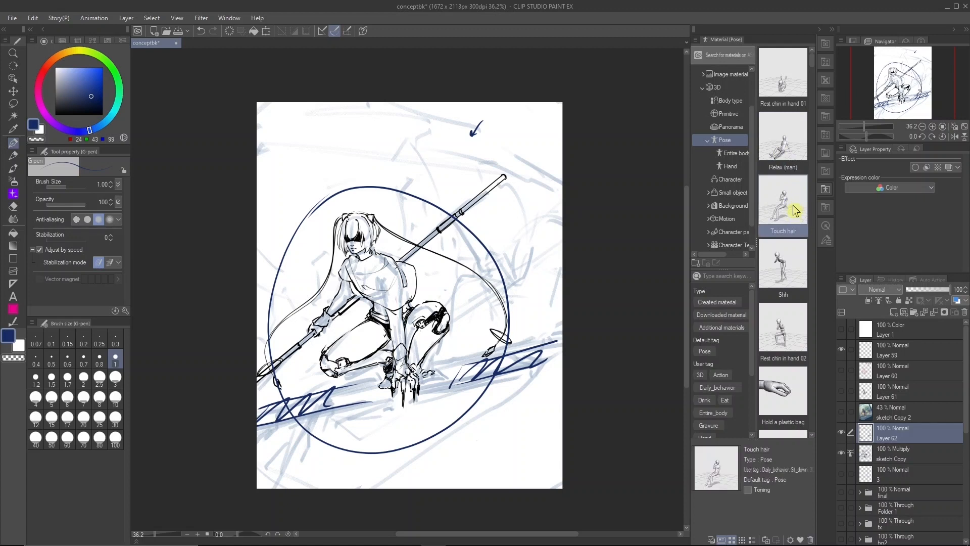
{"action": "left_click_drag", "start_coordinate": [796, 209], "coordinate": [397, 367]}
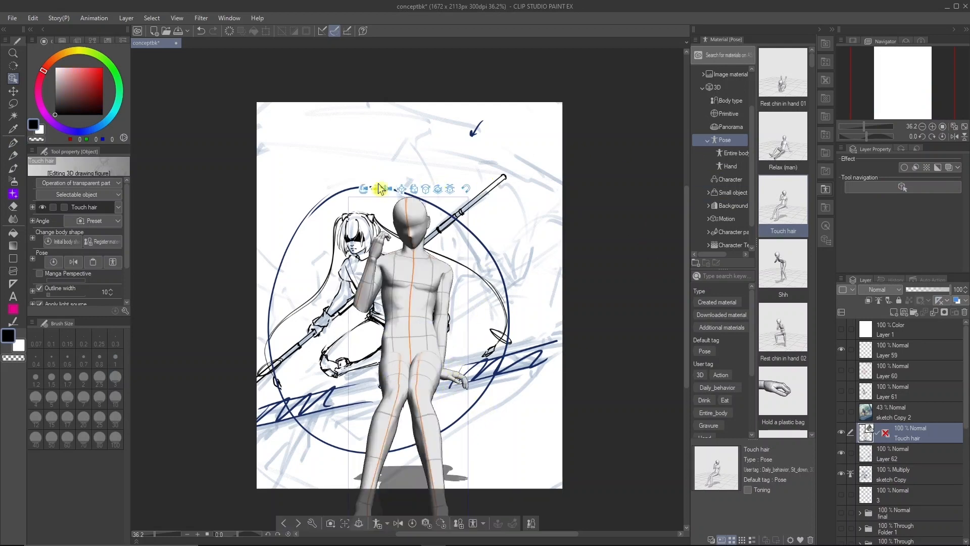
{"action": "left_click_drag", "start_coordinate": [380, 190], "coordinate": [383, 135]}
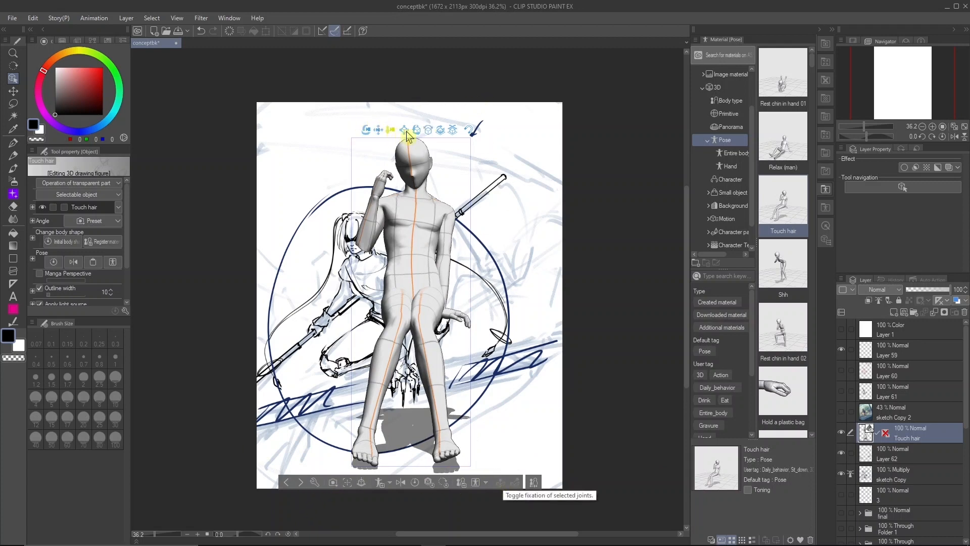
{"action": "left_click_drag", "start_coordinate": [391, 131], "coordinate": [360, 125]}
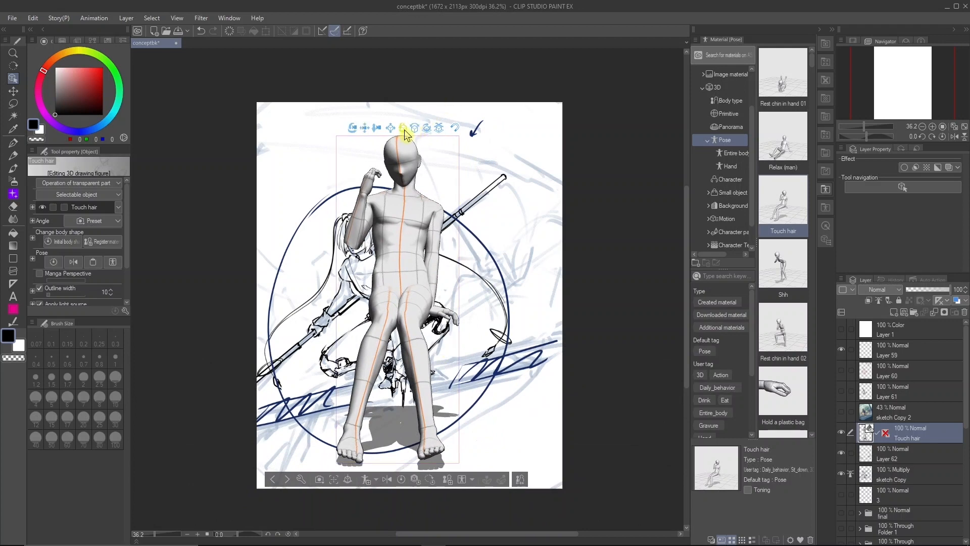
{"action": "left_click_drag", "start_coordinate": [459, 293], "coordinate": [327, 298]}
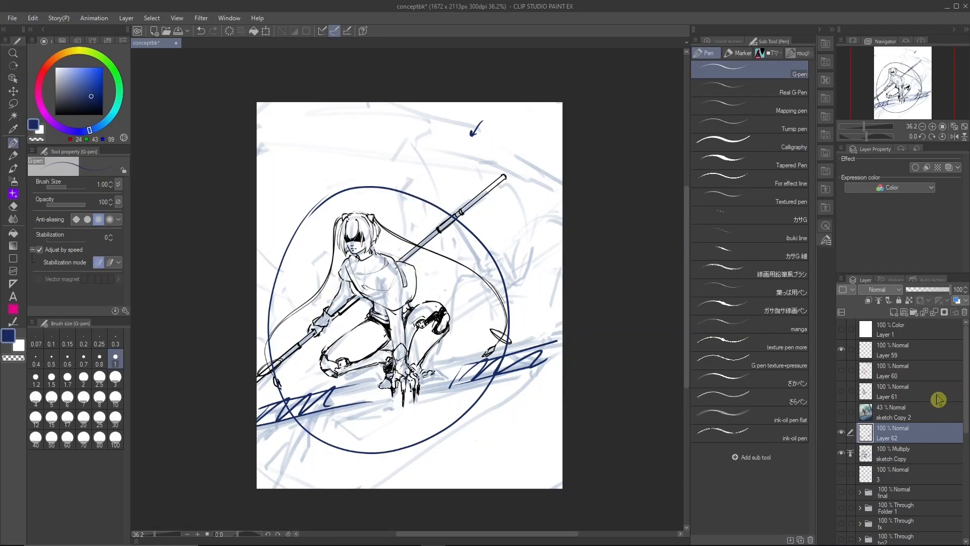
Step: Delete the blue markup layer and set the sketch Copy layer as the reference layer
{"action": "left_click", "coordinate": [964, 313]}
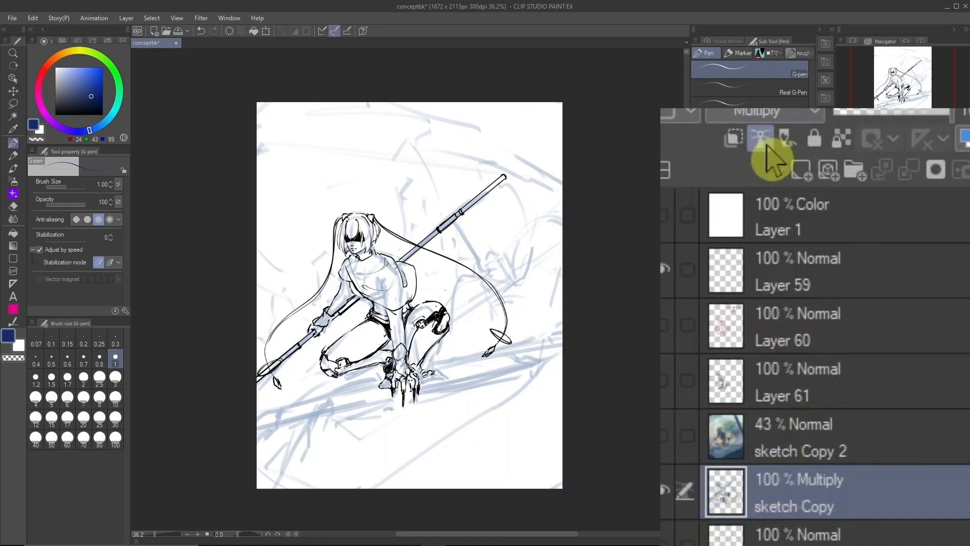
{"action": "left_click", "coordinate": [766, 143]}
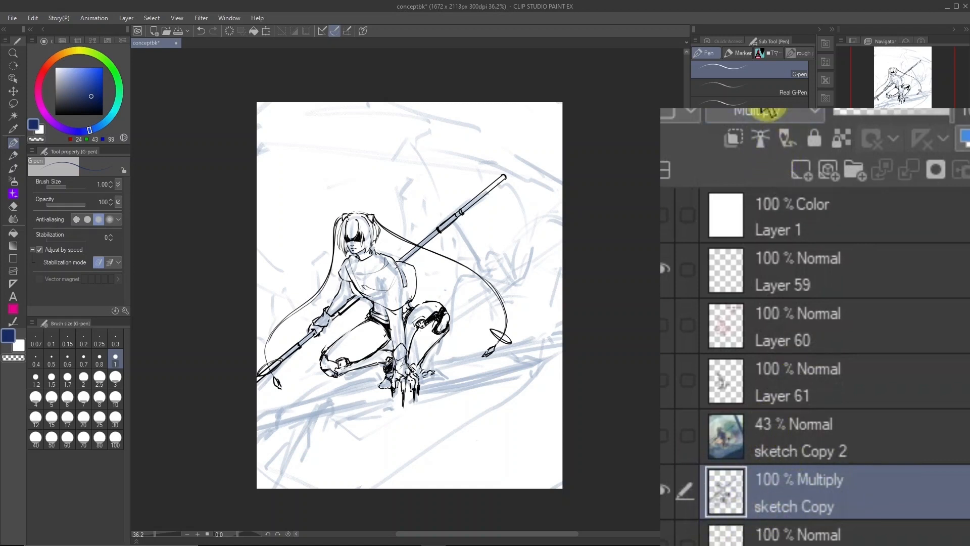
{"action": "left_click", "coordinate": [768, 144]}
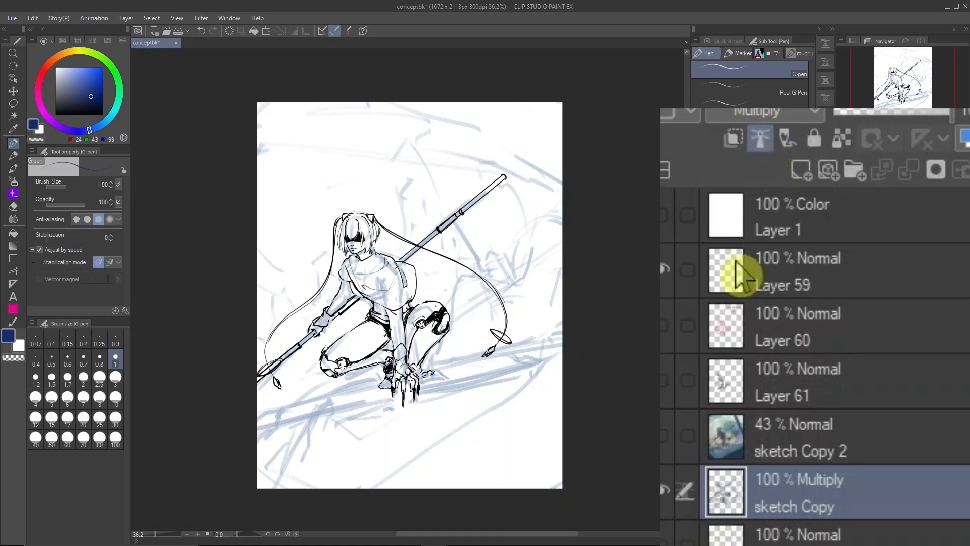
Step: Colorize the whole sketch with Colorize all and move the generated color layer beneath the sketch Copy line layer
{"action": "left_click", "coordinate": [32, 18]}
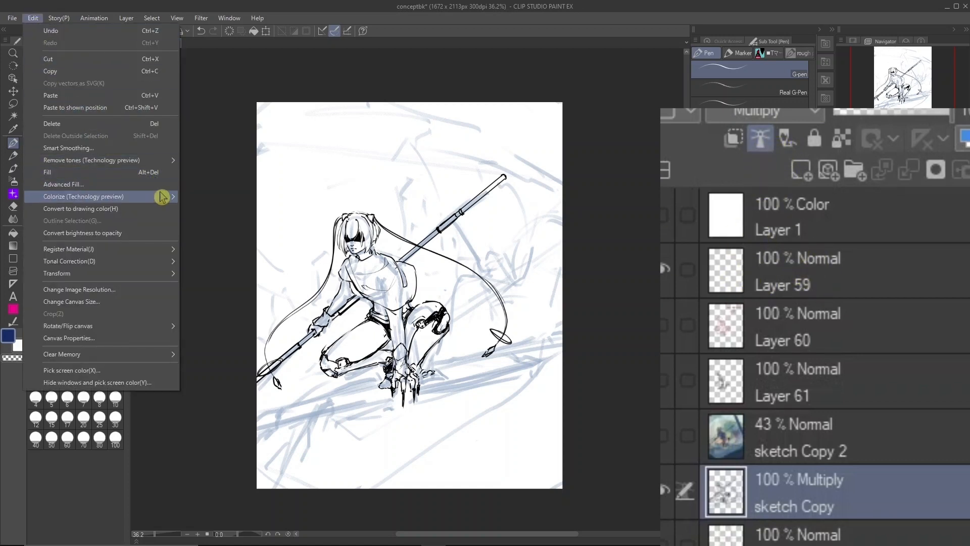
{"action": "mouse_move", "coordinate": [163, 201]}
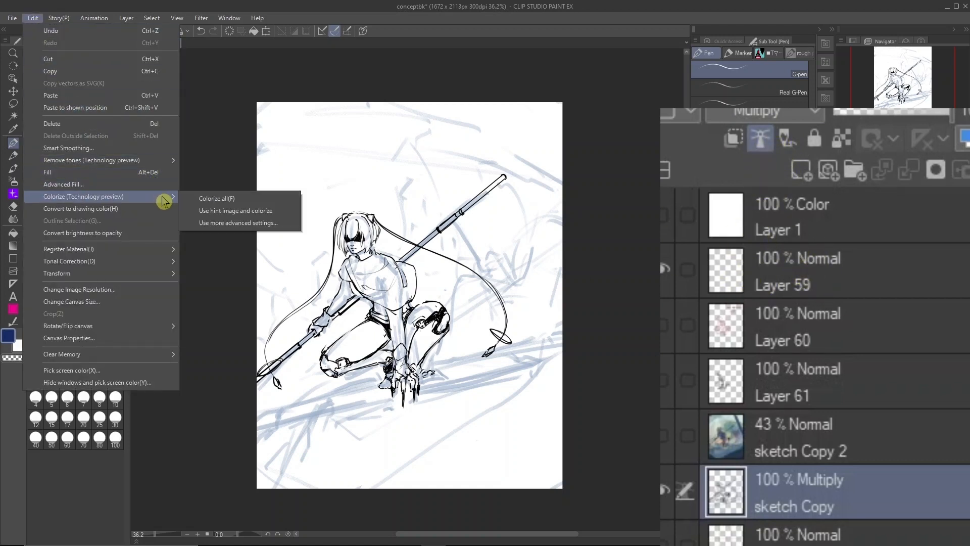
{"action": "left_click", "coordinate": [238, 200]}
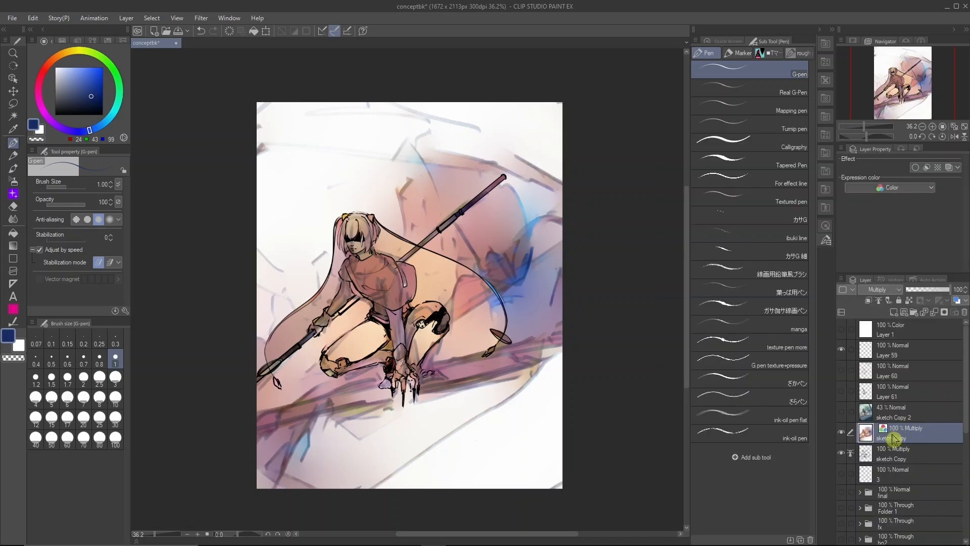
{"action": "left_click_drag", "start_coordinate": [893, 438], "coordinate": [888, 463]}
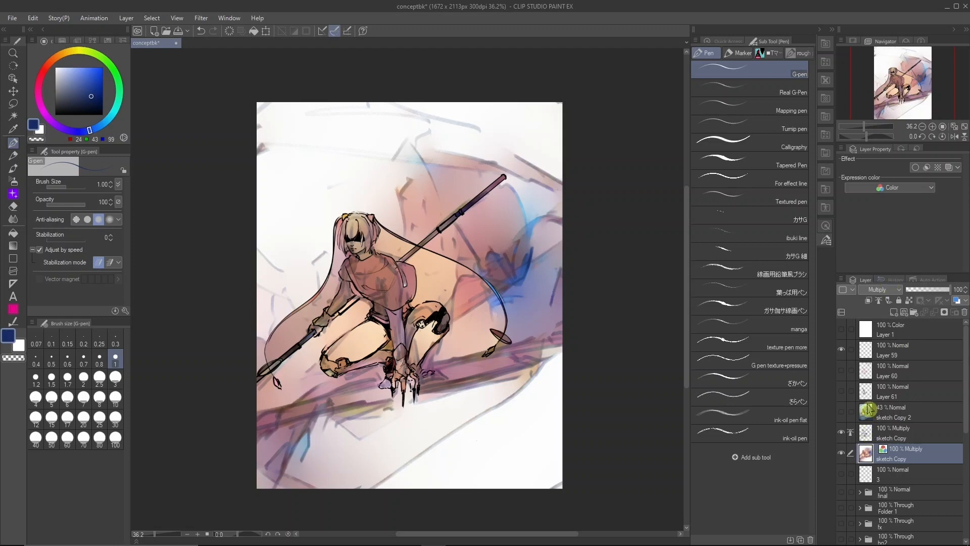
Step: Add a gradient map correction layer above the sketch Copy line layer, using the blue, tan and pale pink preset gradient
{"action": "left_click", "coordinate": [869, 429]}
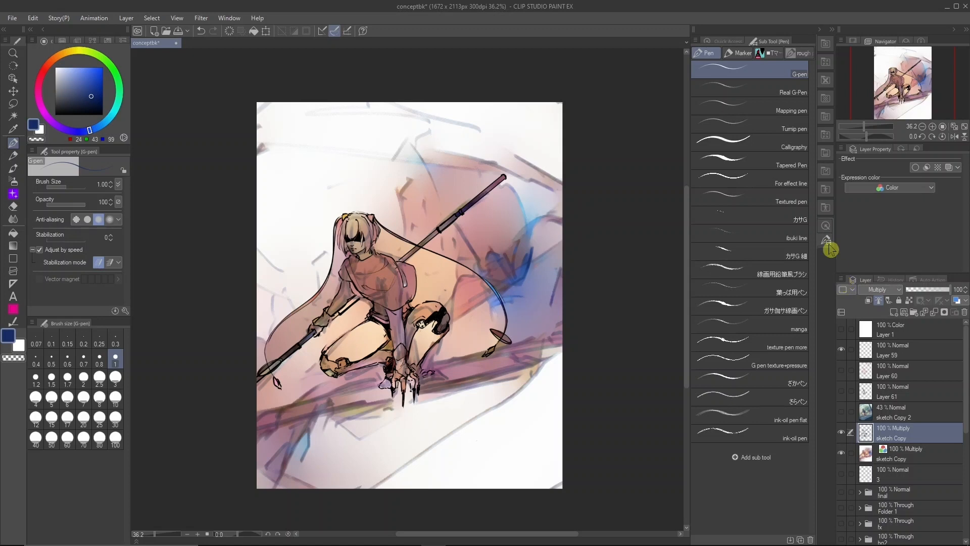
{"action": "left_click", "coordinate": [843, 281]}
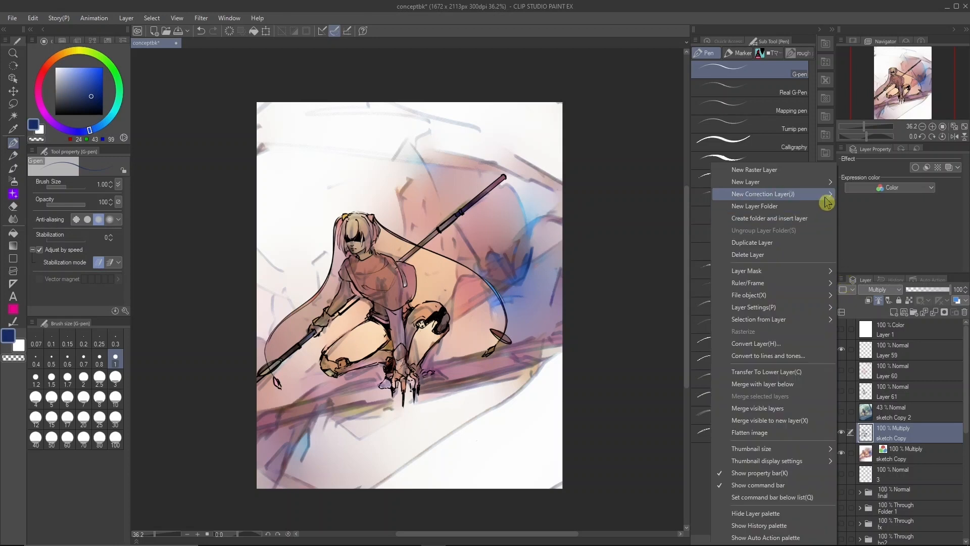
{"action": "left_click", "coordinate": [606, 299]}
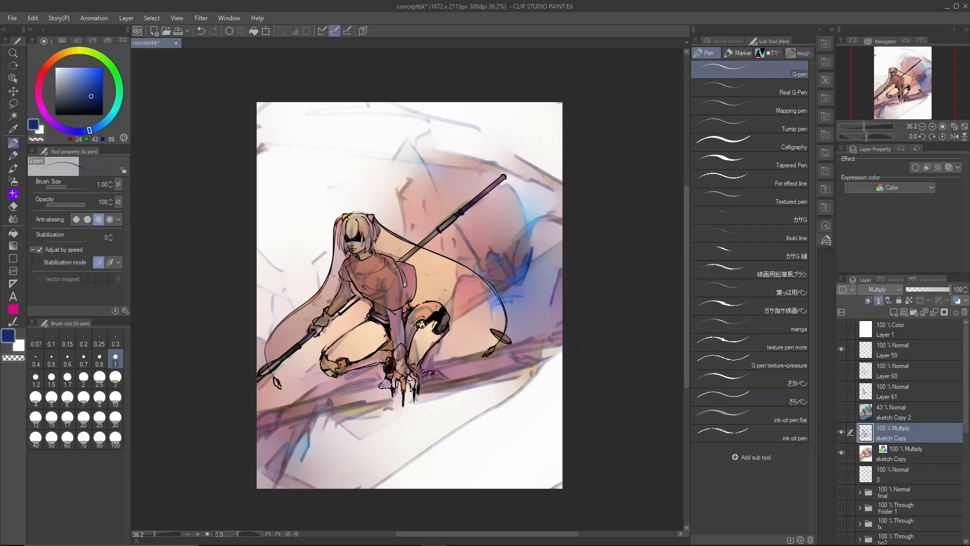
{"action": "left_click", "coordinate": [127, 18]}
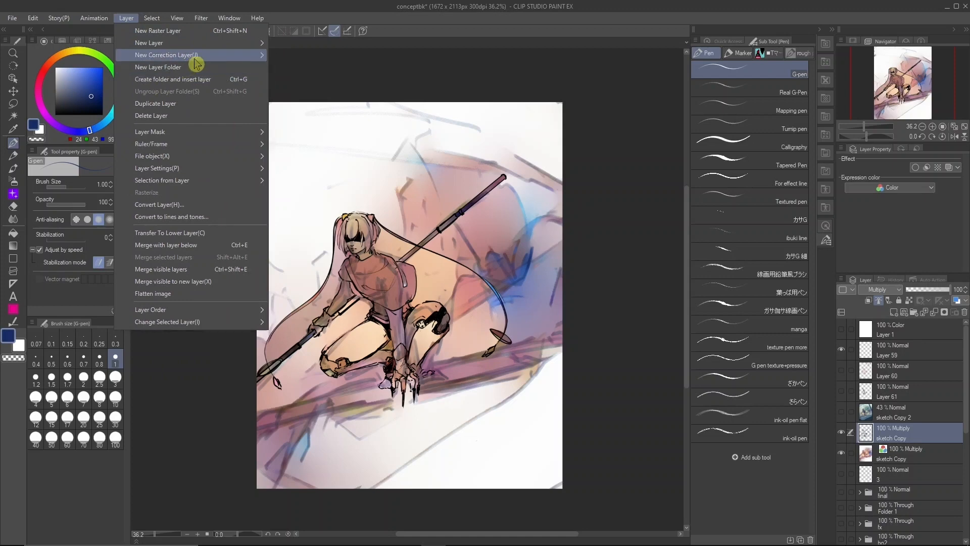
{"action": "mouse_move", "coordinate": [197, 57]}
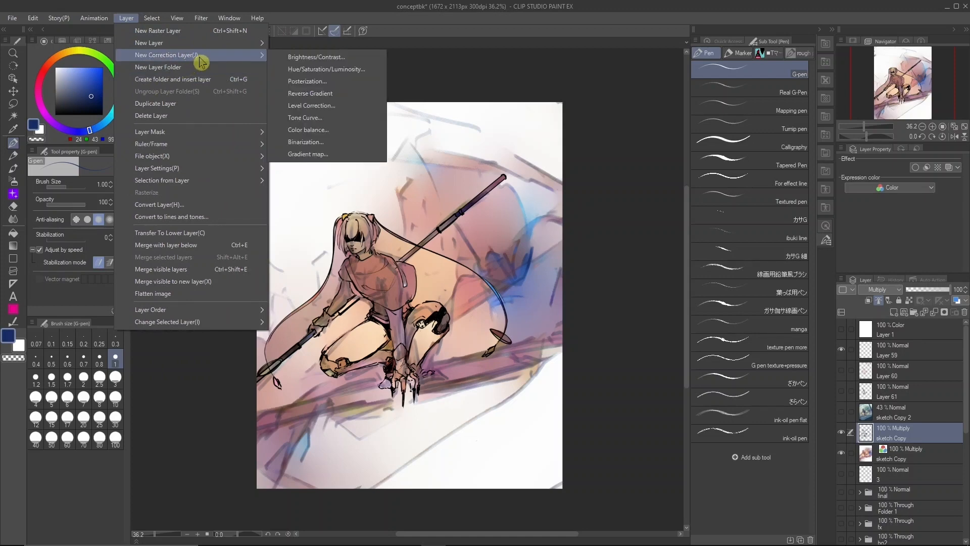
{"action": "left_click", "coordinate": [326, 154]}
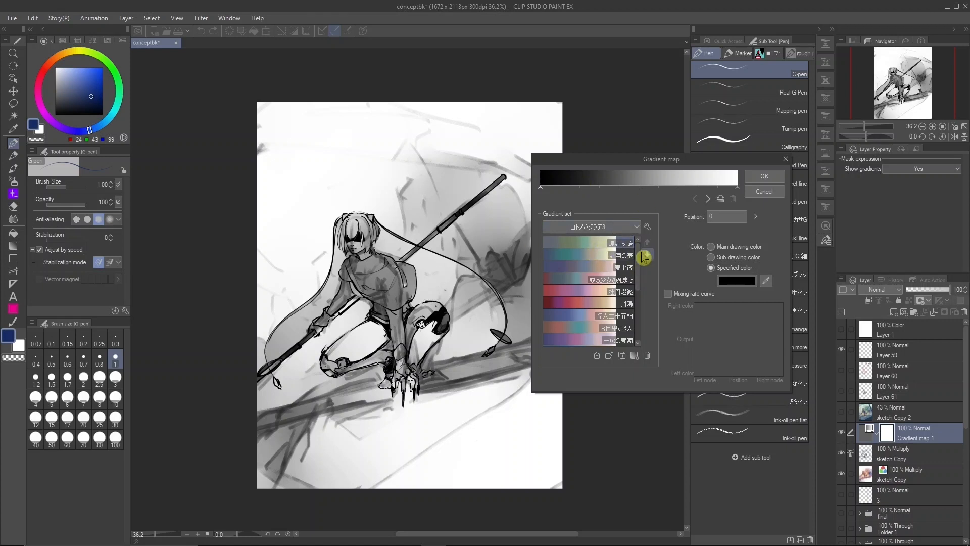
{"action": "left_click", "coordinate": [583, 272]}
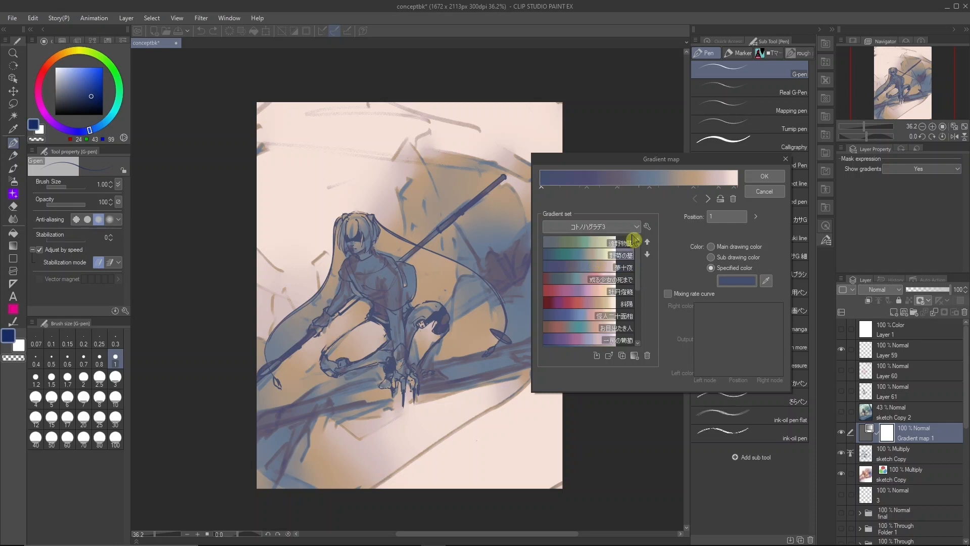
{"action": "left_click", "coordinate": [759, 179]}
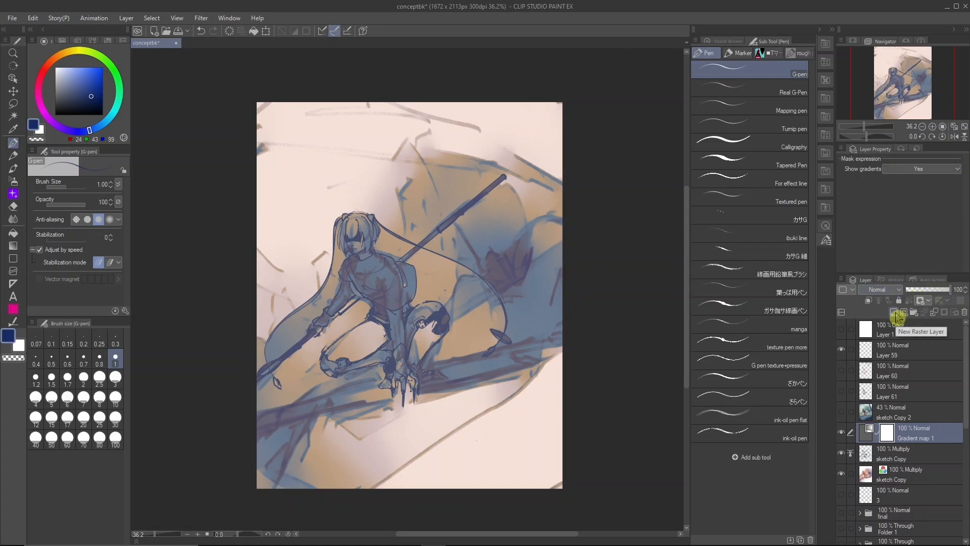
Step: Add a raster layer in Color blend mode above the gradient map and pick the Soft airbrush for it
{"action": "left_click", "coordinate": [894, 313]}
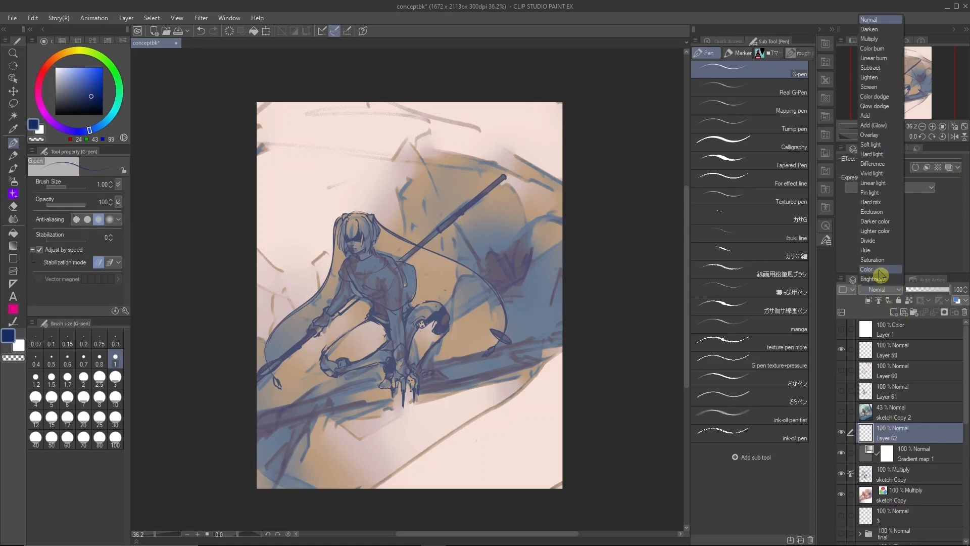
{"action": "left_click", "coordinate": [878, 271]}
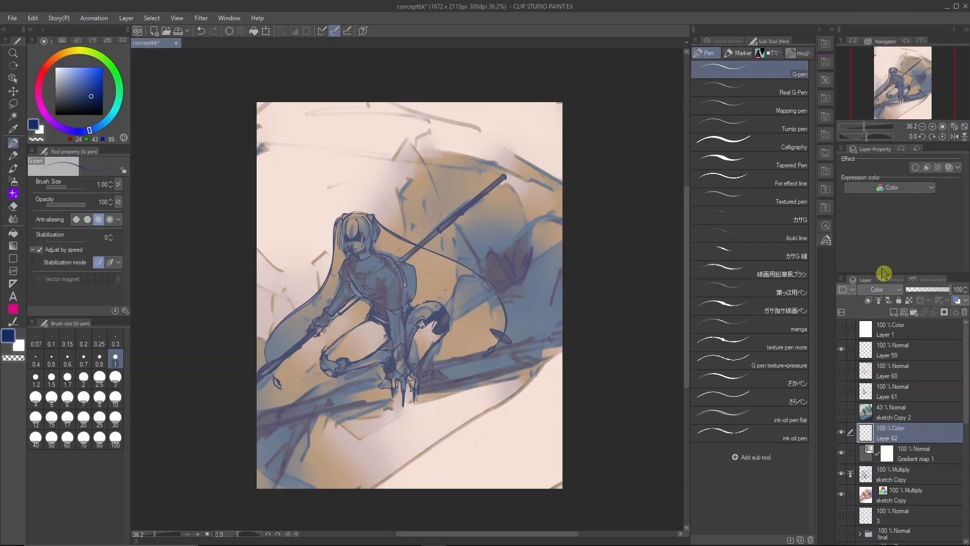
{"action": "left_click", "coordinate": [13, 182]}
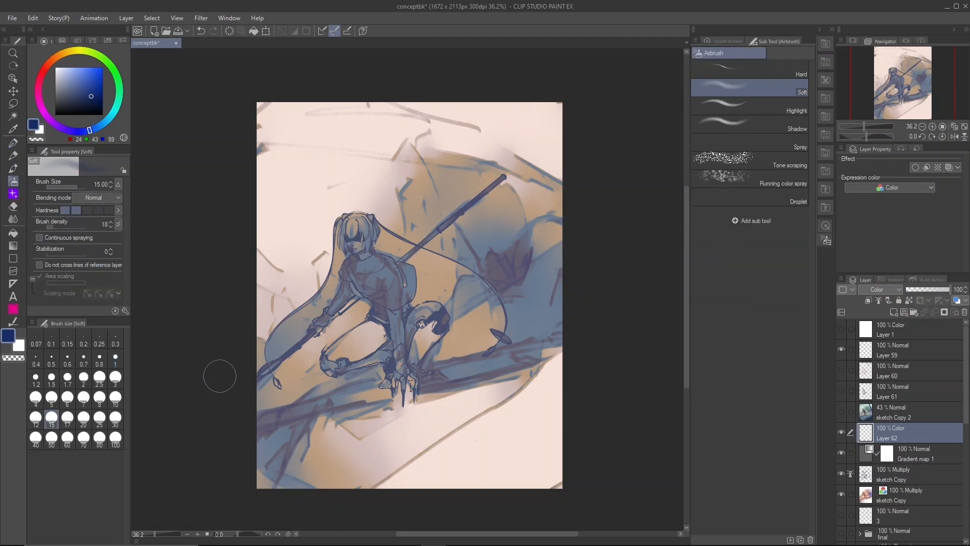
Step: Airbrush a medium blue (RGB 35, 131, 169) over the upper background with the Soft airbrush at size 30 on the Color layer
{"action": "left_click", "coordinate": [116, 399]}
{"action": "left_click", "coordinate": [93, 83]}
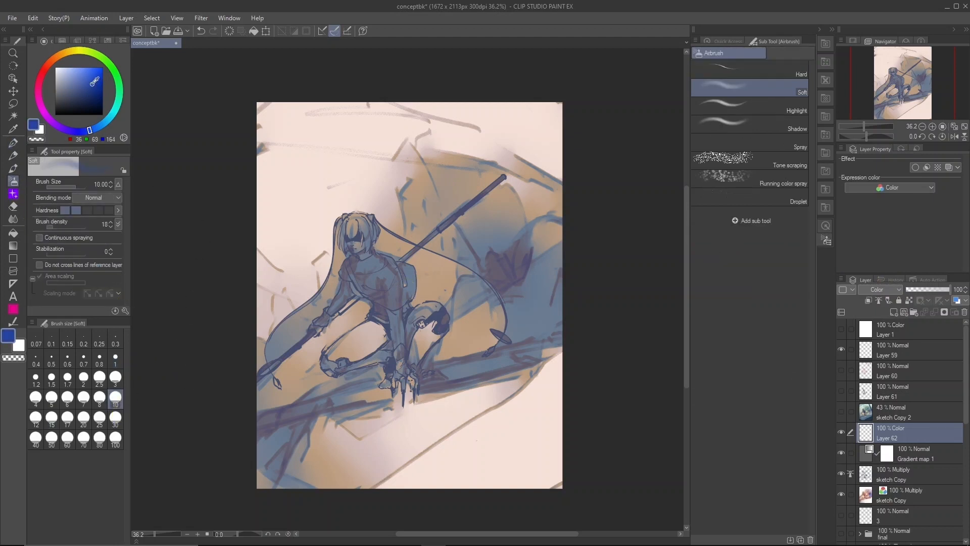
{"action": "left_click", "coordinate": [106, 121]}
{"action": "left_click", "coordinate": [117, 438]}
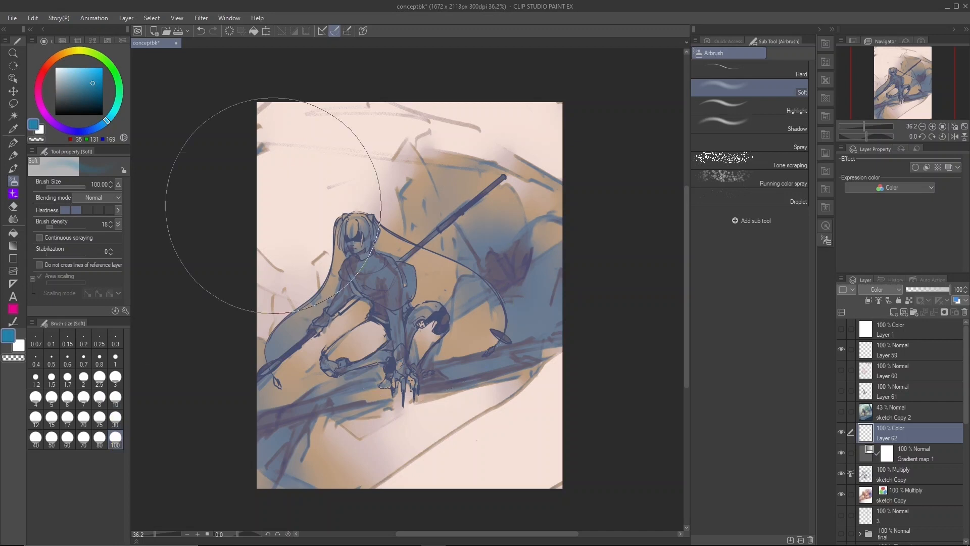
{"action": "left_click", "coordinate": [115, 418]}
{"action": "mouse_move", "coordinate": [274, 140]}
{"action": "left_mouse_down"}
{"action": "mouse_move", "coordinate": [326, 117]}
{"action": "mouse_move", "coordinate": [343, 133]}
{"action": "mouse_move", "coordinate": [245, 255]}
{"action": "mouse_move", "coordinate": [279, 86]}
{"action": "mouse_move", "coordinate": [389, 112]}
{"action": "mouse_move", "coordinate": [283, 231]}
{"action": "mouse_move", "coordinate": [245, 294]}
{"action": "mouse_move", "coordinate": [251, 251]}
{"action": "left_mouse_up"}
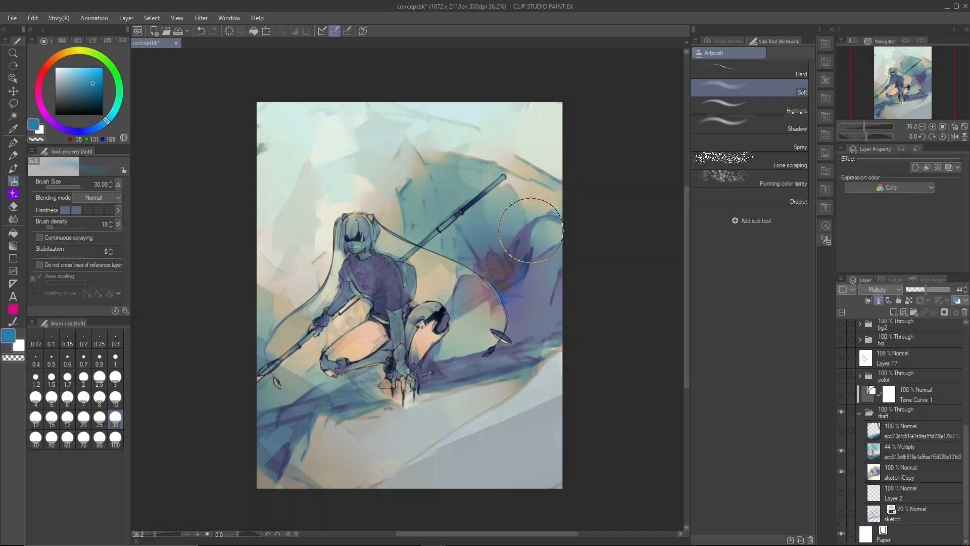
Step: Show the topmost painted layer inside the draft folder, directly above its 44% Multiply layer
{"action": "scroll", "coordinate": [841, 350], "scroll_direction": "up", "scroll_amount": 5}
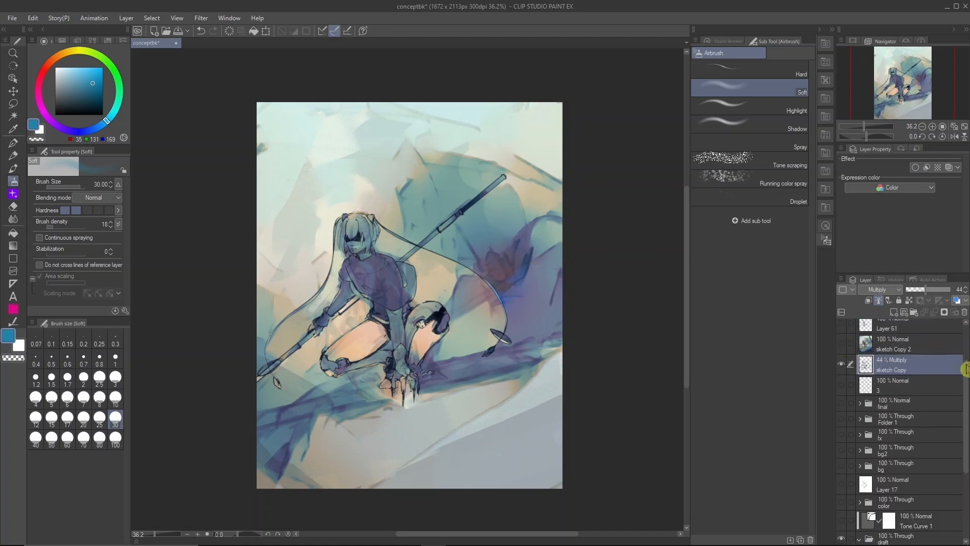
{"action": "scroll", "coordinate": [864, 438], "scroll_direction": "down", "scroll_amount": 5}
{"action": "left_click", "coordinate": [842, 430]}
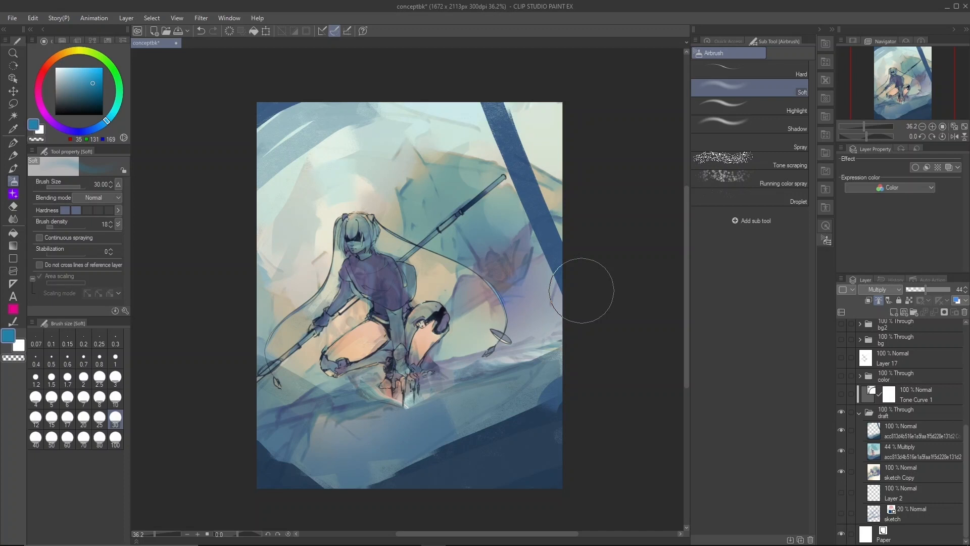
Step: Add a new layer beneath layer 3 and set up the G-pen in red (RGB 210, 30, 0) at size 1.7
{"action": "left_click_drag", "start_coordinate": [961, 435], "coordinate": [957, 325]}
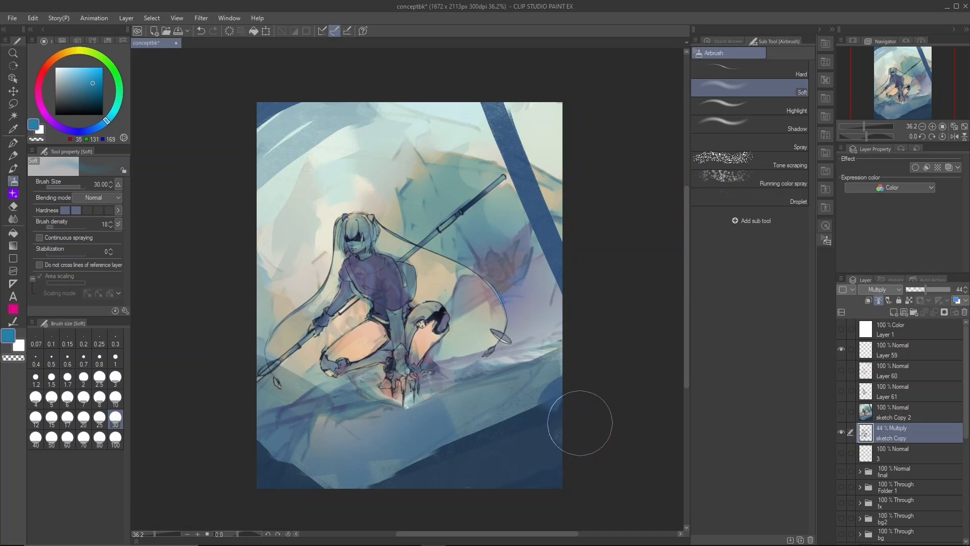
{"action": "left_click", "coordinate": [905, 314]}
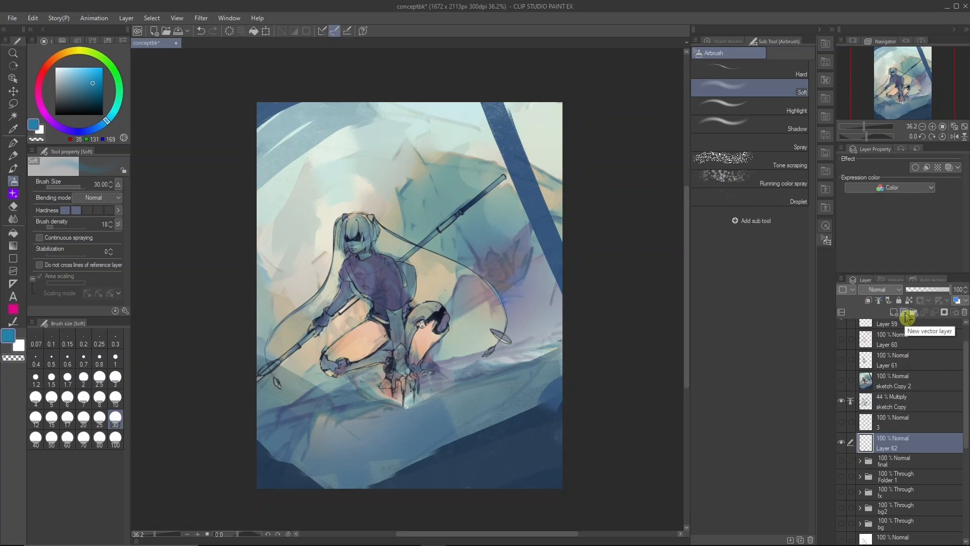
{"action": "left_click", "coordinate": [51, 60]}
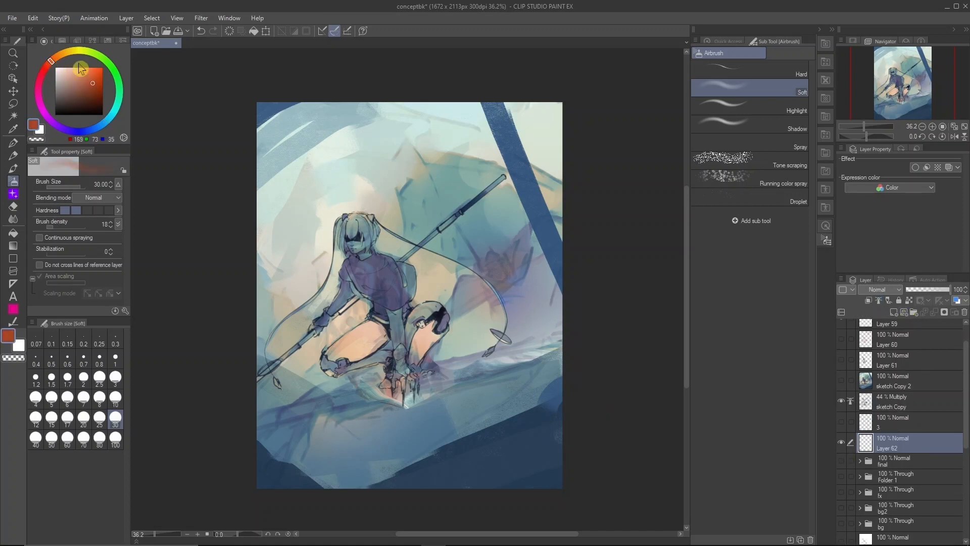
{"action": "left_click_drag", "start_coordinate": [97, 80], "coordinate": [48, 65]}
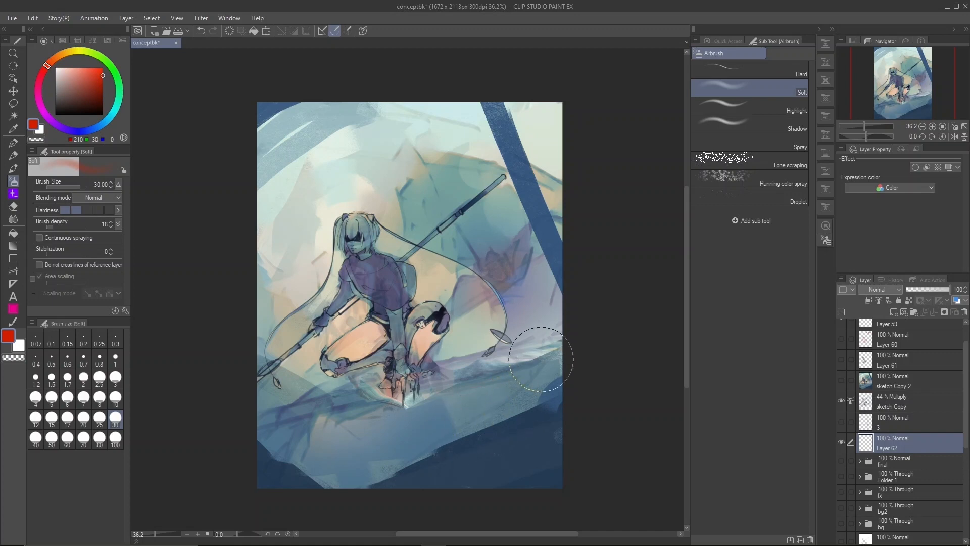
{"action": "left_click", "coordinate": [13, 143]}
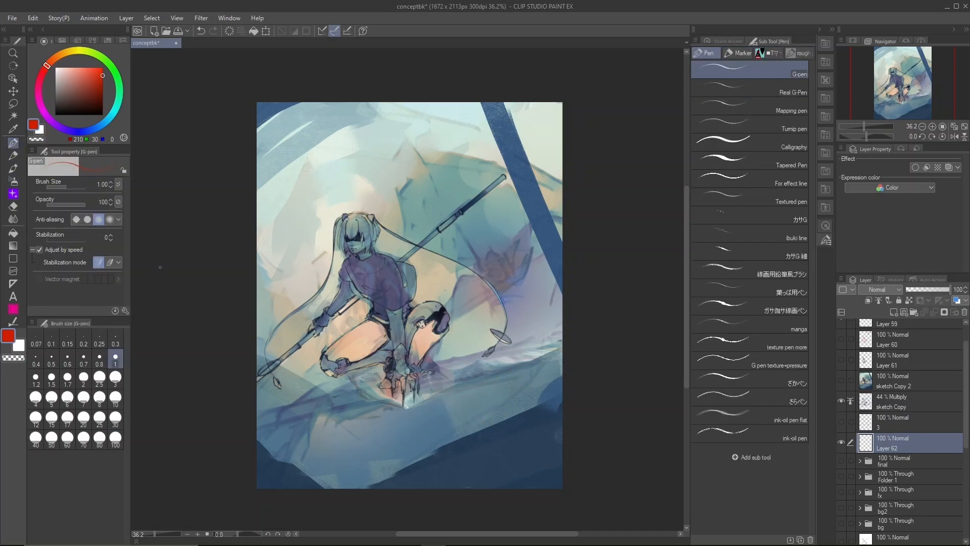
{"action": "left_click", "coordinate": [67, 377]}
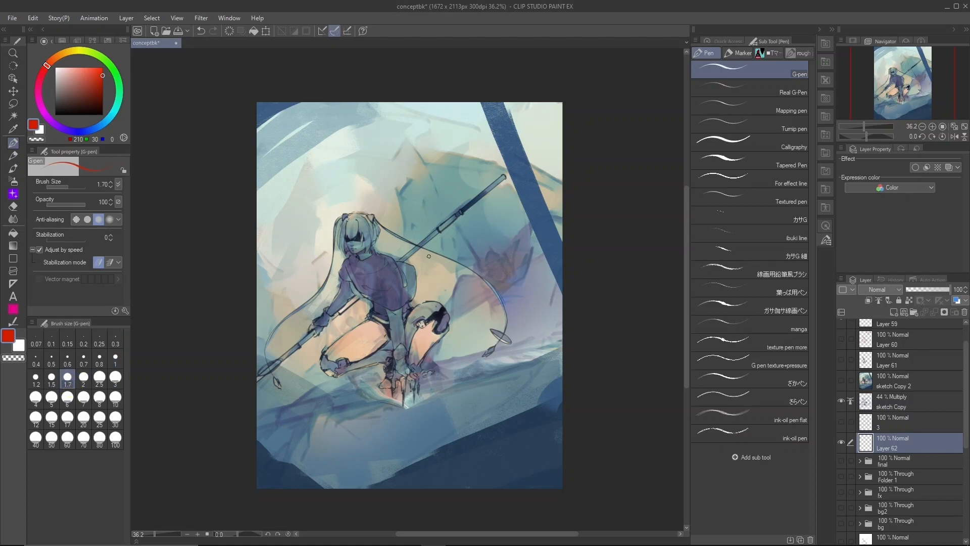
Step: Draw red composition arrows along the ledge, up the slanted beam, down the staff, and along both arms toward the head
{"action": "left_click_drag", "start_coordinate": [259, 422], "coordinate": [339, 478]}
{"action": "mouse_move", "coordinate": [326, 474]}
{"action": "left_mouse_down"}
{"action": "mouse_move", "coordinate": [355, 476]}
{"action": "mouse_move", "coordinate": [542, 382]}
{"action": "left_mouse_up"}
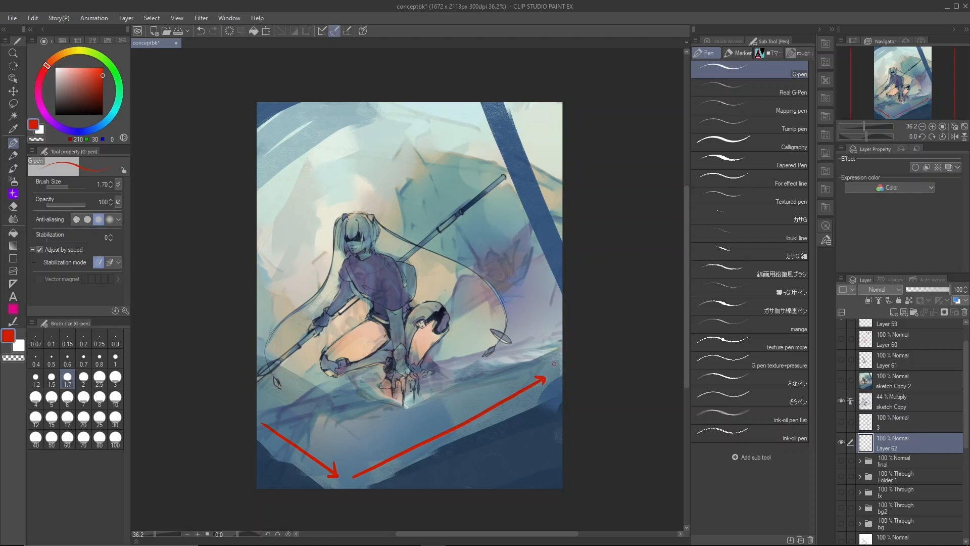
{"action": "left_click_drag", "start_coordinate": [560, 348], "coordinate": [500, 204]}
{"action": "mouse_move", "coordinate": [497, 212]}
{"action": "left_mouse_down"}
{"action": "mouse_move", "coordinate": [500, 202]}
{"action": "mouse_move", "coordinate": [421, 262]}
{"action": "left_mouse_up"}
{"action": "left_click_drag", "start_coordinate": [432, 260], "coordinate": [421, 262]}
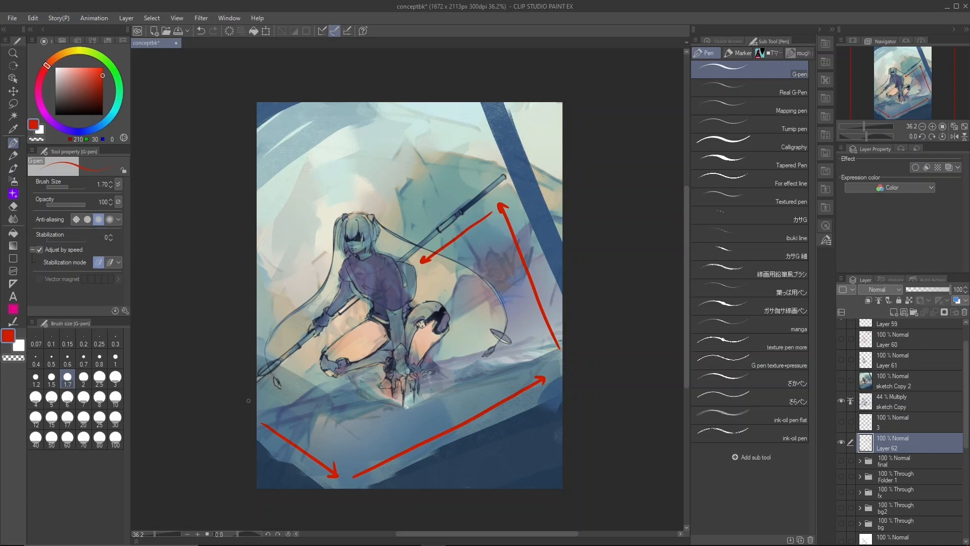
{"action": "mouse_move", "coordinate": [250, 400]}
{"action": "left_mouse_down"}
{"action": "mouse_move", "coordinate": [308, 345]}
{"action": "mouse_move", "coordinate": [306, 354]}
{"action": "mouse_move", "coordinate": [345, 303]}
{"action": "mouse_move", "coordinate": [359, 257]}
{"action": "mouse_move", "coordinate": [364, 267]}
{"action": "left_mouse_up"}
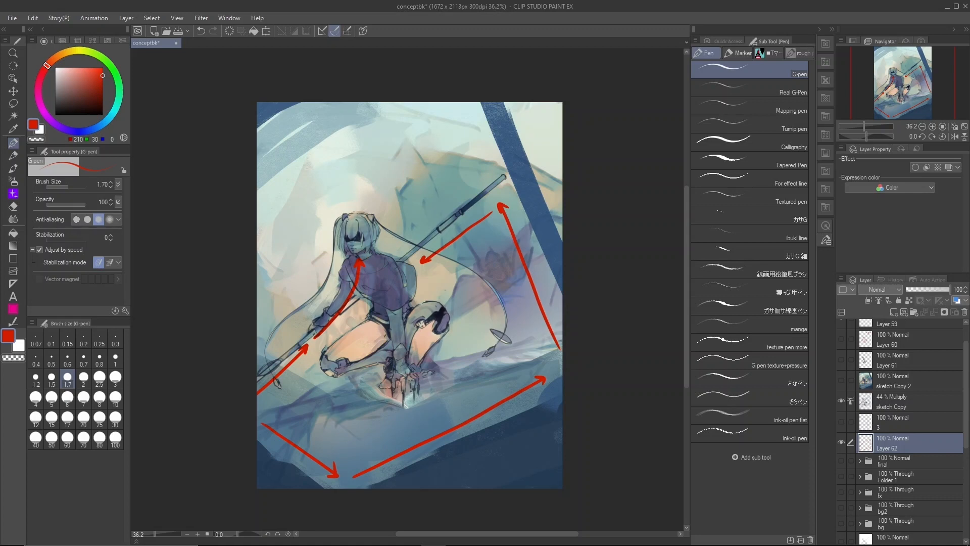
{"action": "left_click_drag", "start_coordinate": [387, 236], "coordinate": [398, 392]}
{"action": "left_click_drag", "start_coordinate": [398, 400], "coordinate": [380, 248]}
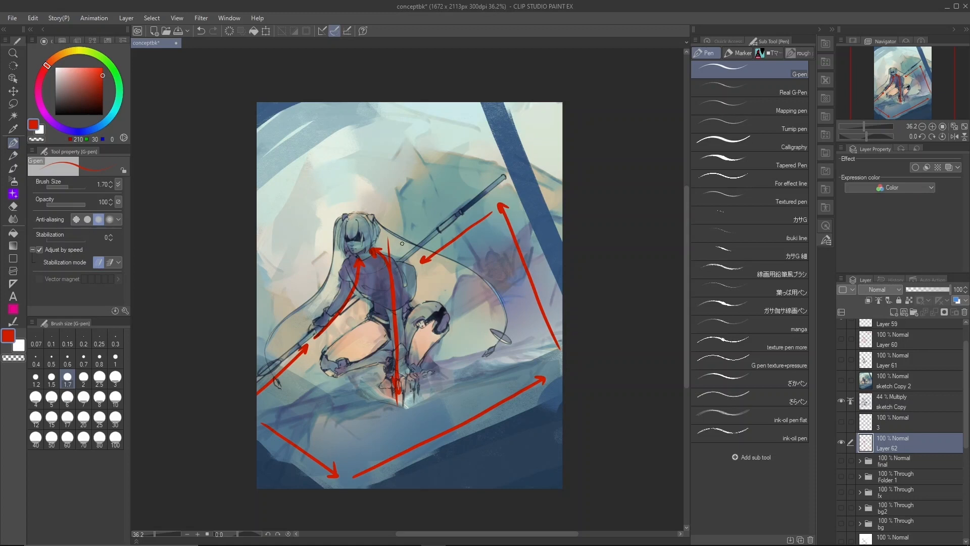
Step: Show the thirds grid on layer 3 and circle the character's head in red at the grid intersection
{"action": "left_click", "coordinate": [842, 422]}
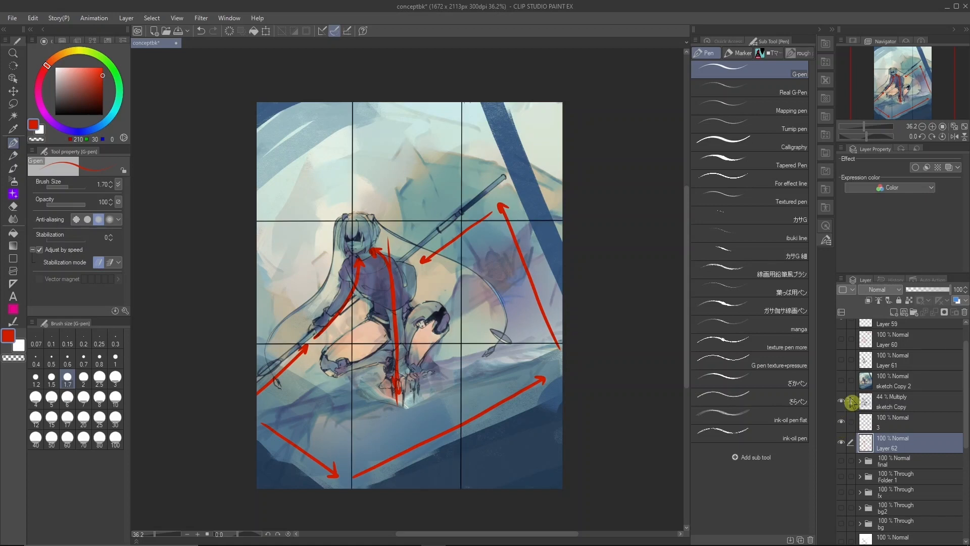
{"action": "left_click", "coordinate": [851, 401]}
{"action": "mouse_move", "coordinate": [359, 205]}
{"action": "left_mouse_down"}
{"action": "mouse_move", "coordinate": [382, 211]}
{"action": "mouse_move", "coordinate": [336, 204]}
{"action": "left_mouse_up"}
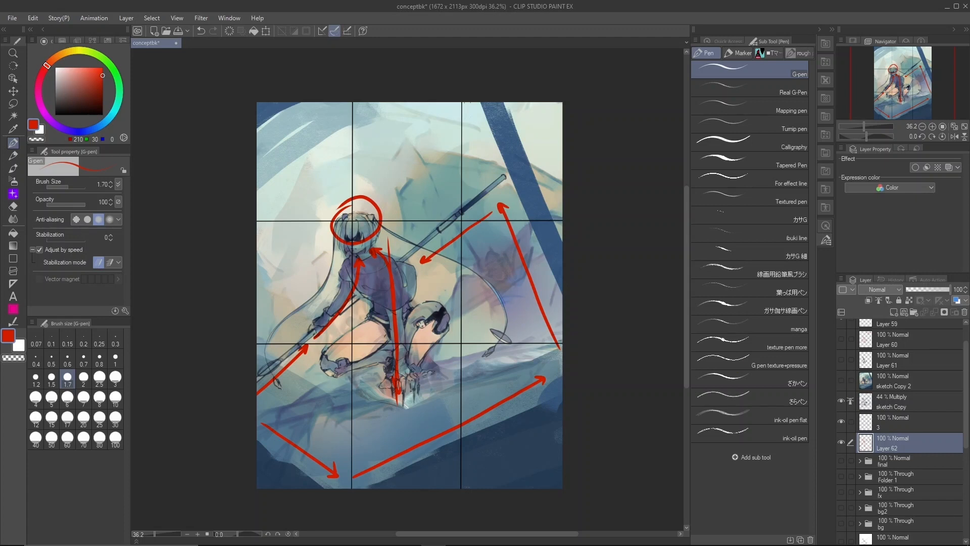
{"action": "mouse_move", "coordinate": [328, 211]}
{"action": "left_mouse_down"}
{"action": "mouse_move", "coordinate": [317, 385]}
{"action": "mouse_move", "coordinate": [333, 414]}
{"action": "mouse_move", "coordinate": [411, 417]}
{"action": "mouse_move", "coordinate": [407, 200]}
{"action": "mouse_move", "coordinate": [308, 203]}
{"action": "left_mouse_up"}
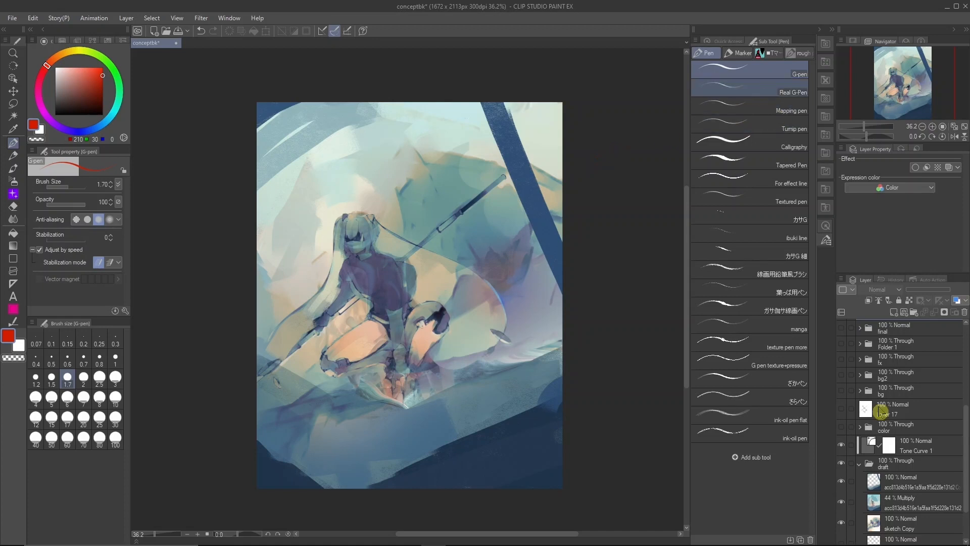
{"action": "left_click", "coordinate": [919, 483]}
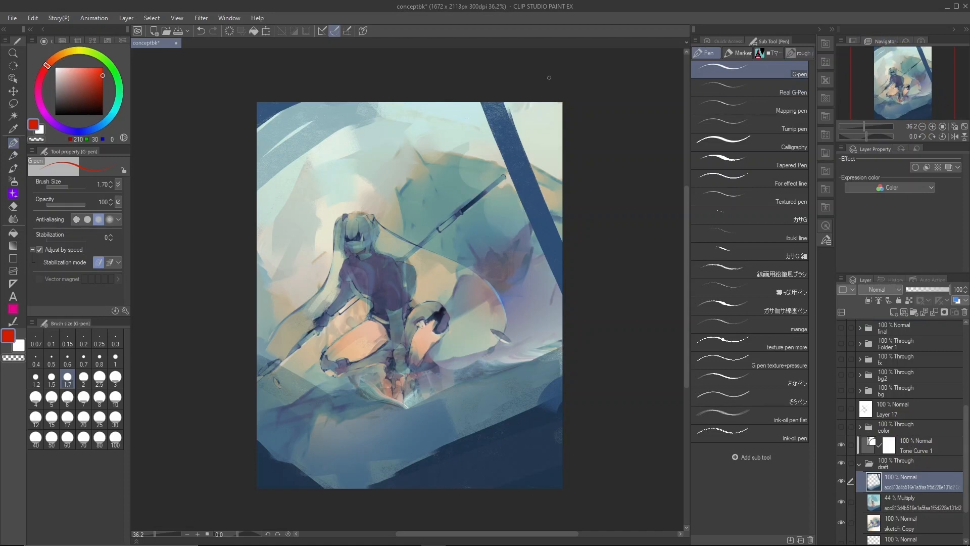
{"action": "left_click", "coordinate": [230, 17]}
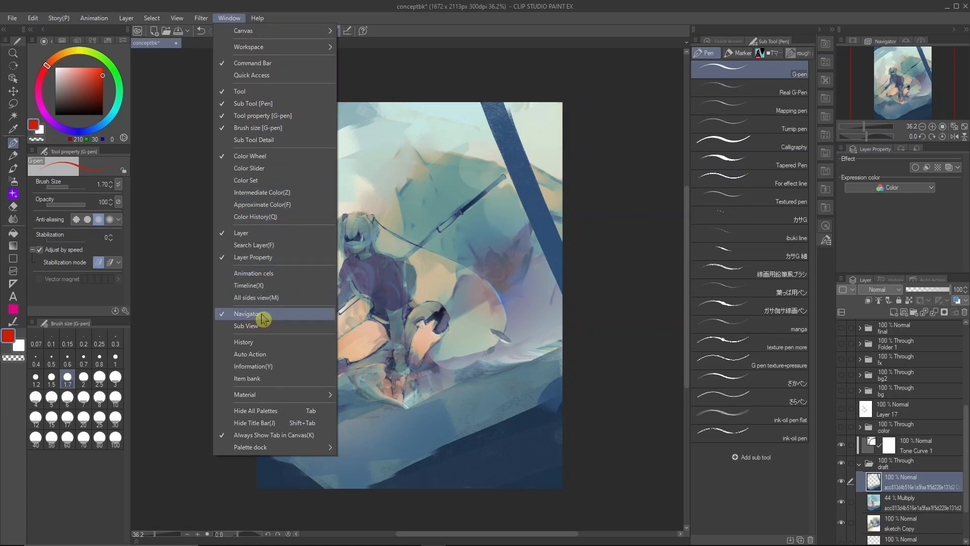
{"action": "key", "text": "Escape"}
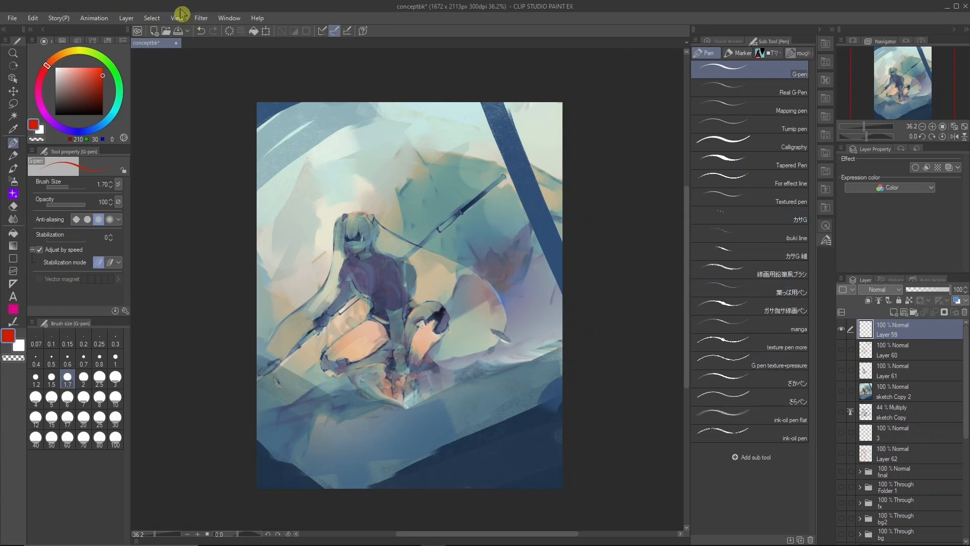
Step: Add a white (FFFFFF) fill layer above Layer 59 and set its blending mode to Color
{"action": "left_click", "coordinate": [127, 18]}
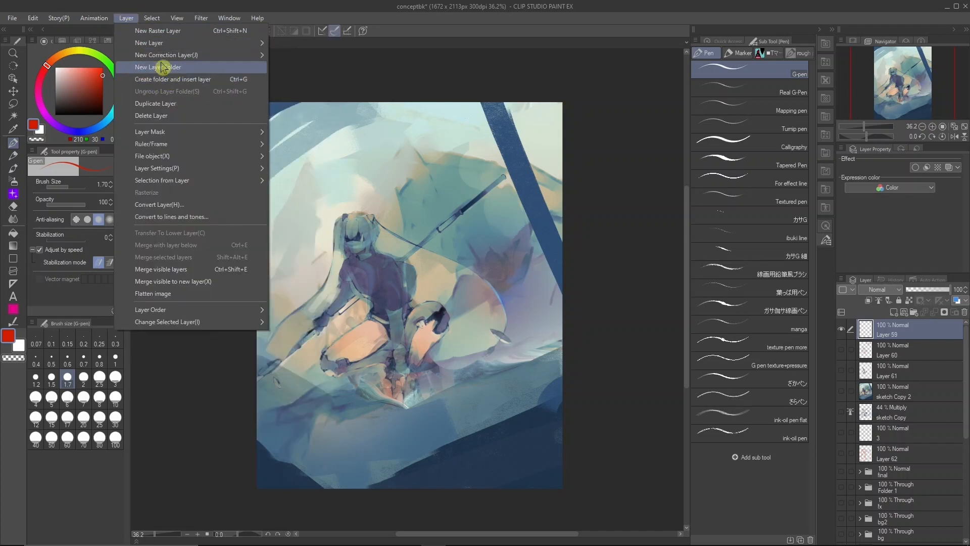
{"action": "mouse_move", "coordinate": [256, 43]}
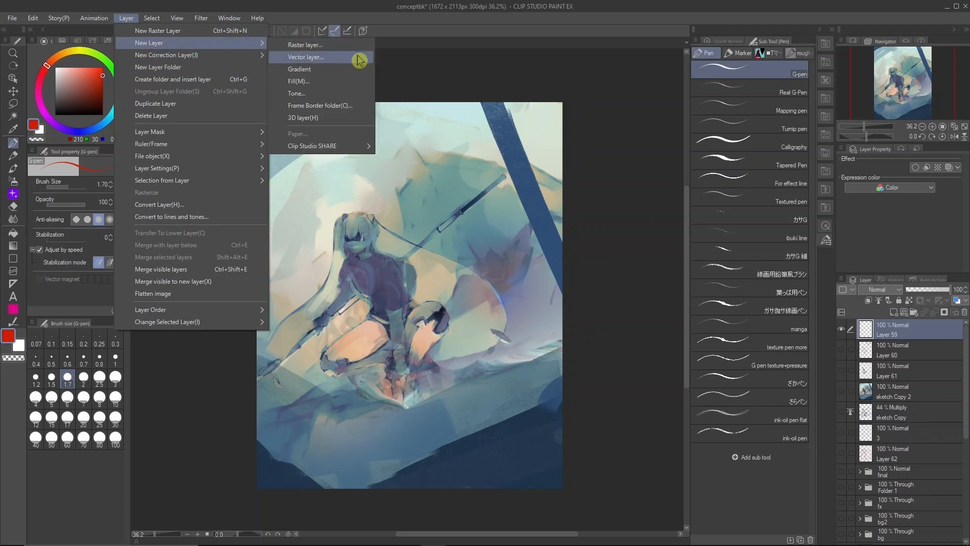
{"action": "left_click", "coordinate": [347, 84]}
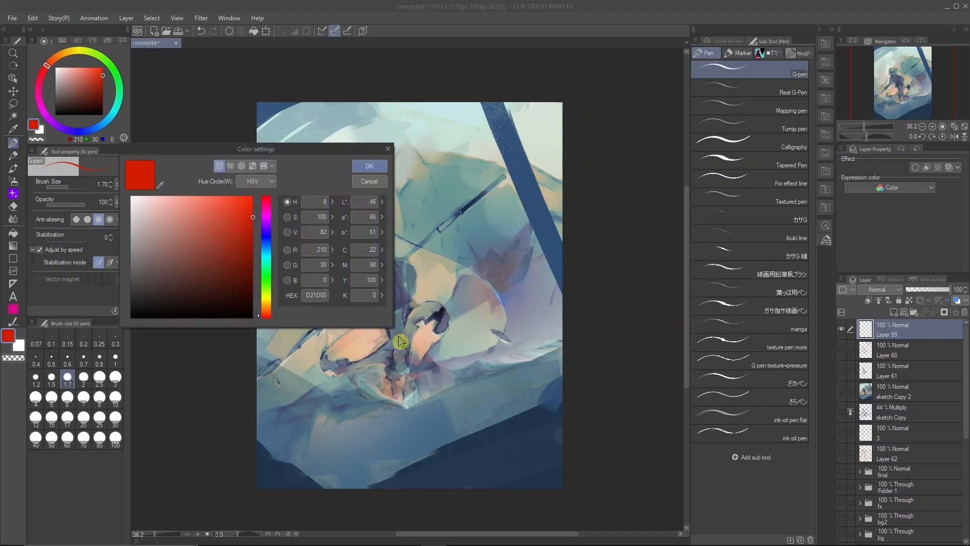
{"action": "left_click_drag", "start_coordinate": [147, 201], "coordinate": [130, 194]}
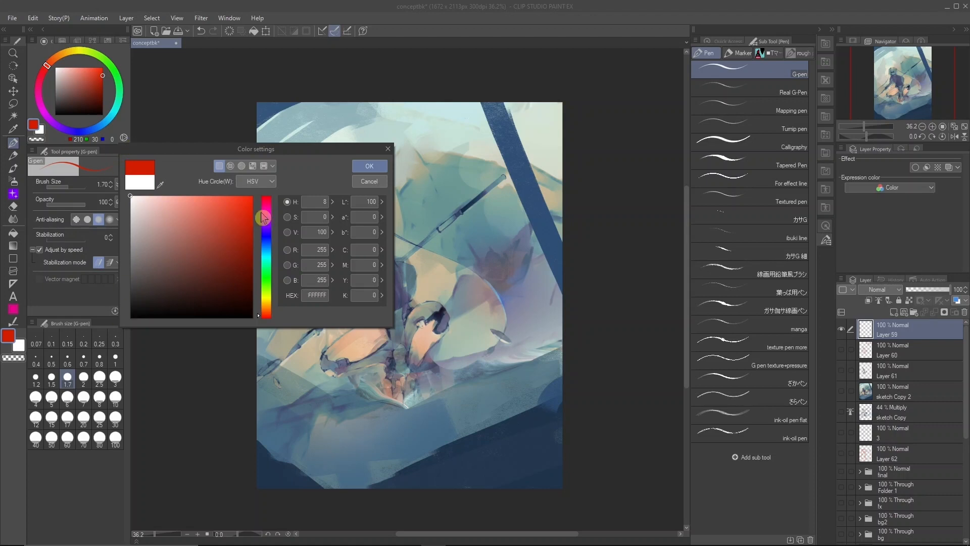
{"action": "left_click", "coordinate": [373, 168]}
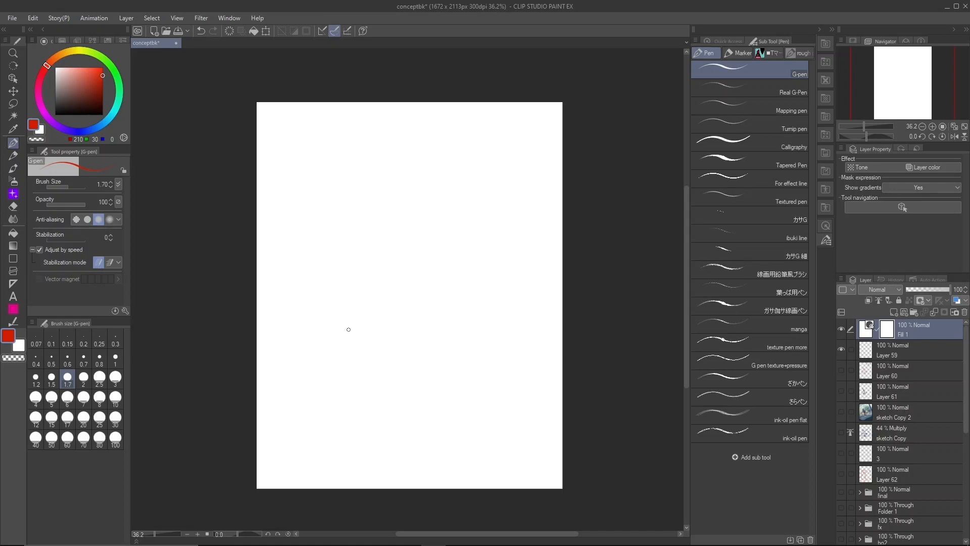
{"action": "left_click", "coordinate": [896, 293]}
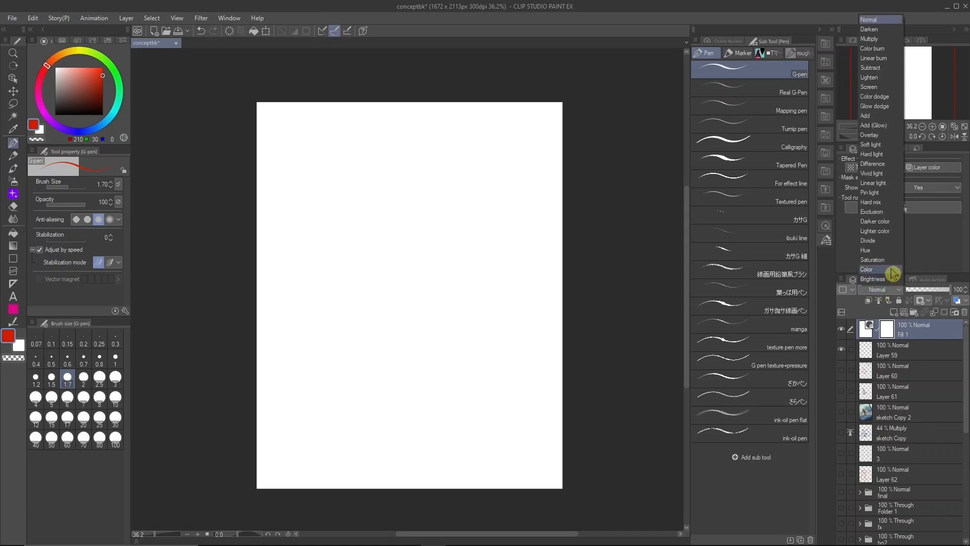
{"action": "left_click", "coordinate": [892, 271]}
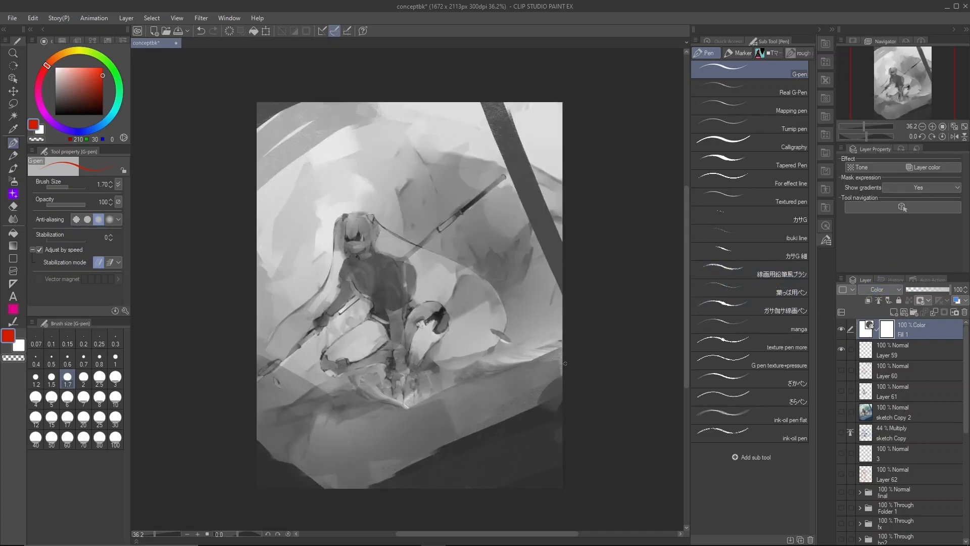
Step: Compare the painting's values in grayscale and color by toggling the white fill layer, leaving it hidden
{"action": "left_click_drag", "start_coordinate": [865, 128], "coordinate": [836, 130]}
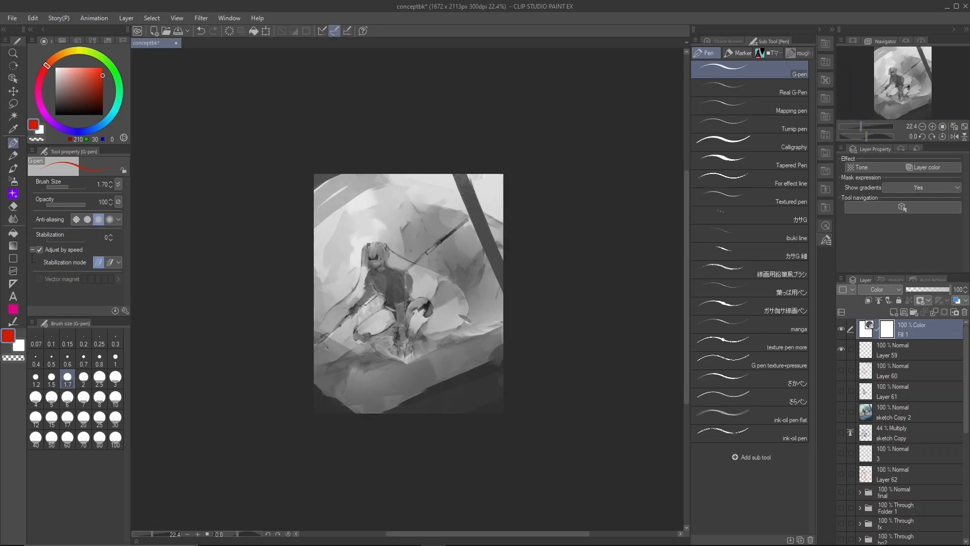
{"action": "left_click", "coordinate": [842, 329]}
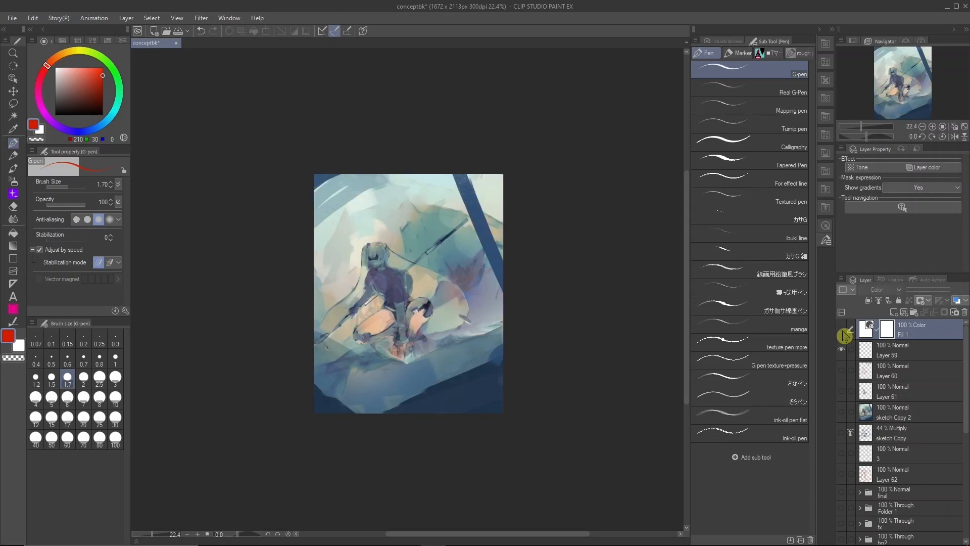
{"action": "left_click", "coordinate": [842, 332]}
{"action": "left_click", "coordinate": [843, 332]}
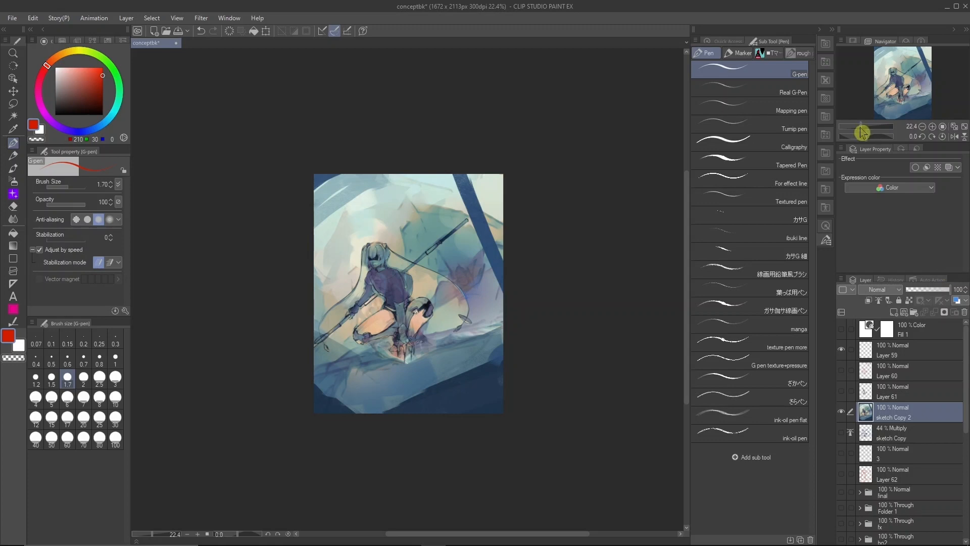
Step: Lower the opacity of sketch Copy 2 to 40% and show the red mannequin and light source drawing on Layer 60
{"action": "left_click_drag", "start_coordinate": [861, 126], "coordinate": [866, 126]}
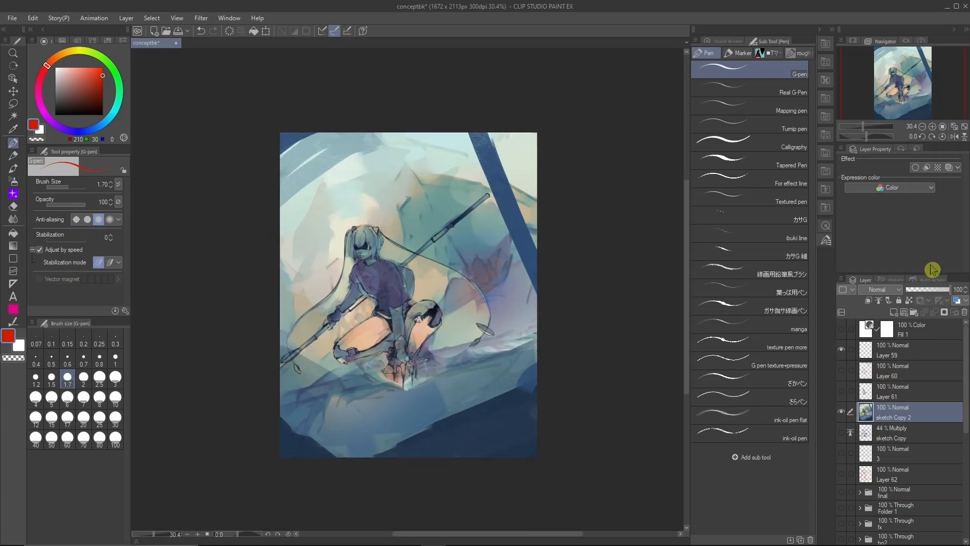
{"action": "left_click", "coordinate": [924, 290]}
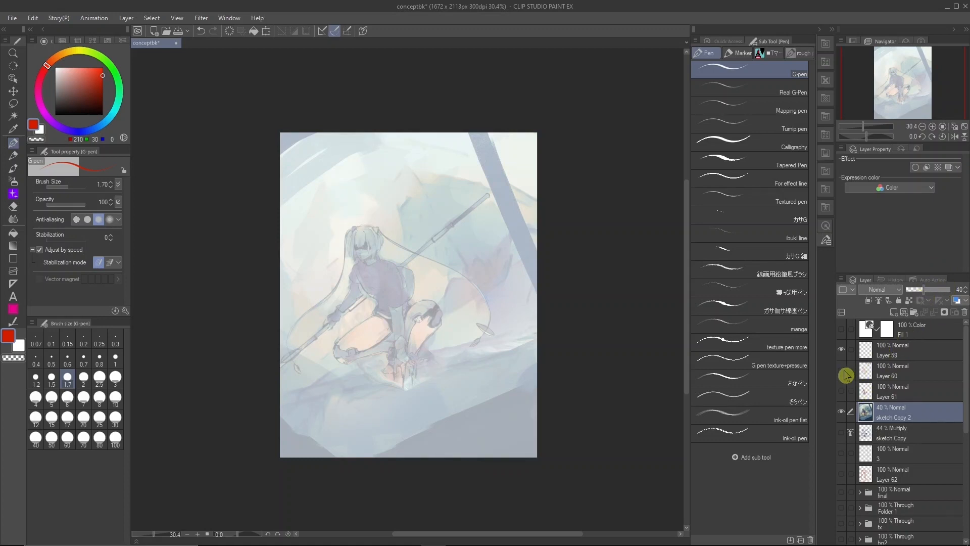
{"action": "left_click", "coordinate": [842, 372]}
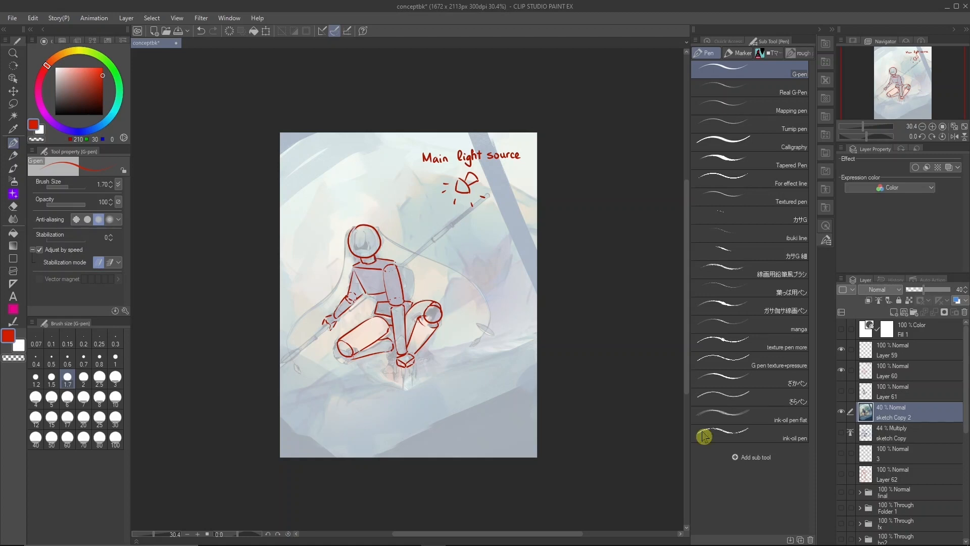
Step: On a new layer above sketch Copy 2, shade the mannequin's sides facing away from the light in gray (115, 115, 115) with the all in one brush
{"action": "left_click_drag", "start_coordinate": [71, 80], "coordinate": [43, 83]}
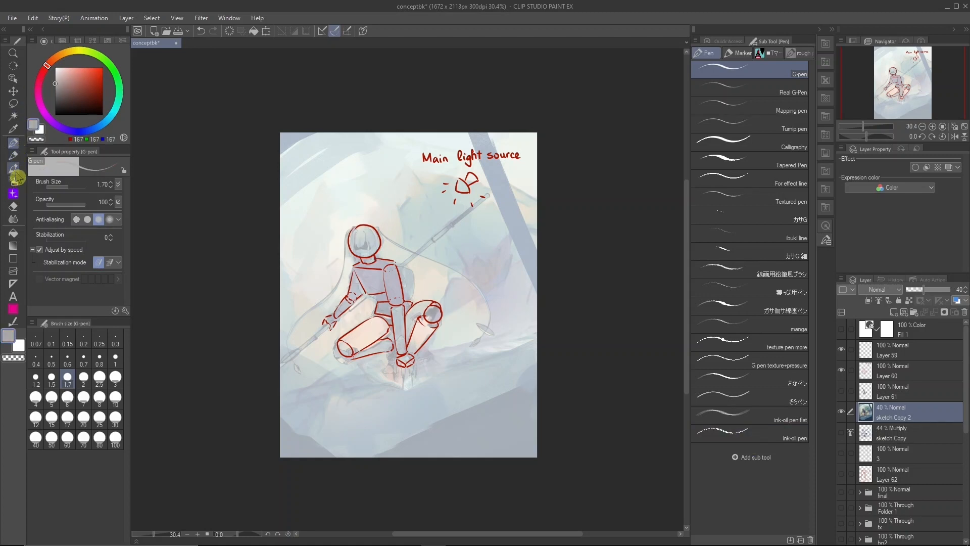
{"action": "left_click", "coordinate": [16, 168]}
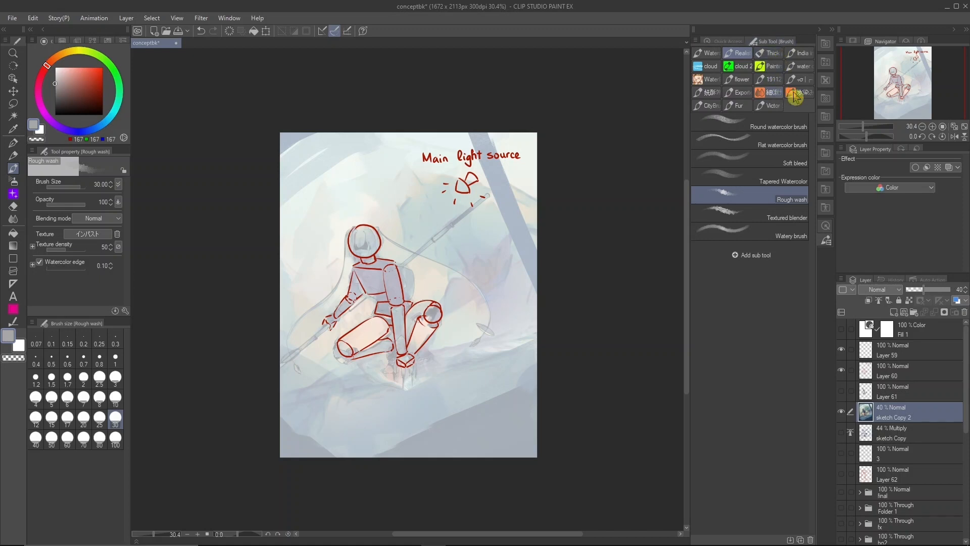
{"action": "left_click", "coordinate": [770, 53]}
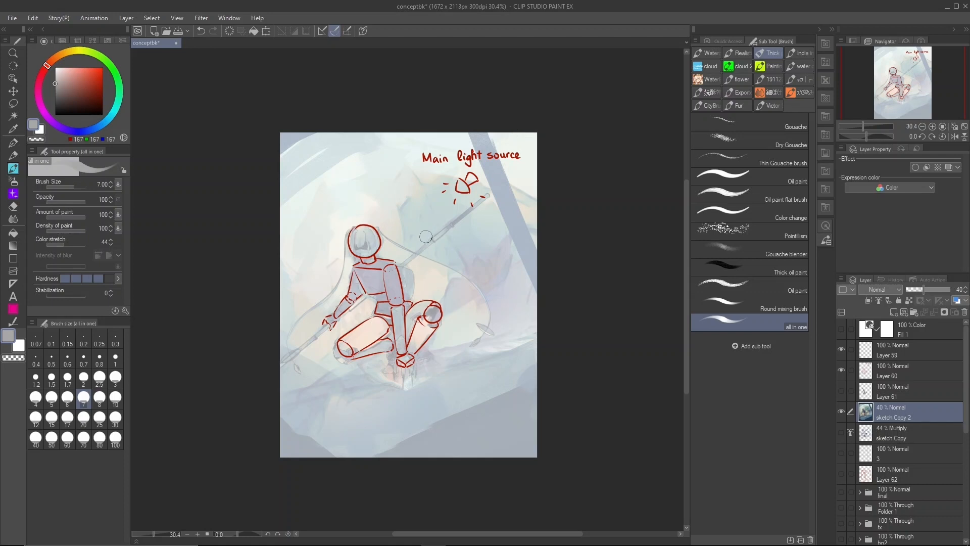
{"action": "left_click", "coordinate": [55, 93]}
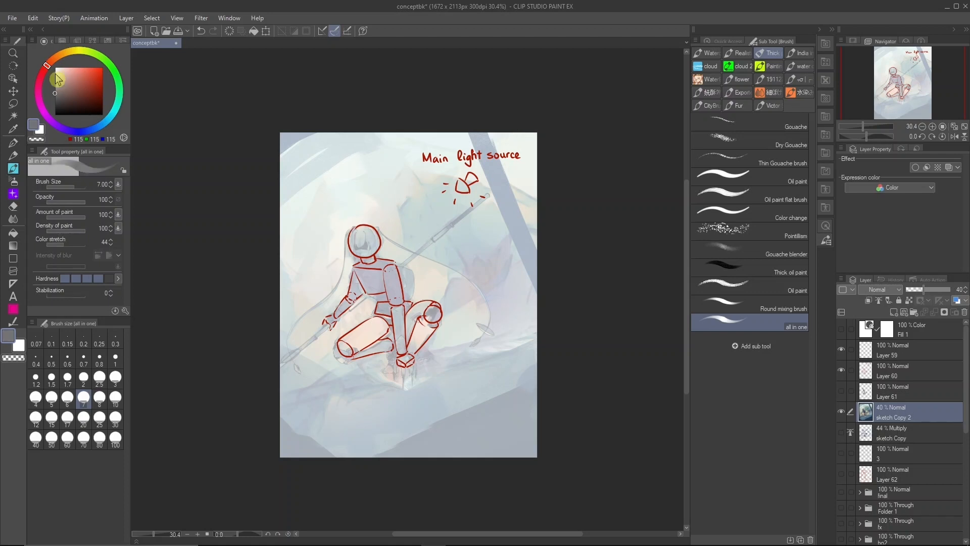
{"action": "left_click", "coordinate": [894, 312]}
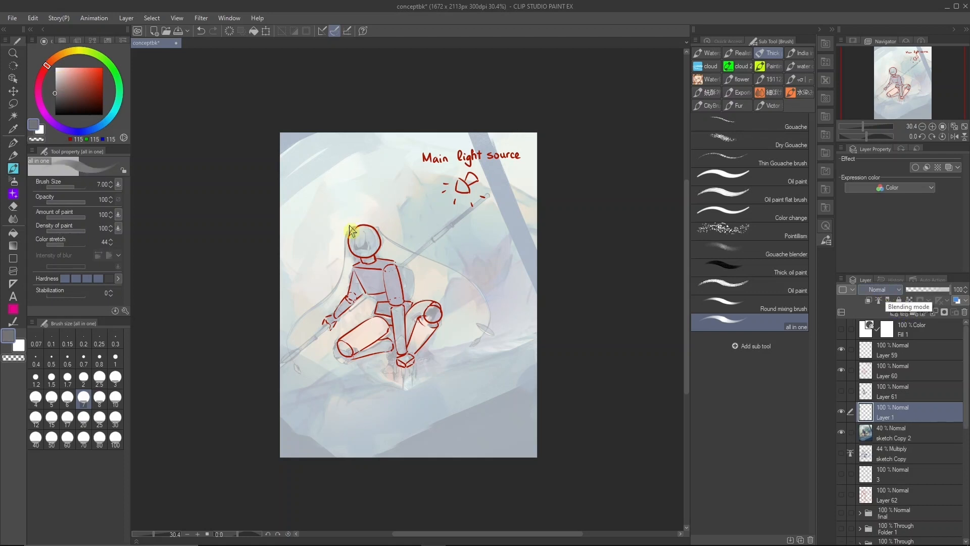
{"action": "mouse_move", "coordinate": [352, 237]}
{"action": "left_mouse_down"}
{"action": "mouse_move", "coordinate": [370, 251]}
{"action": "mouse_move", "coordinate": [351, 241]}
{"action": "mouse_move", "coordinate": [353, 232]}
{"action": "mouse_move", "coordinate": [396, 304]}
{"action": "left_mouse_up"}
{"action": "mouse_move", "coordinate": [353, 266]}
{"action": "left_mouse_down"}
{"action": "mouse_move", "coordinate": [358, 273]}
{"action": "mouse_move", "coordinate": [370, 263]}
{"action": "mouse_move", "coordinate": [356, 278]}
{"action": "mouse_move", "coordinate": [387, 306]}
{"action": "mouse_move", "coordinate": [384, 321]}
{"action": "left_mouse_up"}
{"action": "mouse_move", "coordinate": [354, 349]}
{"action": "left_mouse_down"}
{"action": "mouse_move", "coordinate": [386, 331]}
{"action": "mouse_move", "coordinate": [385, 347]}
{"action": "mouse_move", "coordinate": [365, 350]}
{"action": "left_mouse_up"}
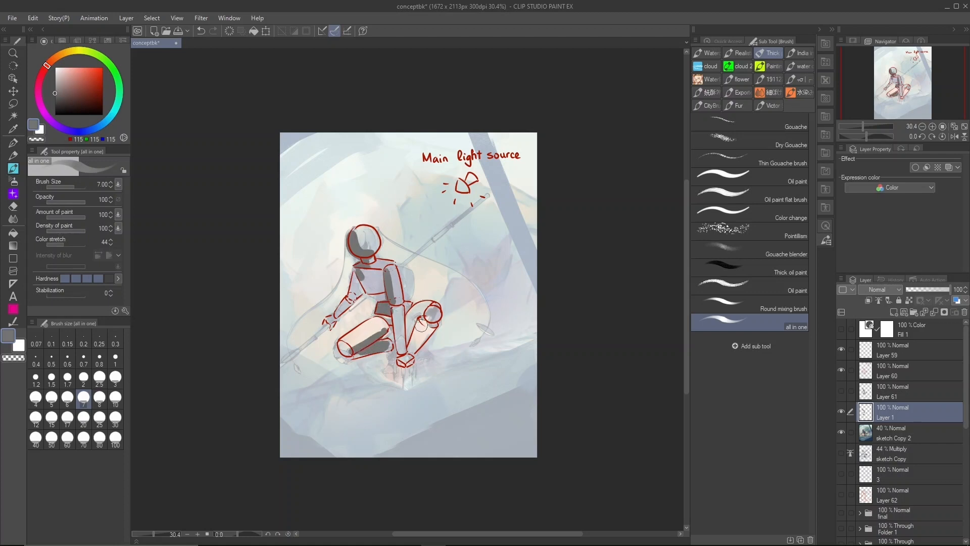
{"action": "mouse_move", "coordinate": [421, 321]}
{"action": "left_mouse_down"}
{"action": "mouse_move", "coordinate": [412, 342]}
{"action": "mouse_move", "coordinate": [406, 319]}
{"action": "mouse_move", "coordinate": [408, 336]}
{"action": "mouse_move", "coordinate": [430, 309]}
{"action": "mouse_move", "coordinate": [393, 310]}
{"action": "mouse_move", "coordinate": [402, 362]}
{"action": "left_mouse_up"}
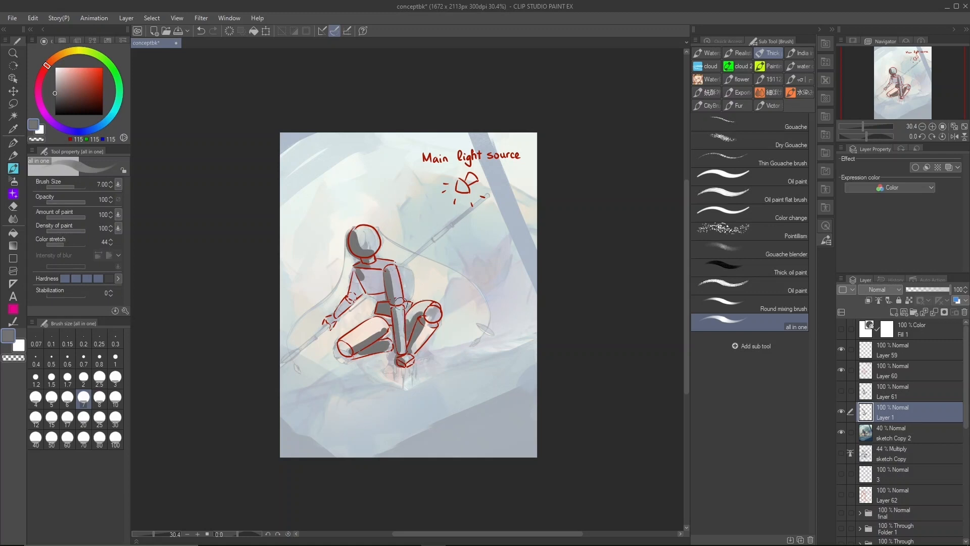
{"action": "mouse_move", "coordinate": [362, 287]}
{"action": "left_mouse_down"}
{"action": "mouse_move", "coordinate": [333, 317]}
{"action": "mouse_move", "coordinate": [343, 296]}
{"action": "left_mouse_up"}
{"action": "mouse_move", "coordinate": [368, 256]}
{"action": "left_mouse_down"}
{"action": "mouse_move", "coordinate": [359, 277]}
{"action": "mouse_move", "coordinate": [381, 296]}
{"action": "left_mouse_up"}
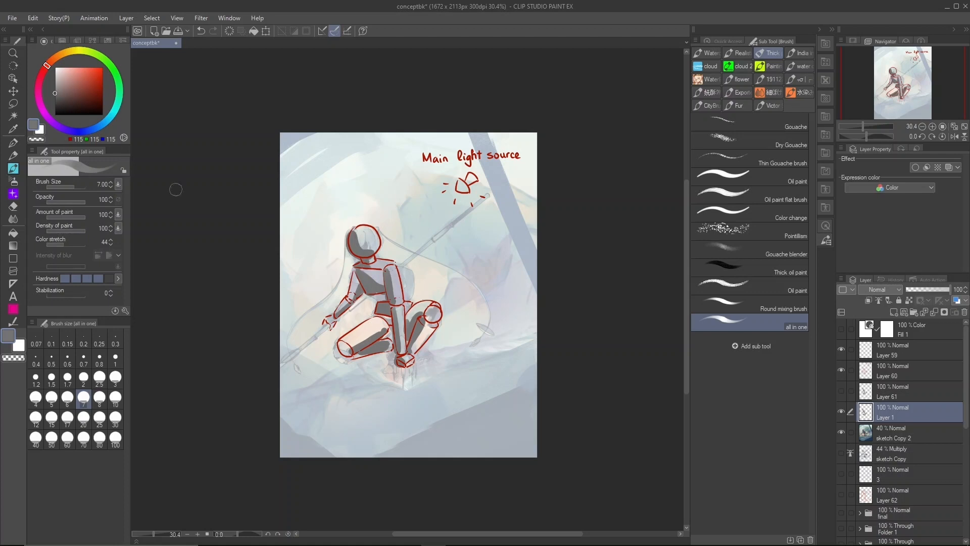
Step: Try painting the shadow on the mannequin's head in black, and undo the stroke
{"action": "left_click_drag", "start_coordinate": [59, 108], "coordinate": [54, 116]}
{"action": "mouse_move", "coordinate": [357, 225]}
{"action": "left_mouse_down"}
{"action": "mouse_move", "coordinate": [348, 243]}
{"action": "mouse_move", "coordinate": [377, 250]}
{"action": "left_mouse_up"}
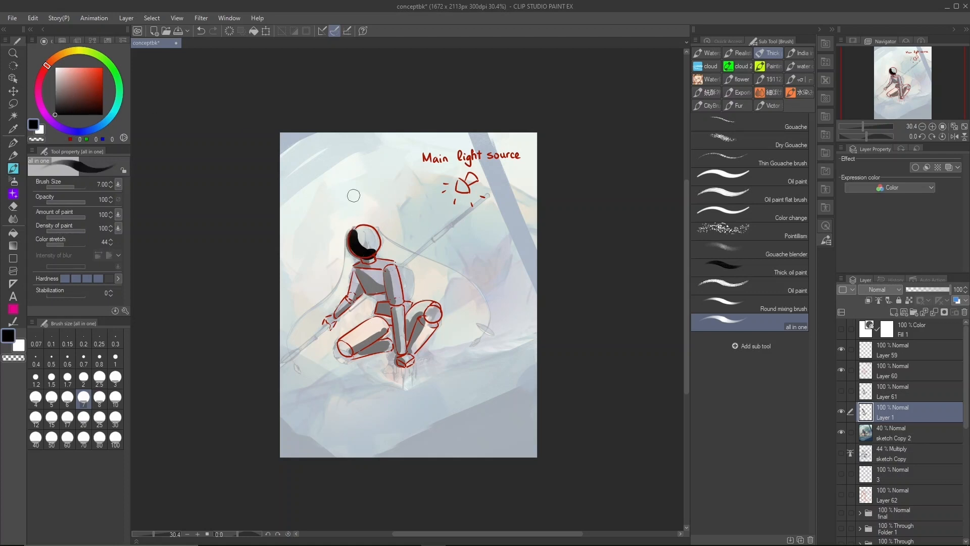
{"action": "key", "text": "ctrl+z"}
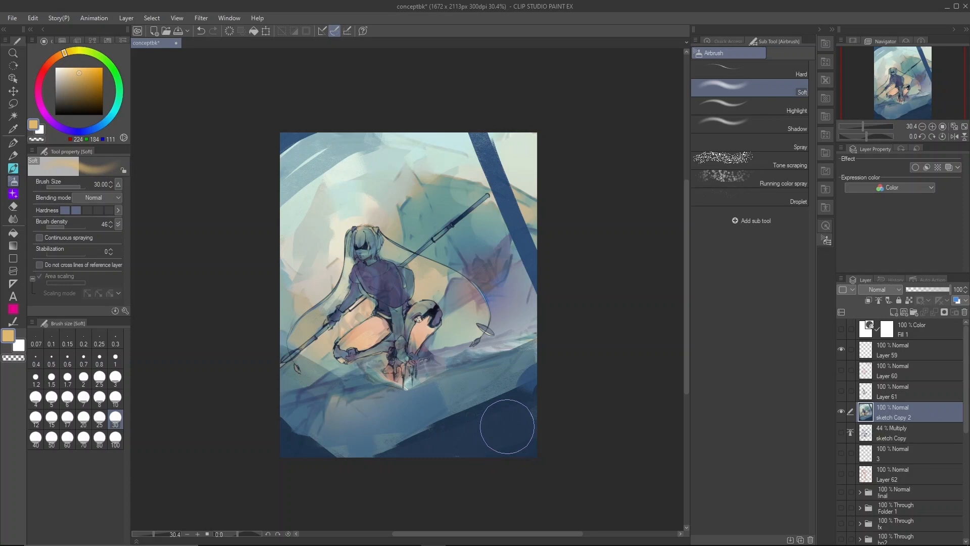
Step: Add a Hard light layer above sketch Copy 2 and airbrush soft tan light onto the character's head, shoulder and knee with brush sizes 10 and 15
{"action": "left_click", "coordinate": [894, 312]}
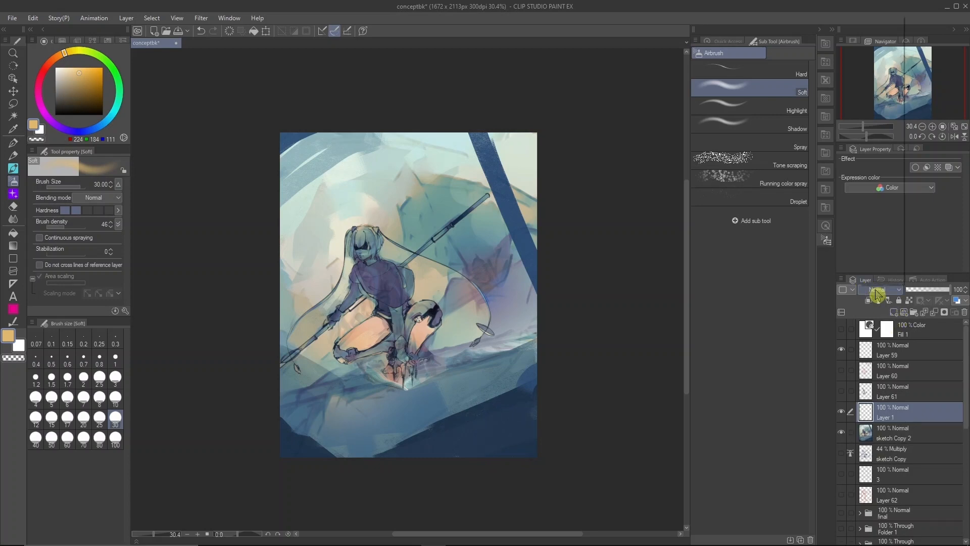
{"action": "left_click", "coordinate": [878, 291]}
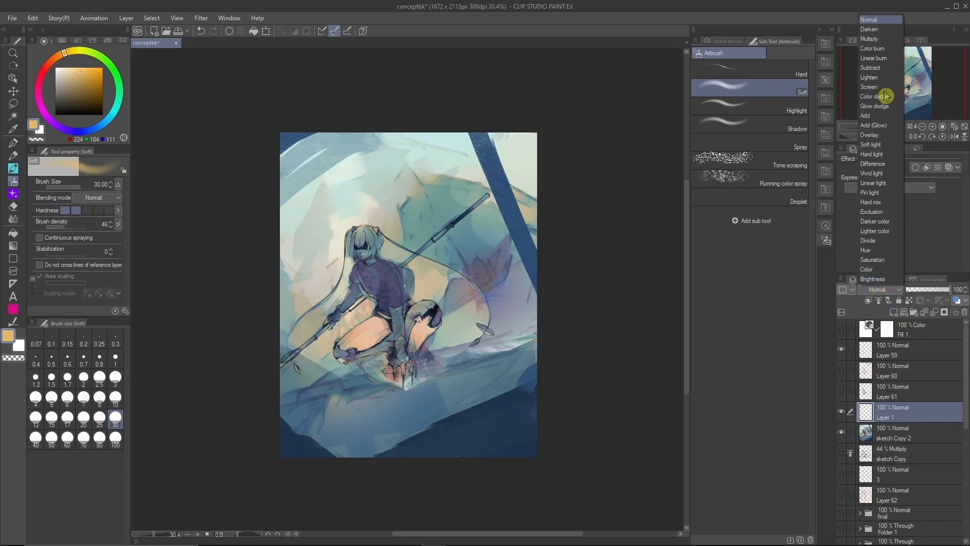
{"action": "left_click", "coordinate": [883, 154]}
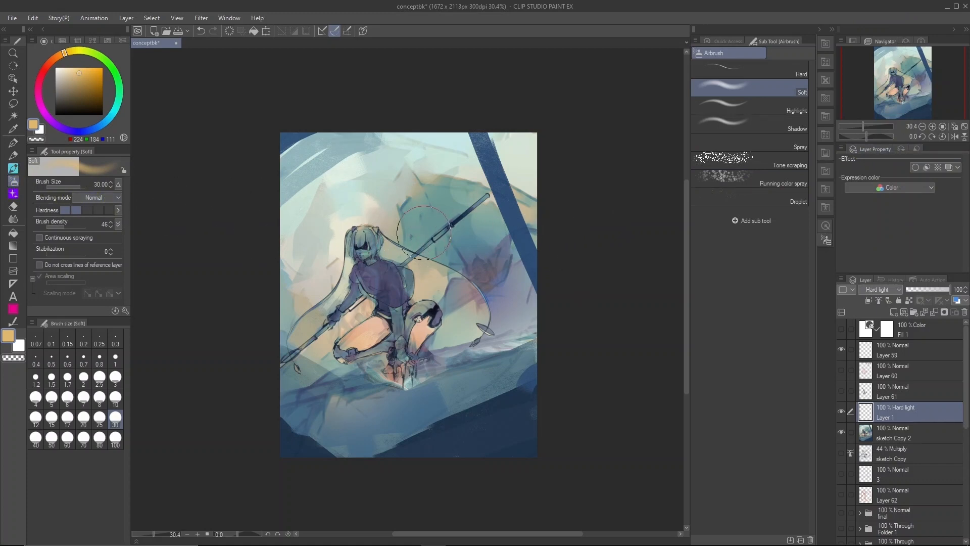
{"action": "mouse_move", "coordinate": [367, 234]}
{"action": "left_mouse_down"}
{"action": "mouse_move", "coordinate": [374, 228]}
{"action": "mouse_move", "coordinate": [362, 237]}
{"action": "mouse_move", "coordinate": [372, 243]}
{"action": "mouse_move", "coordinate": [364, 235]}
{"action": "left_mouse_up"}
{"action": "left_click", "coordinate": [116, 399]}
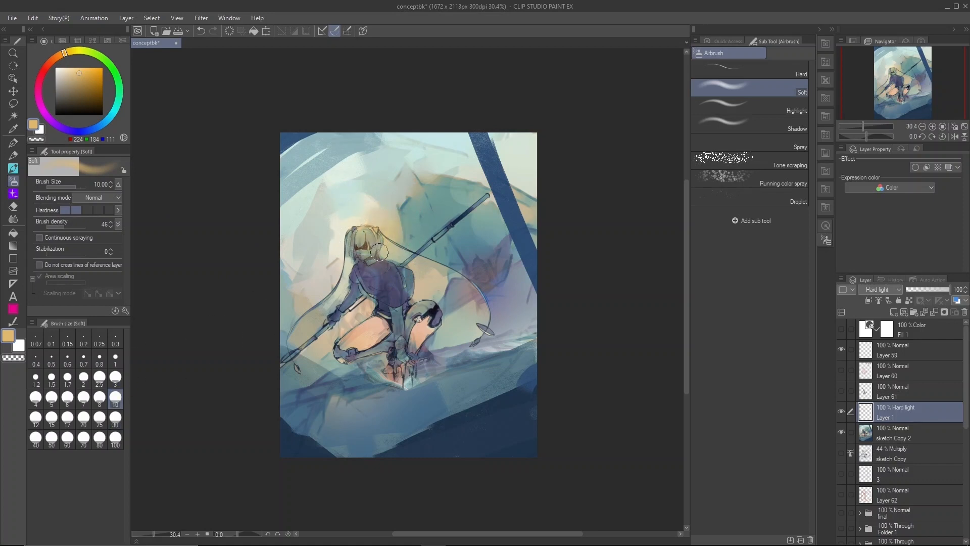
{"action": "left_click", "coordinate": [51, 418]}
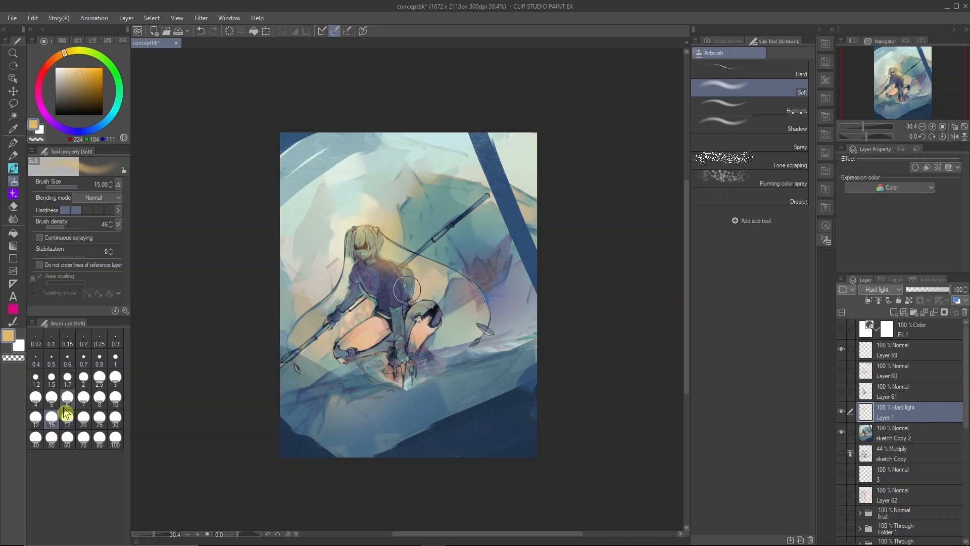
{"action": "left_click_drag", "start_coordinate": [412, 308], "coordinate": [439, 314]}
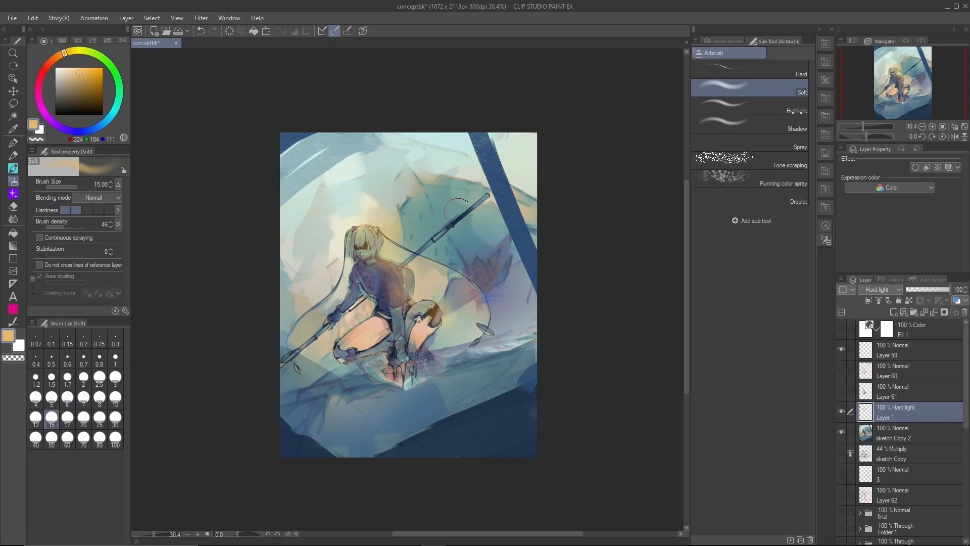
Step: Add a Multiply layer directly above sketch Copy 2 and airbrush the character's shadows in gray-green (116, 141, 137) and teal (162, 226, 216)
{"action": "left_click", "coordinate": [901, 434]}
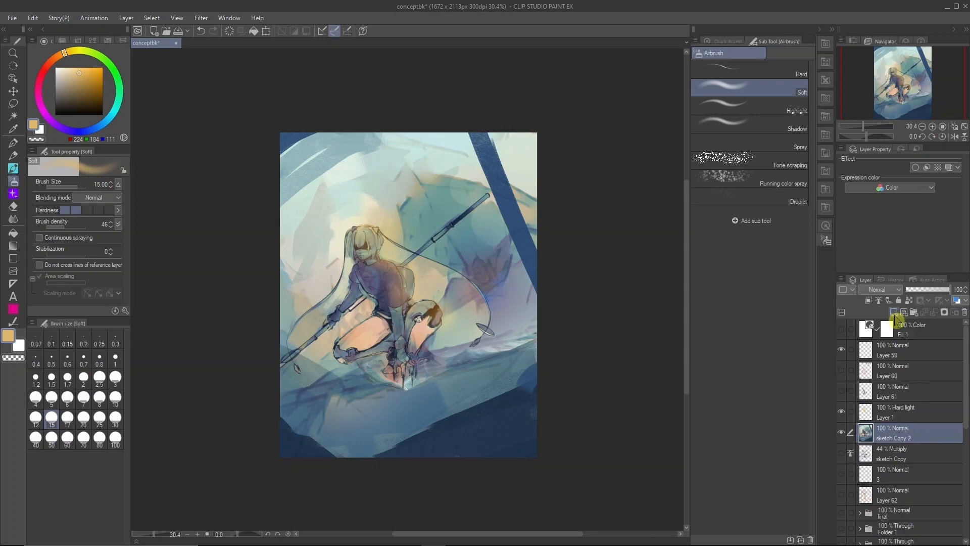
{"action": "left_click", "coordinate": [894, 313]}
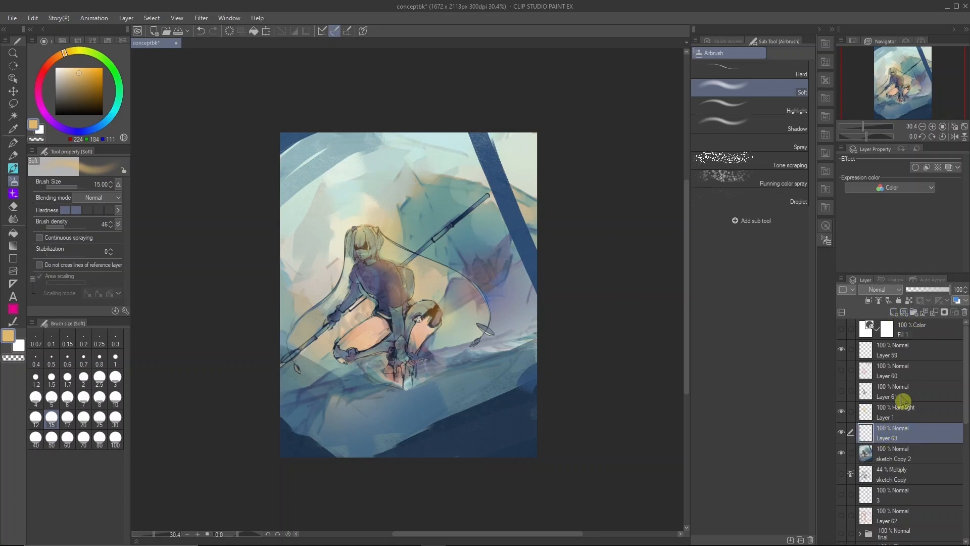
{"action": "left_click", "coordinate": [890, 290]}
{"action": "left_click", "coordinate": [884, 39]}
{"action": "right_click", "coordinate": [316, 372]}
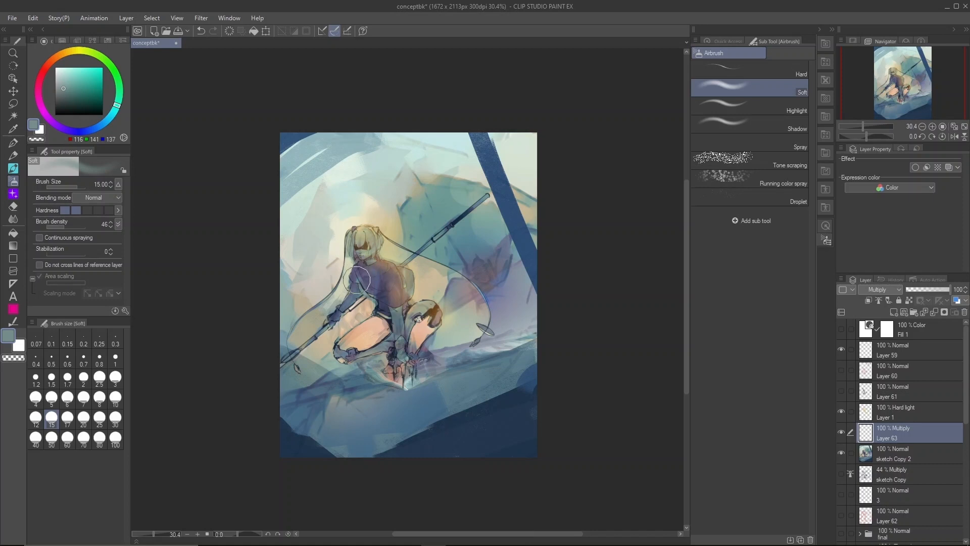
{"action": "mouse_move", "coordinate": [357, 284]}
{"action": "left_mouse_down"}
{"action": "mouse_move", "coordinate": [376, 311]}
{"action": "mouse_move", "coordinate": [364, 318]}
{"action": "mouse_move", "coordinate": [392, 330]}
{"action": "mouse_move", "coordinate": [364, 355]}
{"action": "mouse_move", "coordinate": [408, 322]}
{"action": "left_mouse_up"}
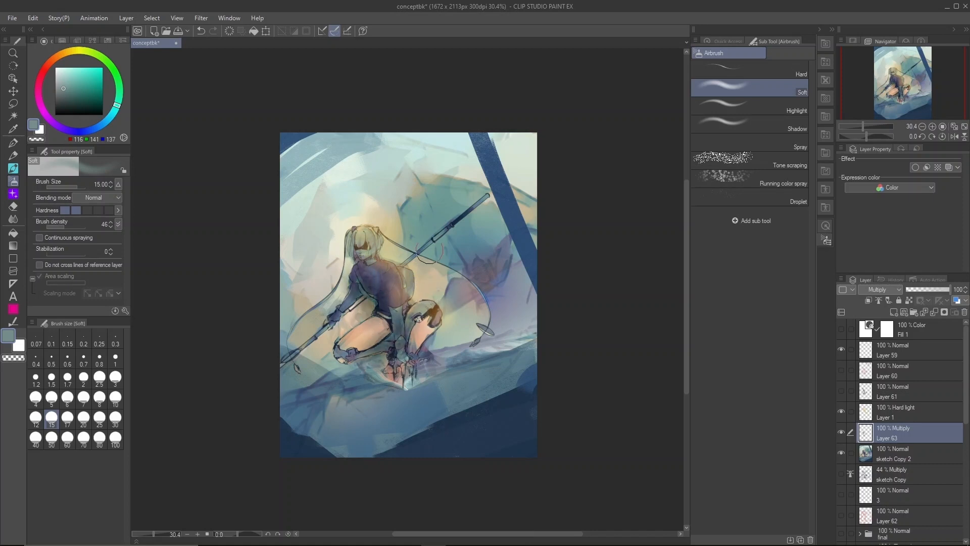
{"action": "left_click", "coordinate": [70, 71]}
{"action": "left_click_drag", "start_coordinate": [358, 276], "coordinate": [381, 303]}
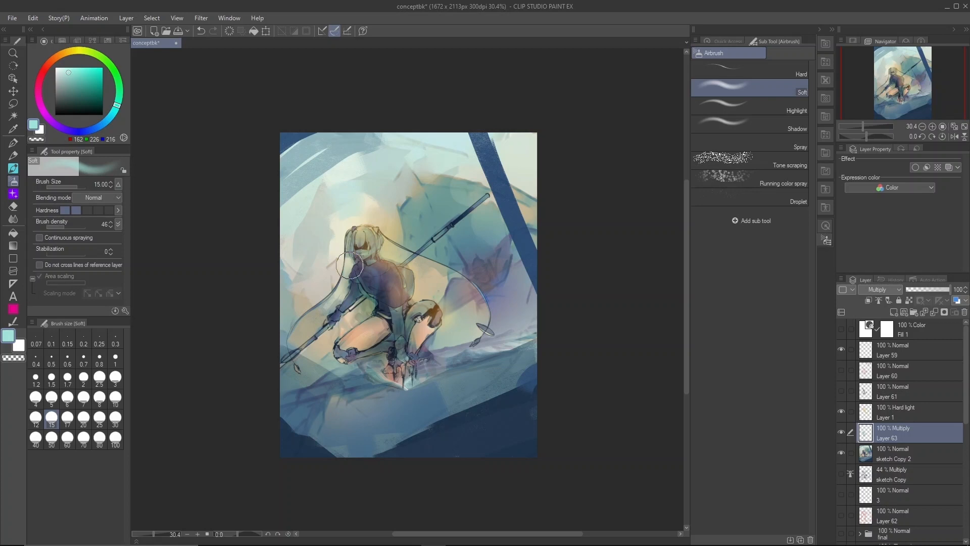
Step: Create a layer folder above Layer 1 and move the Hard light and Multiply layers into it
{"action": "left_click", "coordinate": [894, 412]}
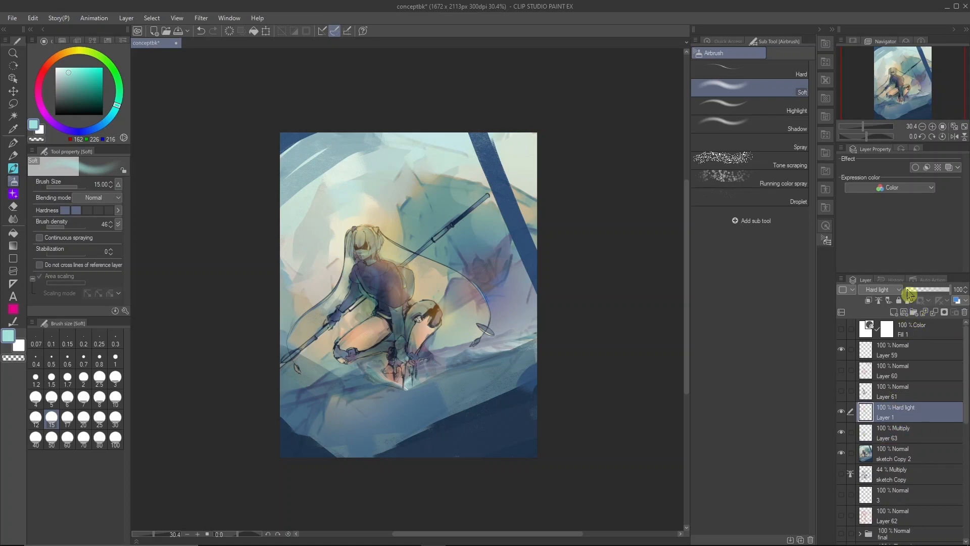
{"action": "left_click", "coordinate": [914, 313]}
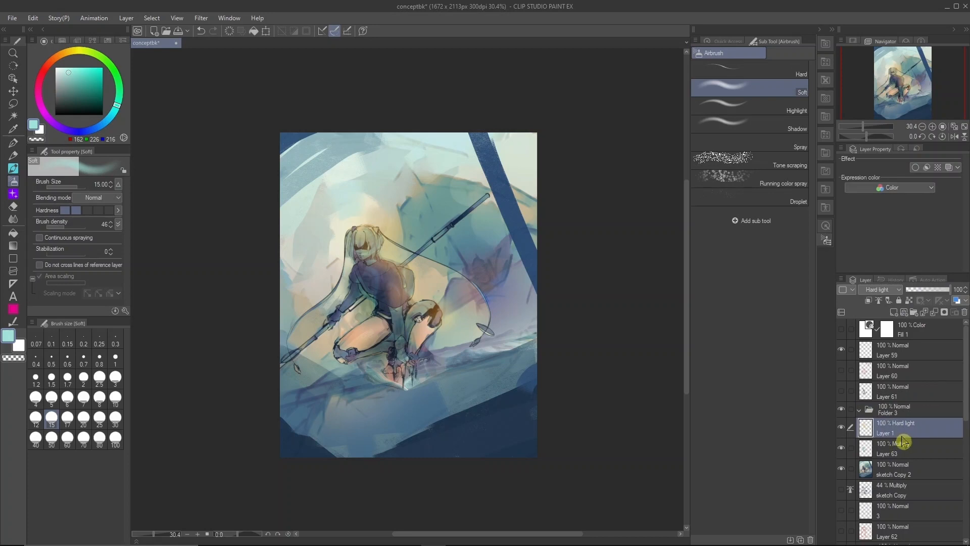
{"action": "left_click", "coordinate": [902, 447], "text": "ctrl"}
{"action": "left_click_drag", "start_coordinate": [900, 427], "coordinate": [908, 410]}
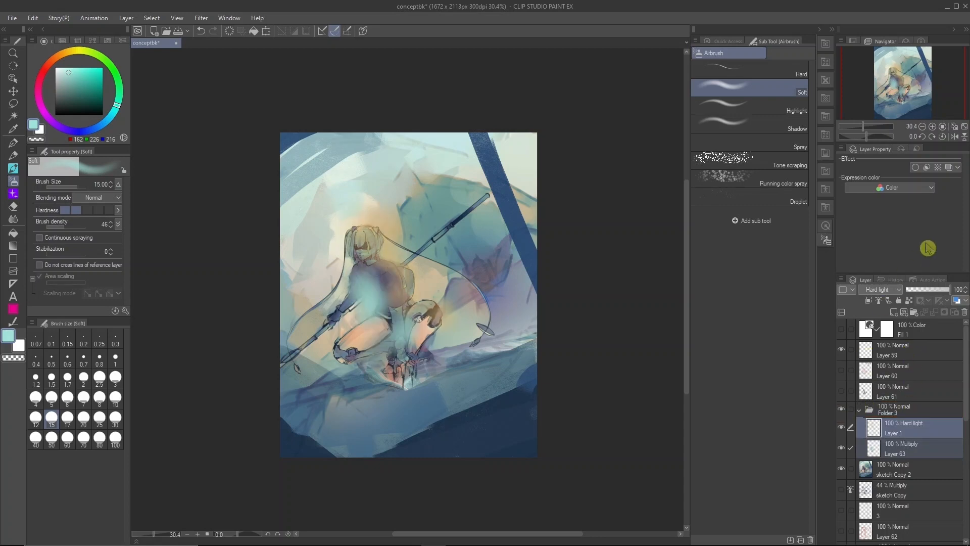
Step: Set the blending mode of the folder holding the light and shadow layers to Through
{"action": "left_click_drag", "start_coordinate": [424, 303], "coordinate": [430, 318]}
{"action": "left_click", "coordinate": [898, 412]}
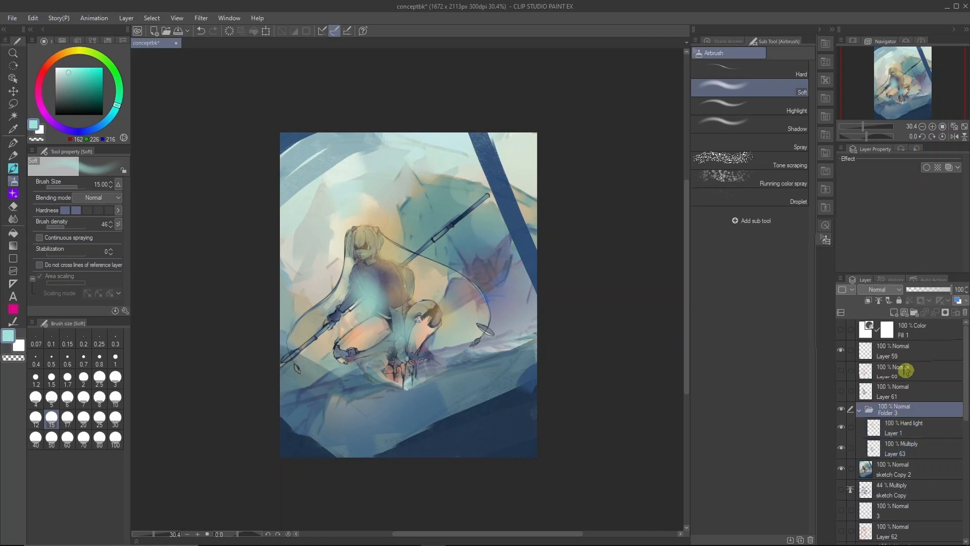
{"action": "left_click", "coordinate": [893, 290]}
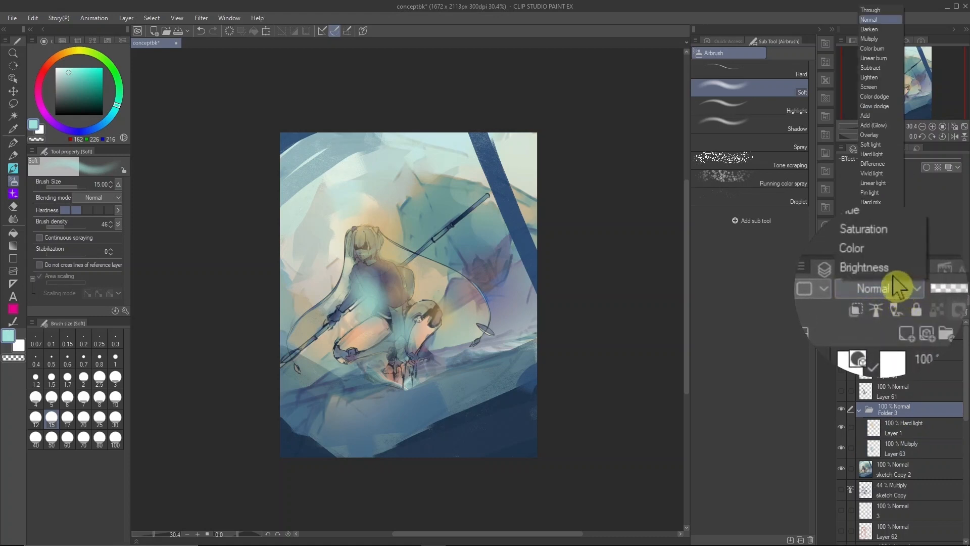
{"action": "left_click", "coordinate": [881, 10]}
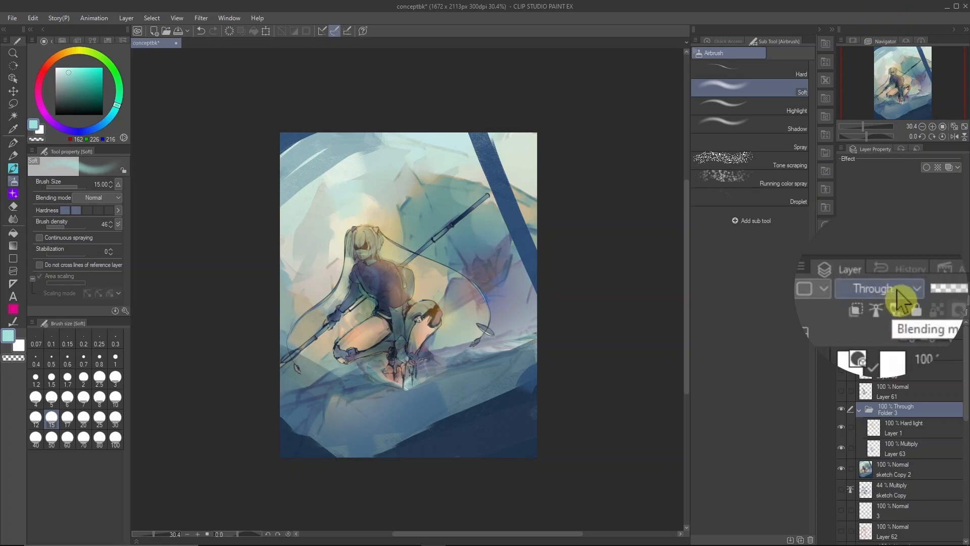
{"action": "left_click", "coordinate": [902, 427]}
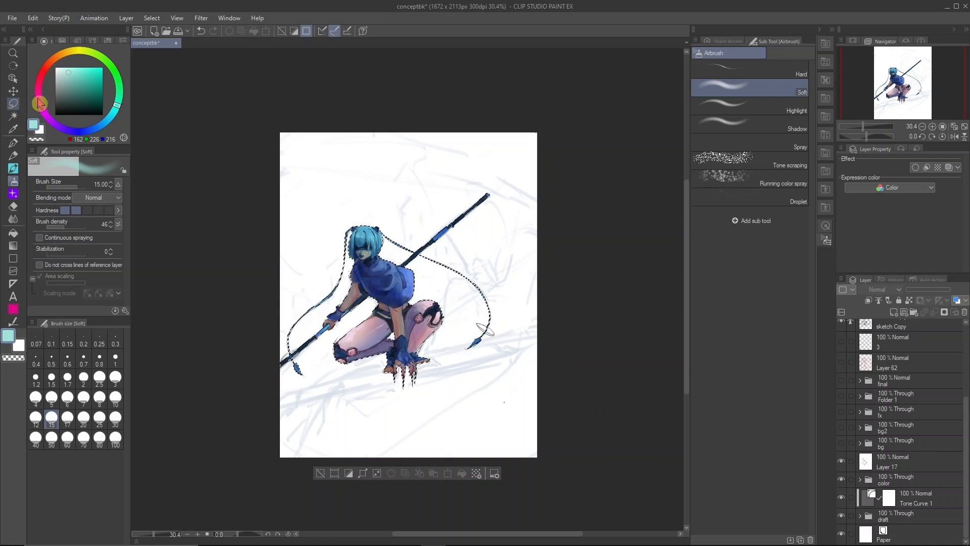
Step: Convert the selection around the character to a selection layer and toggle that layer's visibility, leaving it hidden
{"action": "left_click", "coordinate": [14, 104]}
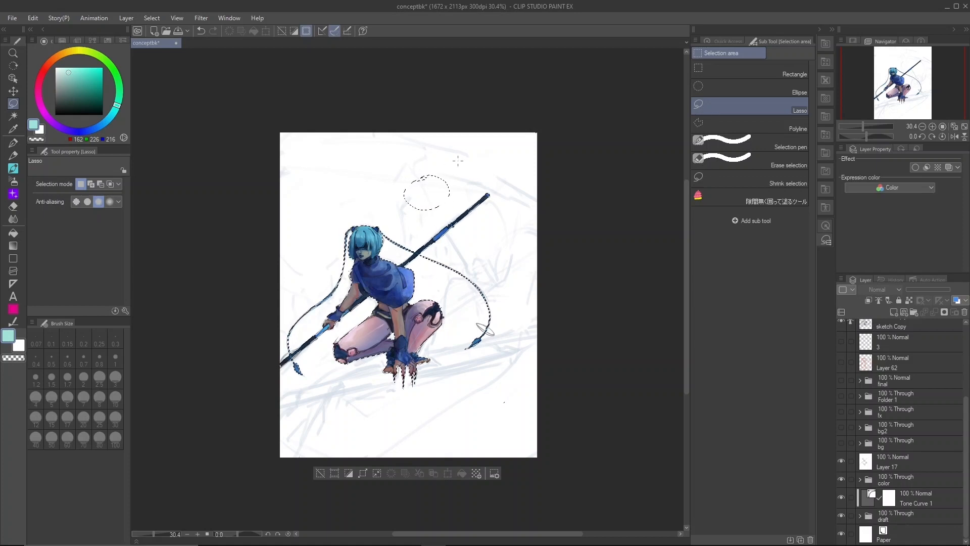
{"action": "left_click_drag", "start_coordinate": [411, 165], "coordinate": [410, 163]}
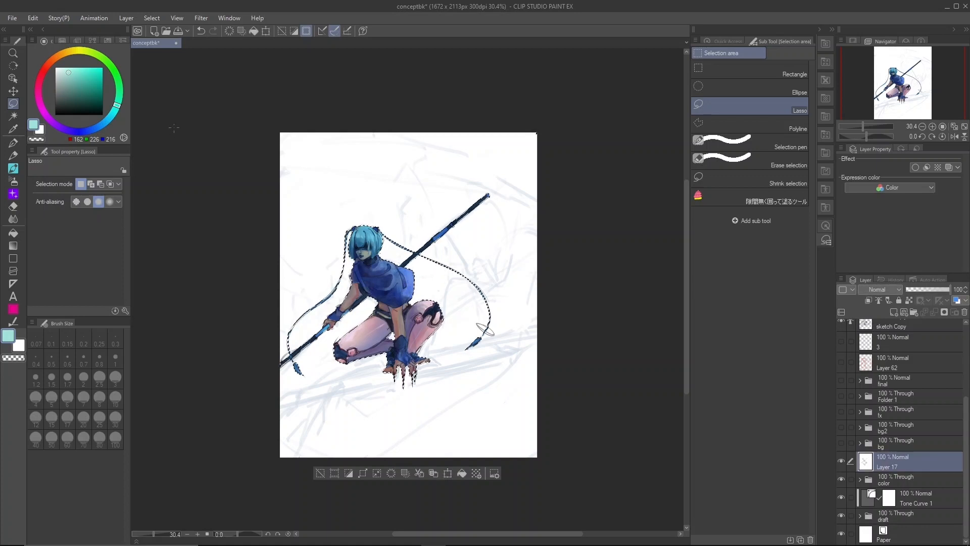
{"action": "left_click", "coordinate": [158, 21]}
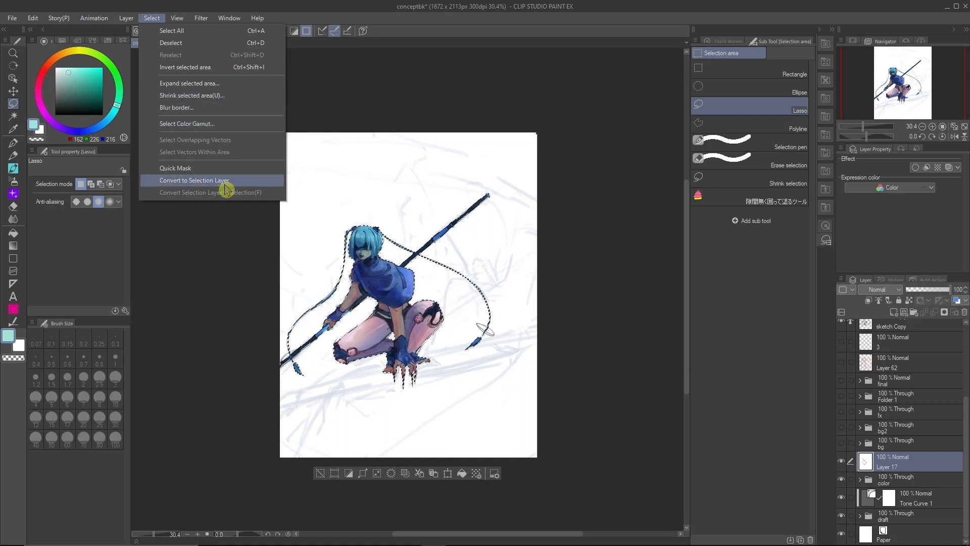
{"action": "left_click", "coordinate": [247, 187]}
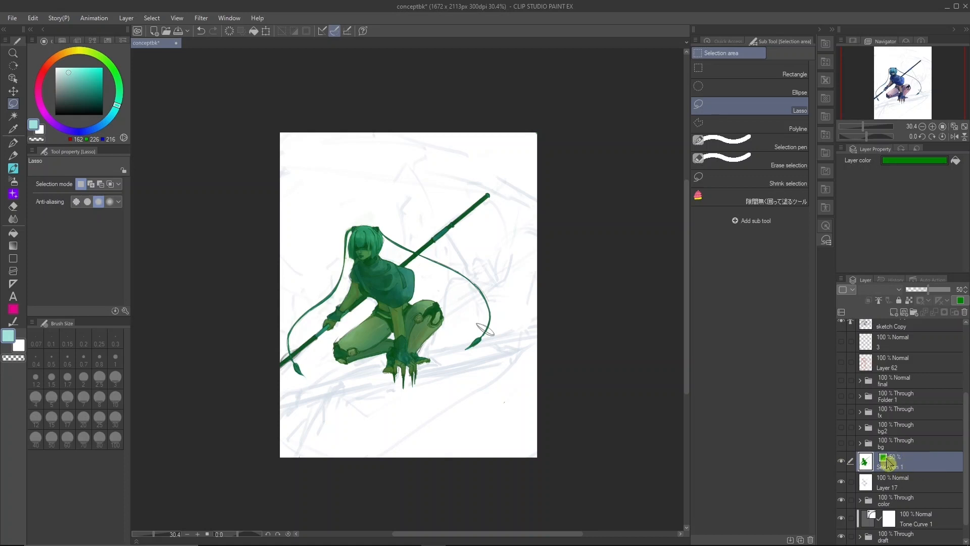
{"action": "left_click", "coordinate": [842, 466]}
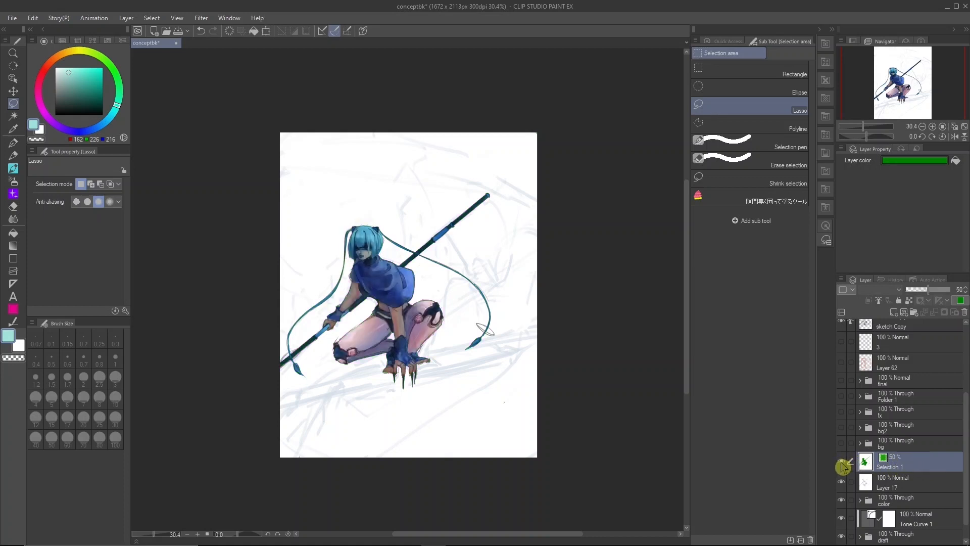
{"action": "left_click", "coordinate": [842, 466]}
{"action": "left_click", "coordinate": [842, 466]}
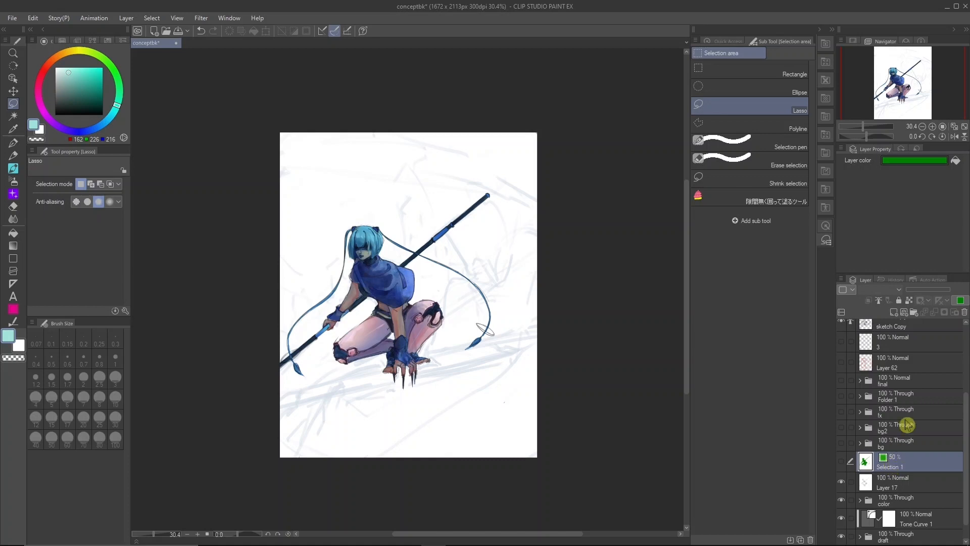
Step: Create a selection from the hidden Selection 1 layer
{"action": "right_click", "coordinate": [895, 464]}
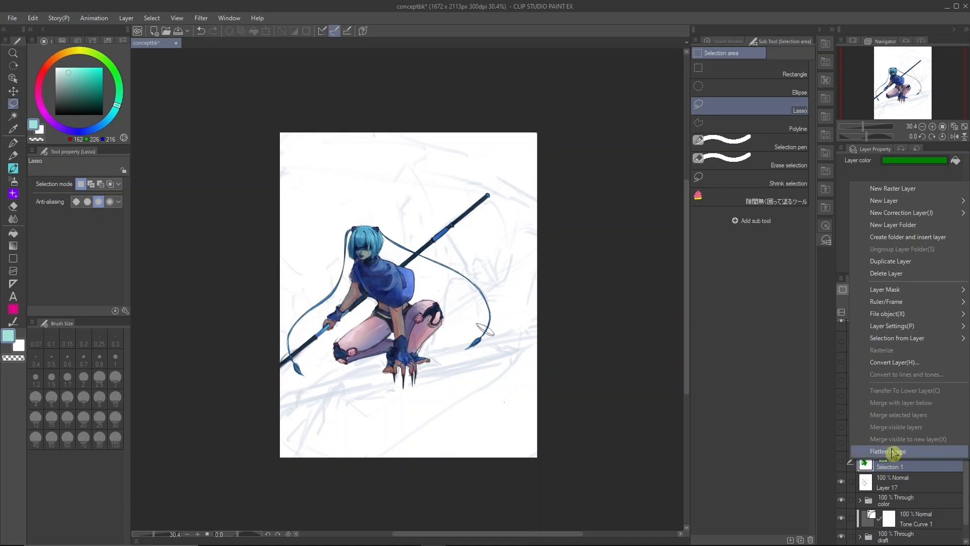
{"action": "mouse_move", "coordinate": [920, 340]}
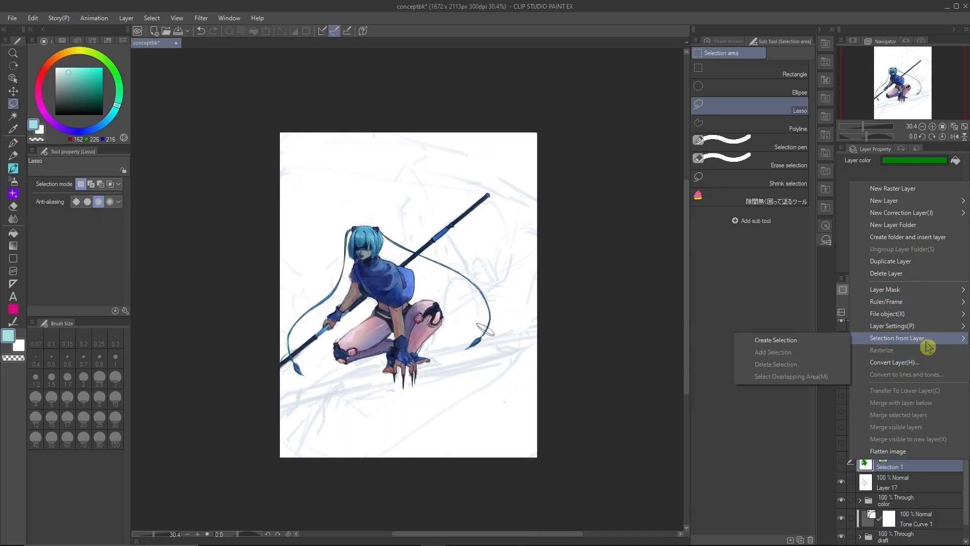
{"action": "left_click", "coordinate": [831, 347]}
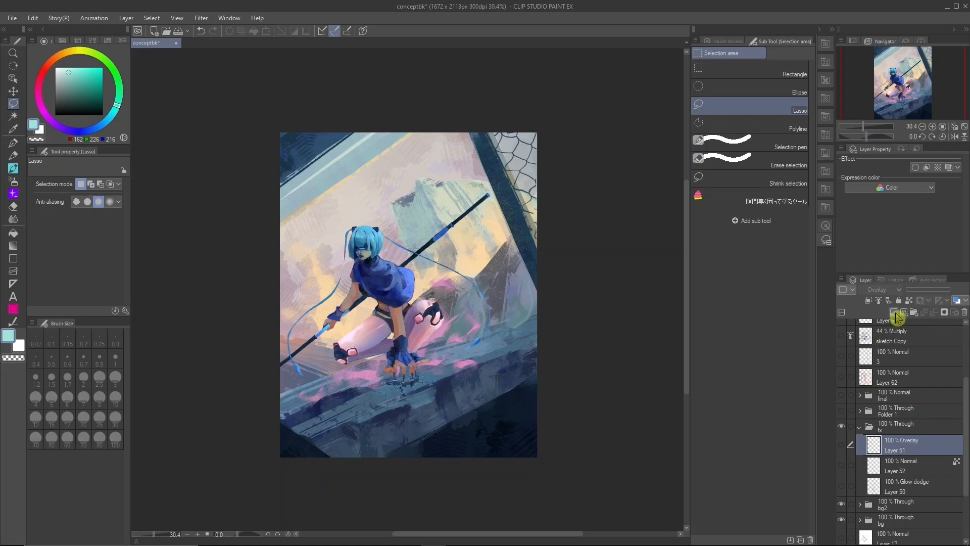
Step: Add a raster layer above Layer 51 in the fx folder and set its blending mode to Glow dodge
{"action": "left_click", "coordinate": [894, 311]}
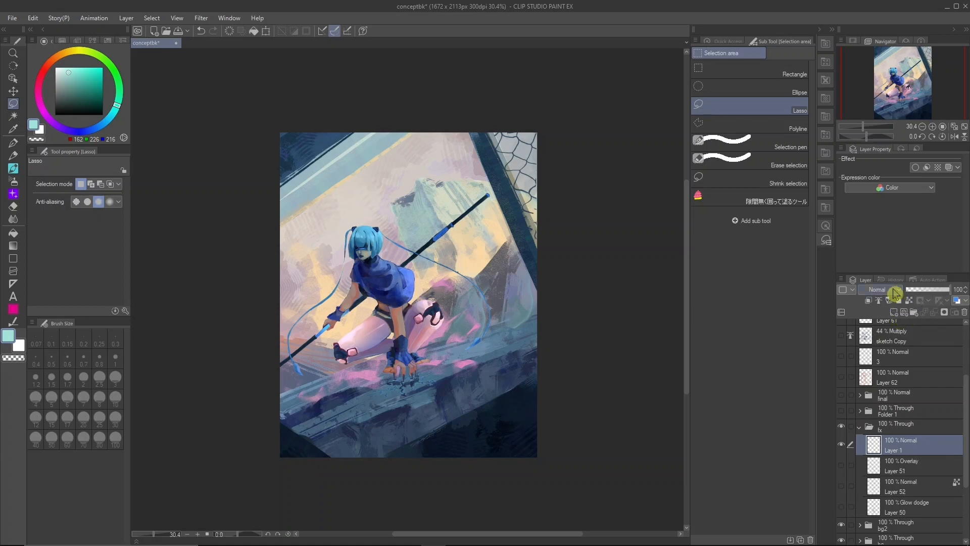
{"action": "left_click", "coordinate": [895, 291]}
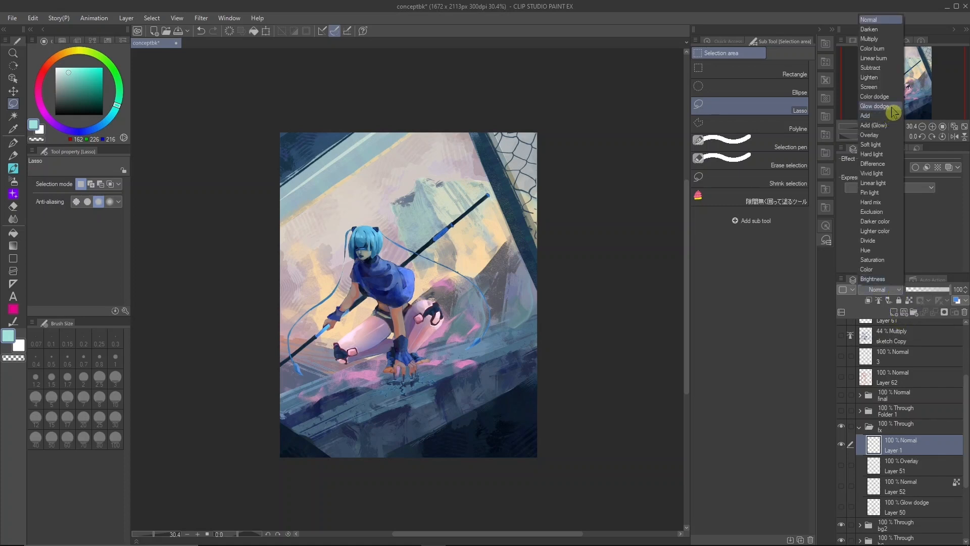
{"action": "left_click", "coordinate": [876, 106]}
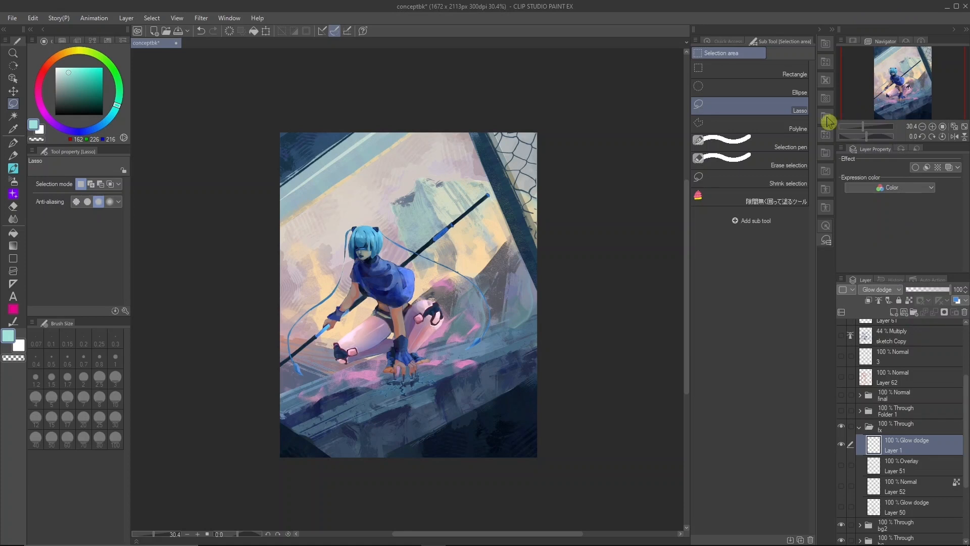
Step: Airbrush a light blue (93, 193, 238) glow over the character's hair with the Soft airbrush at size 25 and density 24, redoing the first stroke
{"action": "left_click", "coordinate": [14, 185]}
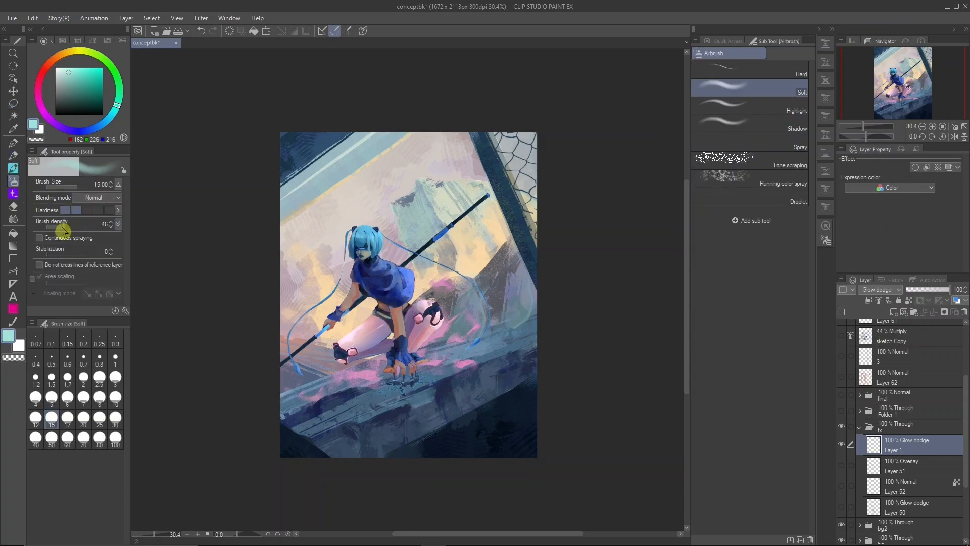
{"action": "left_click", "coordinate": [100, 417]}
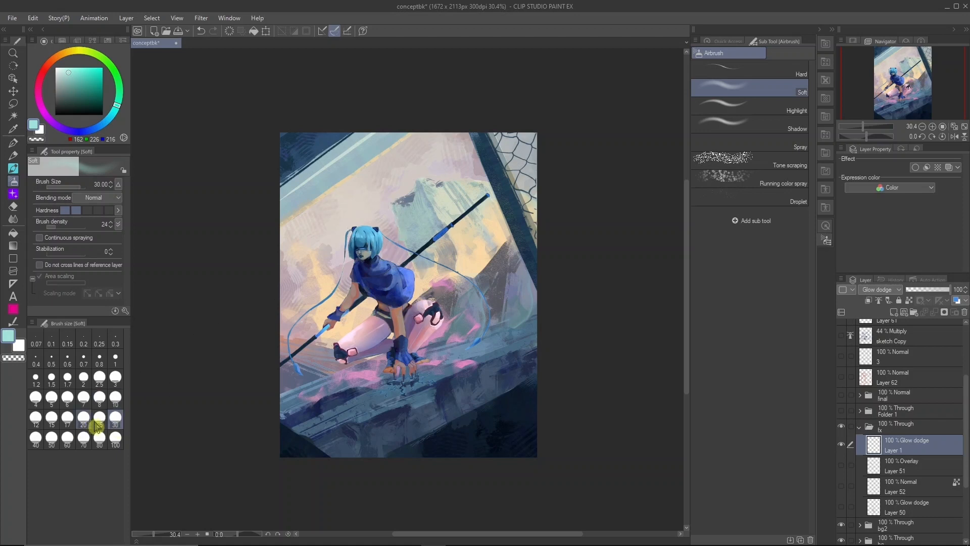
{"action": "right_click", "coordinate": [367, 230]}
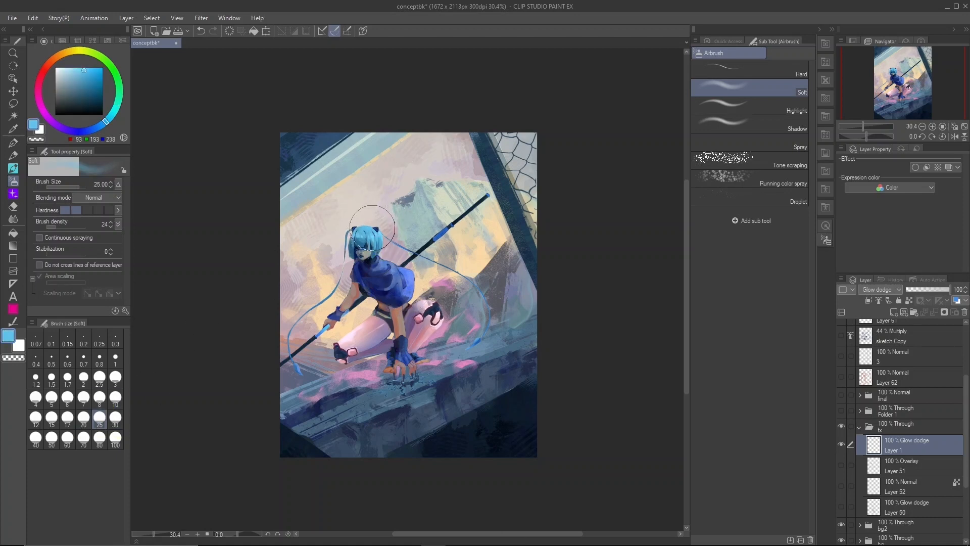
{"action": "mouse_move", "coordinate": [367, 227]}
{"action": "left_mouse_down"}
{"action": "mouse_move", "coordinate": [381, 242]}
{"action": "mouse_move", "coordinate": [372, 216]}
{"action": "left_mouse_up"}
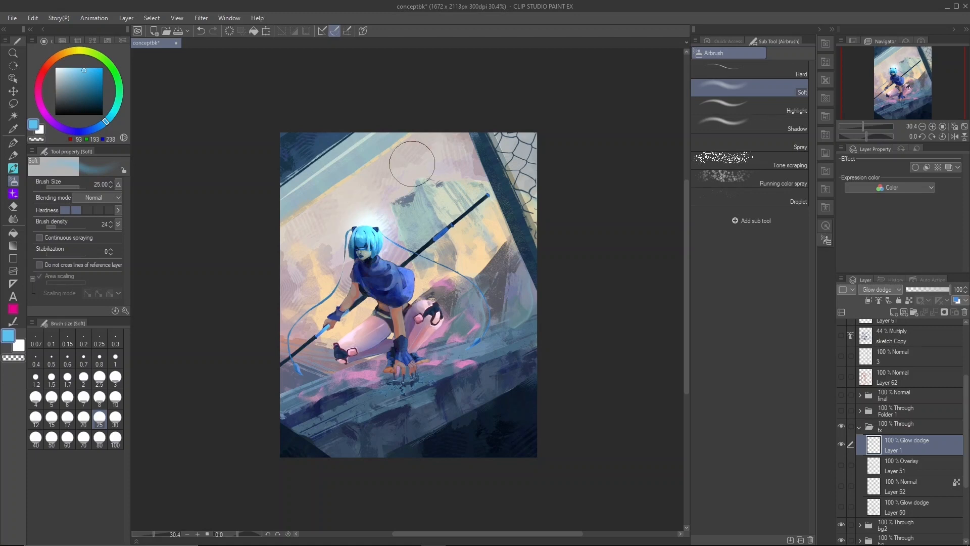
{"action": "key", "text": "ctrl+z"}
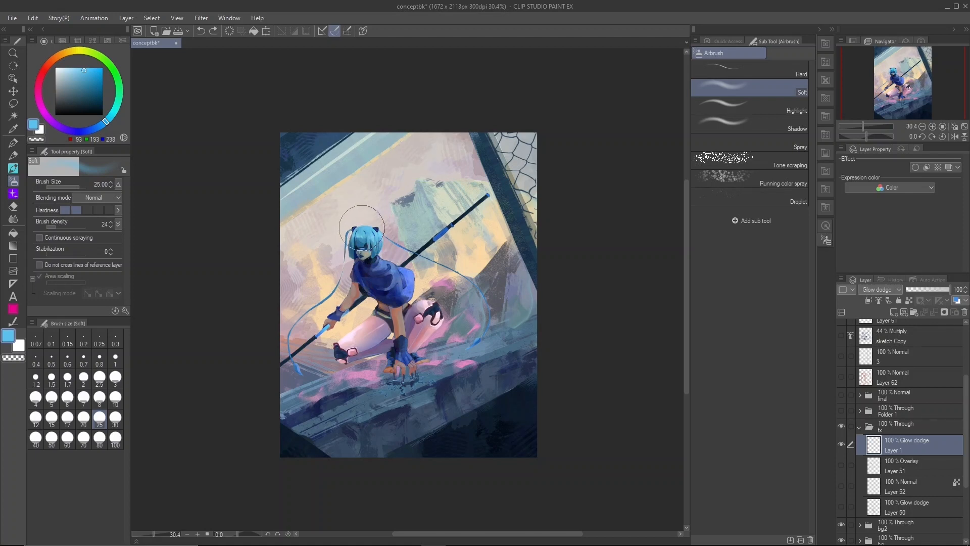
{"action": "left_click_drag", "start_coordinate": [361, 228], "coordinate": [378, 247]}
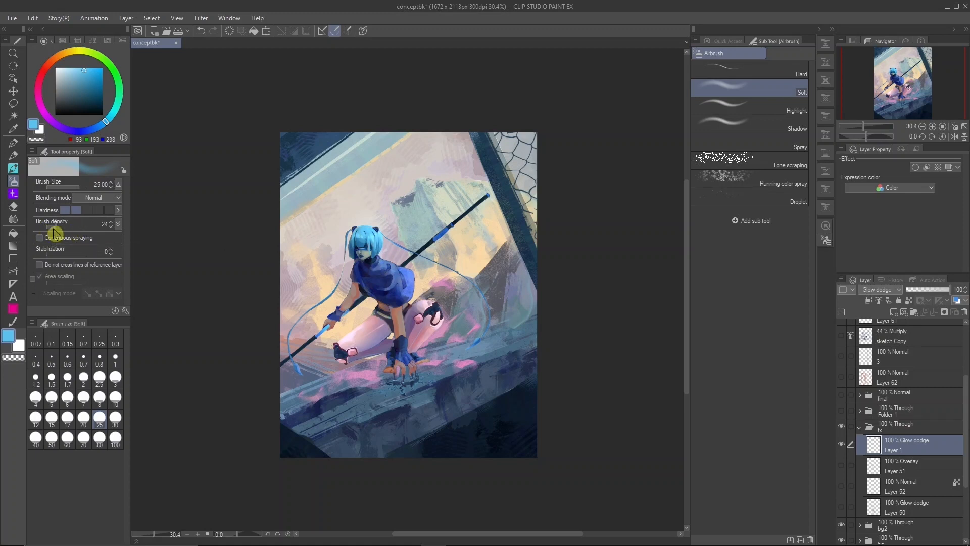
Step: Lower the brush density to 14 and airbrush glow on the top in blue (100, 136, 243), the legs in pale pink, and the arm in brown
{"action": "mouse_move", "coordinate": [53, 231]}
{"action": "left_mouse_down"}
{"action": "mouse_move", "coordinate": [95, 245]}
{"action": "mouse_move", "coordinate": [53, 231]}
{"action": "mouse_move", "coordinate": [61, 234]}
{"action": "left_mouse_up"}
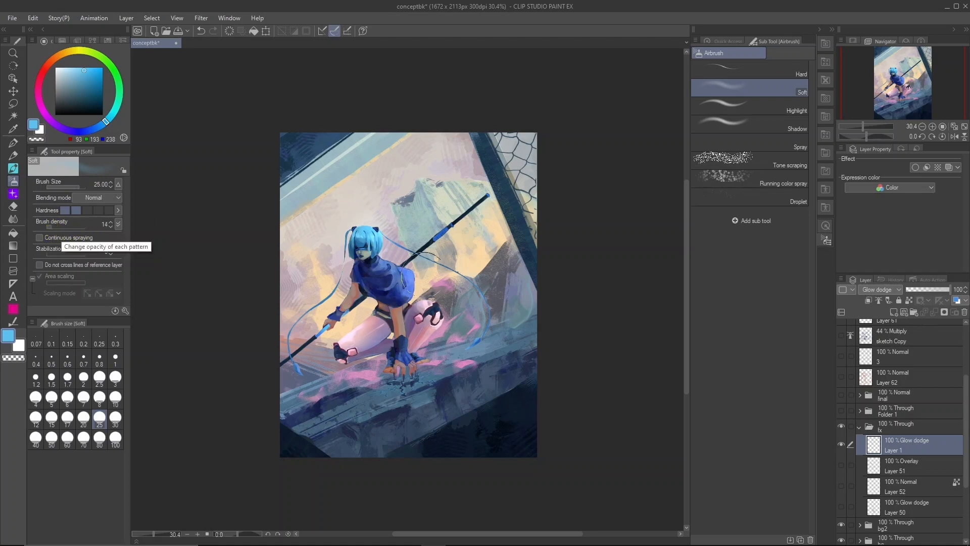
{"action": "right_click", "coordinate": [409, 277]}
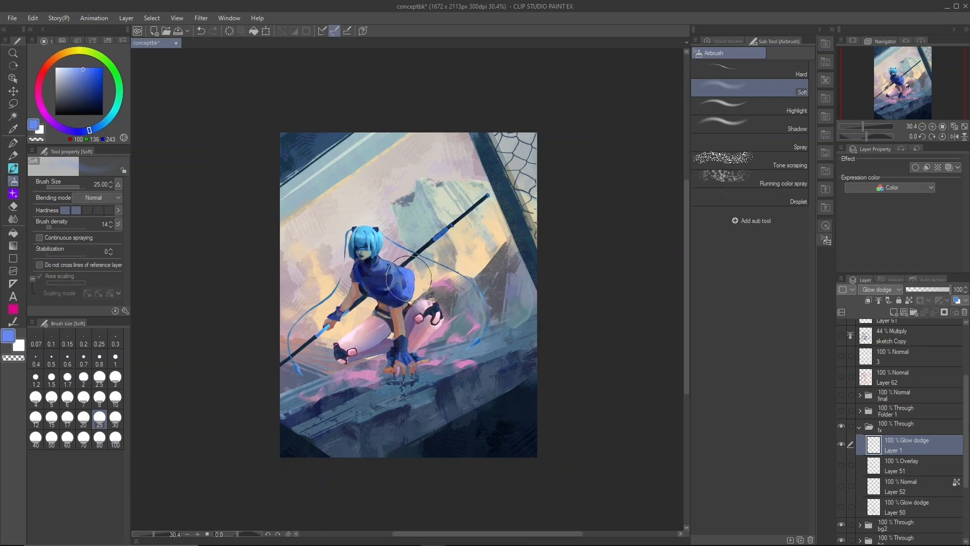
{"action": "mouse_move", "coordinate": [387, 276]}
{"action": "left_mouse_down"}
{"action": "mouse_move", "coordinate": [425, 290]}
{"action": "mouse_move", "coordinate": [405, 292]}
{"action": "mouse_move", "coordinate": [387, 269]}
{"action": "mouse_move", "coordinate": [415, 281]}
{"action": "left_mouse_up"}
{"action": "right_click", "coordinate": [431, 306]}
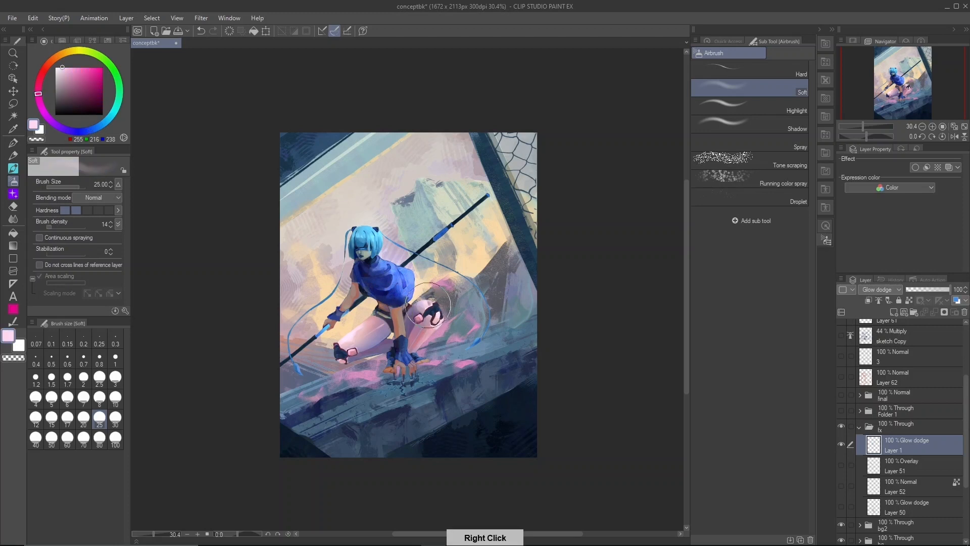
{"action": "right_click", "coordinate": [352, 335]}
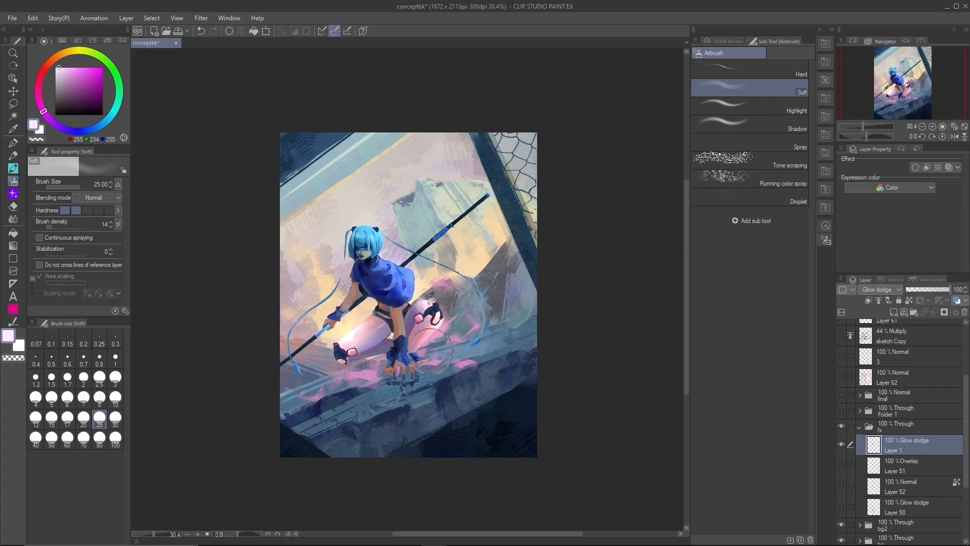
{"action": "right_click", "coordinate": [398, 318]}
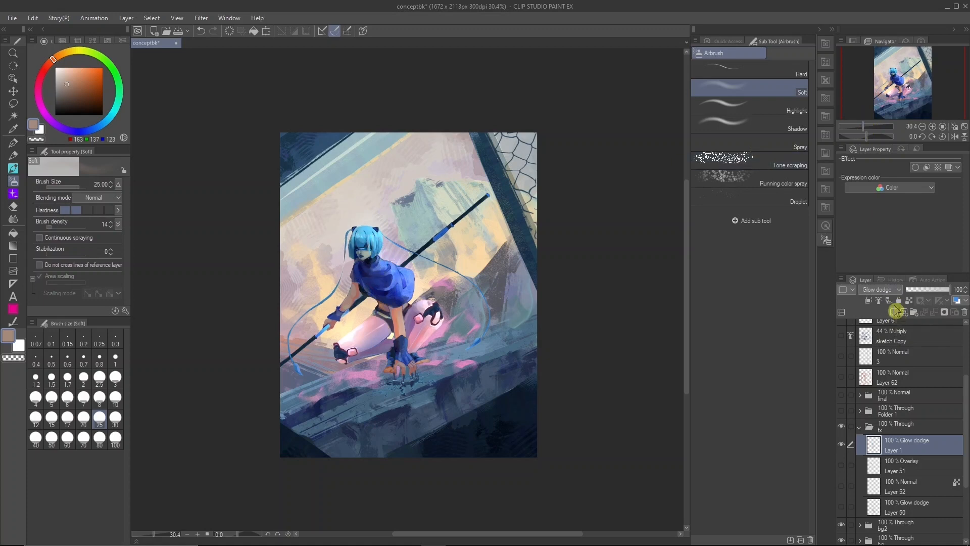
Step: Add another raster layer above the new Glow dodge layer and set its blending mode to Overlay
{"action": "left_click", "coordinate": [894, 314]}
{"action": "left_click", "coordinate": [896, 292]}
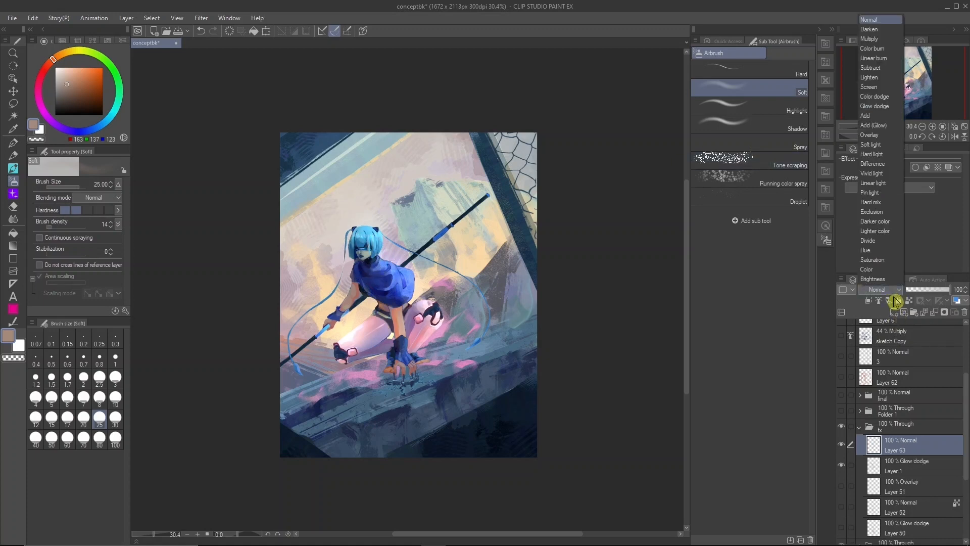
{"action": "left_click", "coordinate": [885, 135]}
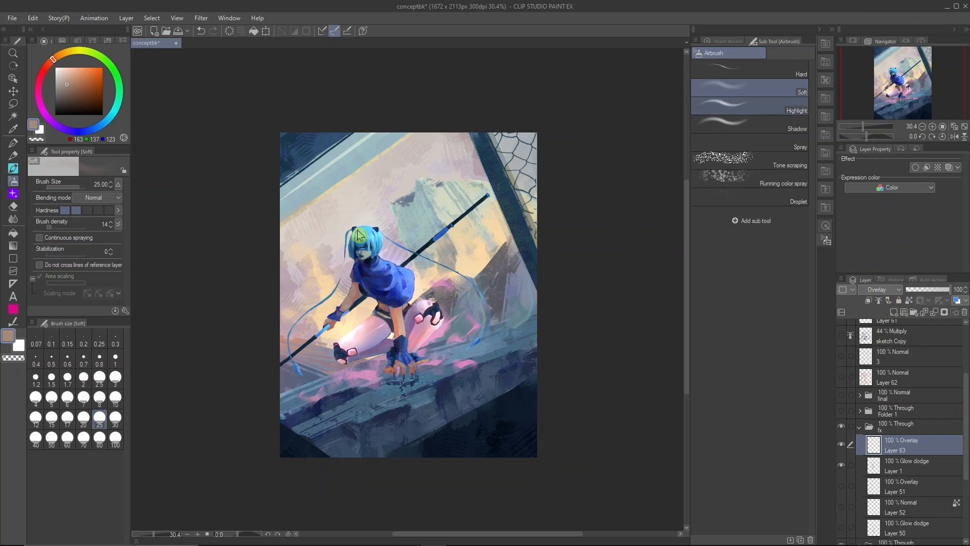
Step: Airbrush warm orange (226, 154, 126) over the character's face on the Overlay layer with brush size 10
{"action": "right_click", "coordinate": [366, 268]}
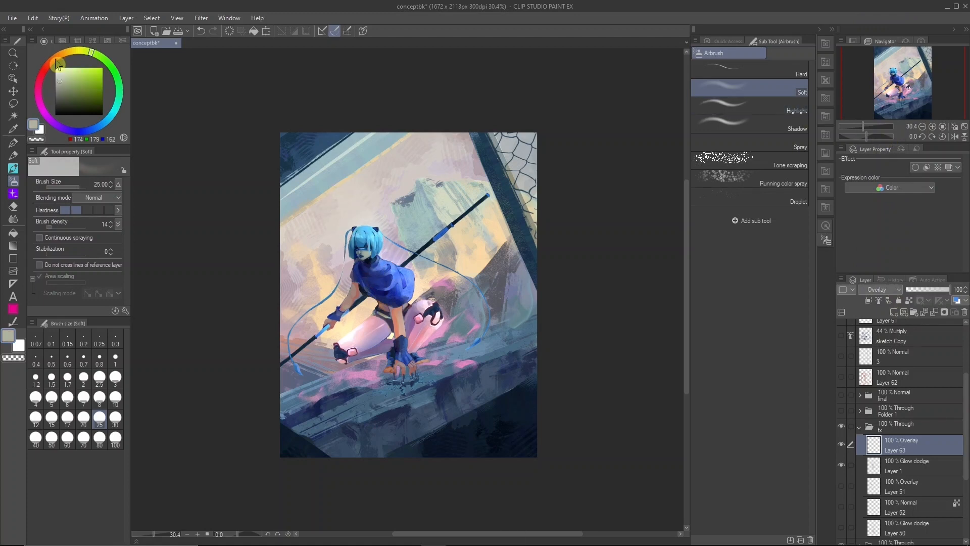
{"action": "left_click_drag", "start_coordinate": [56, 58], "coordinate": [76, 72]}
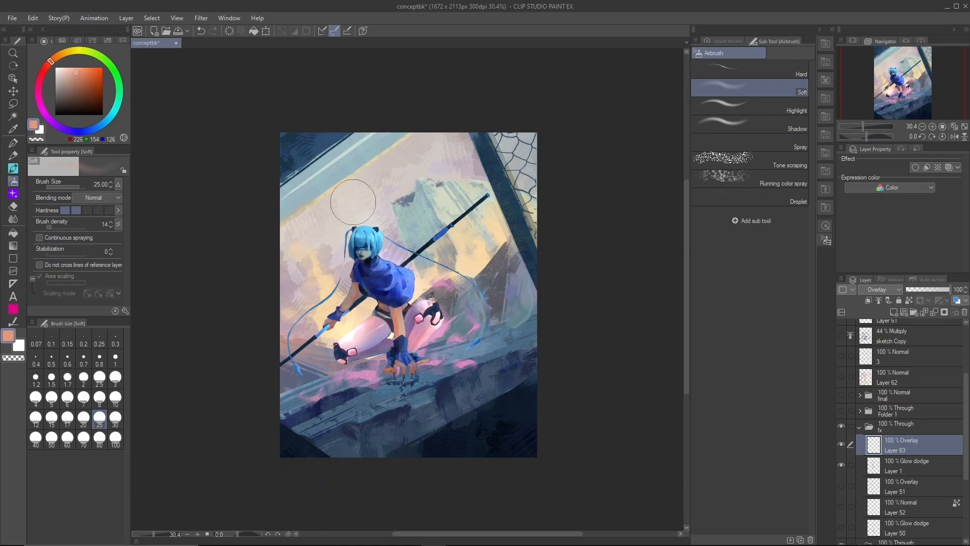
{"action": "left_click", "coordinate": [115, 397]}
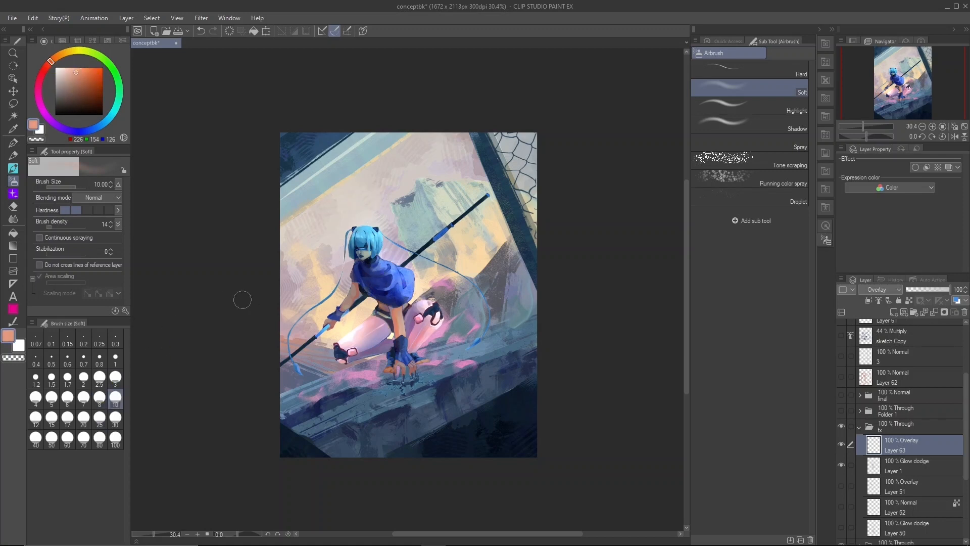
{"action": "left_click_drag", "start_coordinate": [363, 255], "coordinate": [363, 253]}
Step: Toggle the visibility of the new Overlay layer to compare the face with and without the warm tint
{"action": "left_click", "coordinate": [842, 447]}
{"action": "left_click", "coordinate": [841, 445]}
{"action": "left_click", "coordinate": [842, 446]}
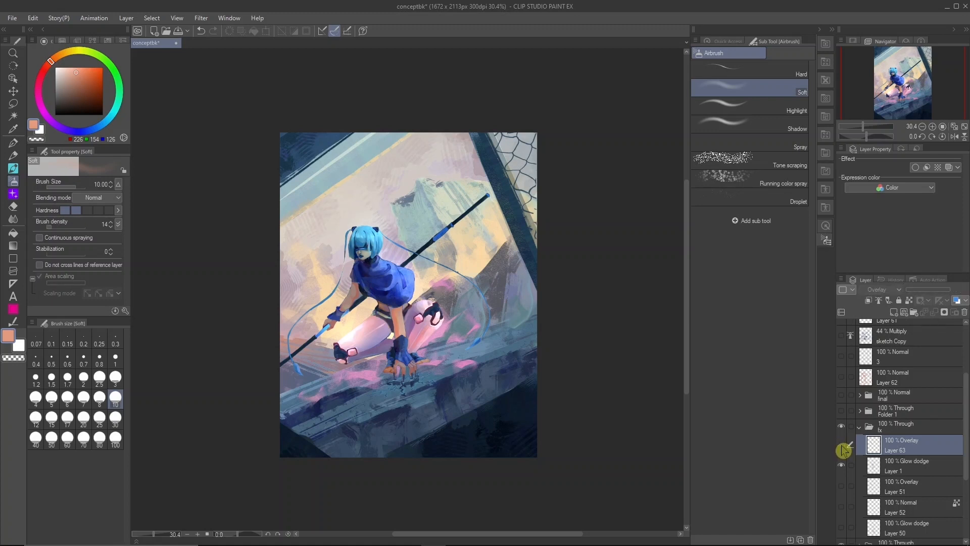
{"action": "left_click", "coordinate": [842, 446]}
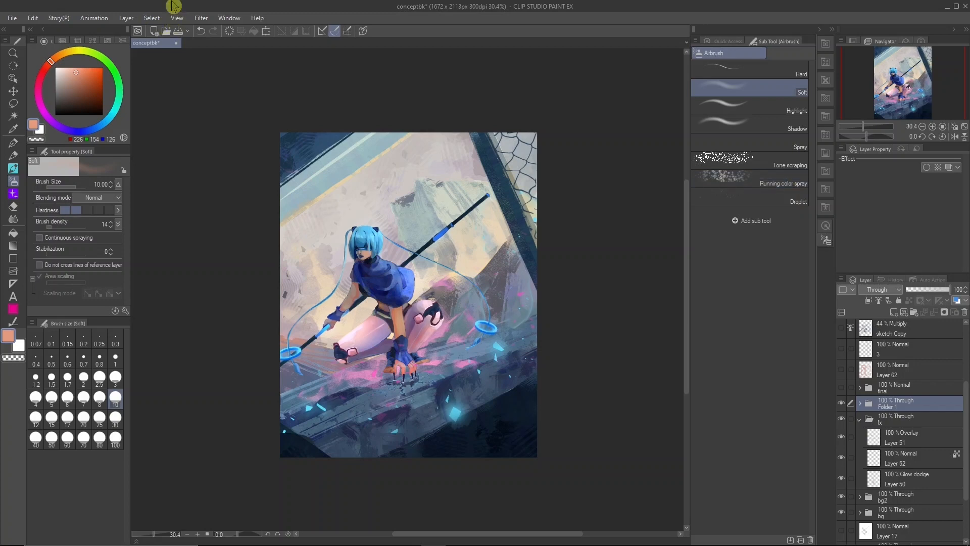
Step: Add a Color balance correction layer above Folder 1 with half-tone levels of -17 toward cyan and -34 toward magenta
{"action": "left_click", "coordinate": [127, 17]}
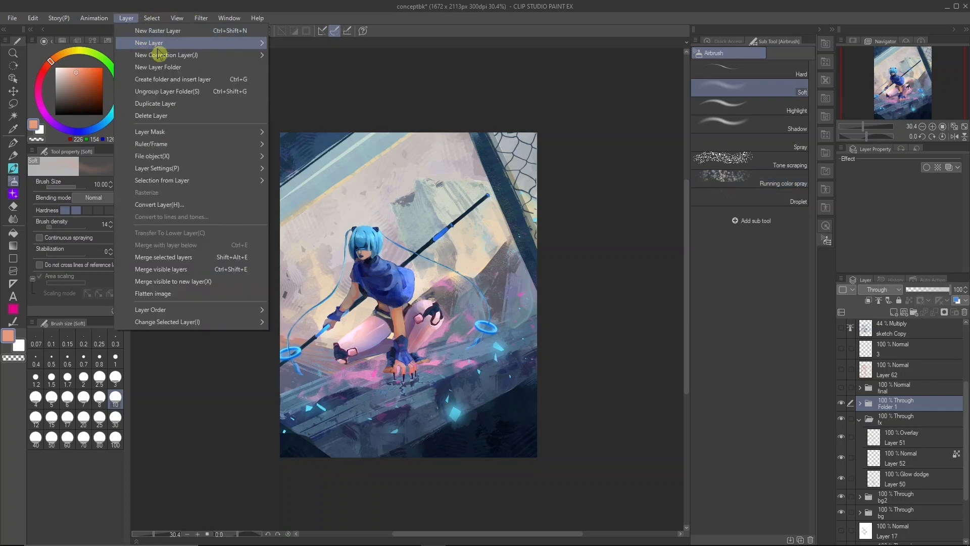
{"action": "mouse_move", "coordinate": [261, 59]}
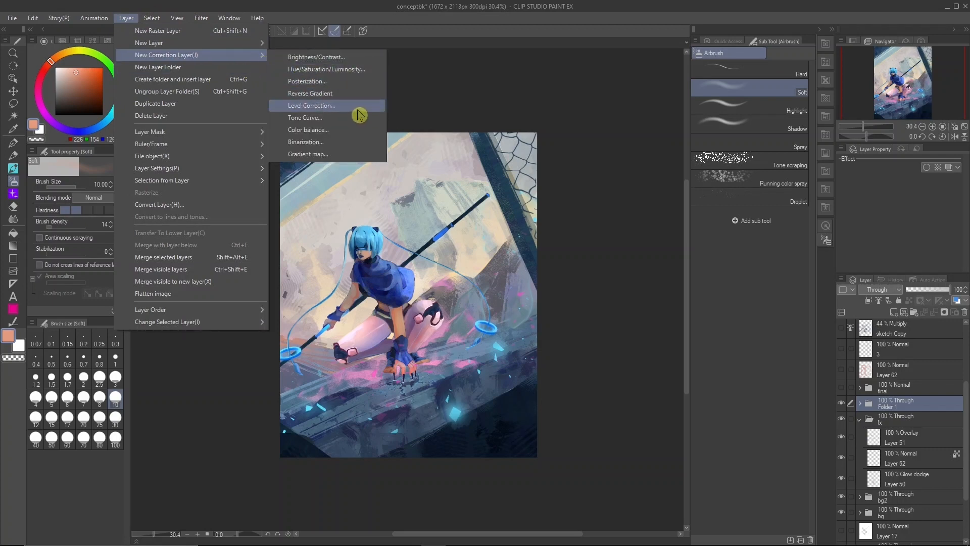
{"action": "left_click", "coordinate": [375, 134]}
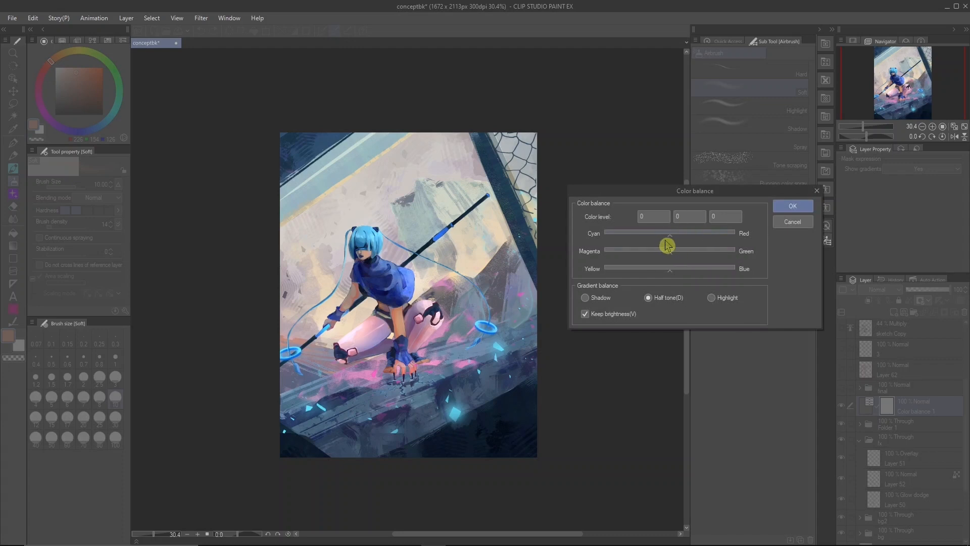
{"action": "mouse_move", "coordinate": [665, 240]}
{"action": "left_mouse_down"}
{"action": "mouse_move", "coordinate": [641, 261]}
{"action": "mouse_move", "coordinate": [649, 250]}
{"action": "left_mouse_up"}
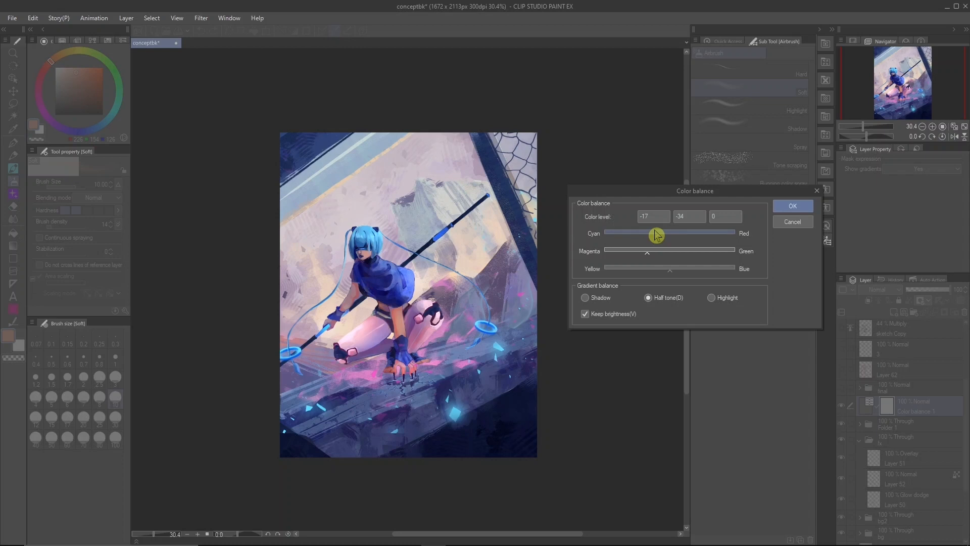
{"action": "left_click", "coordinate": [793, 207]}
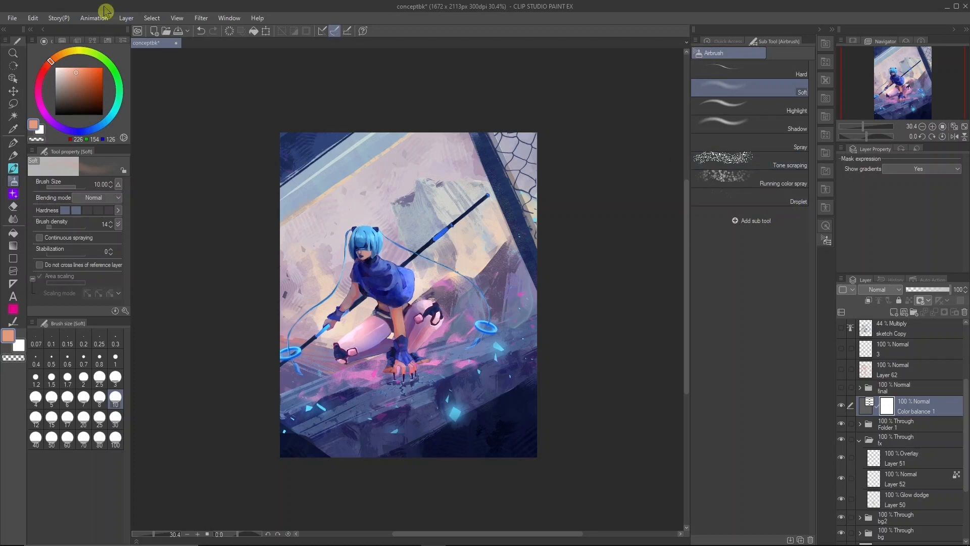
{"action": "left_click", "coordinate": [130, 20]}
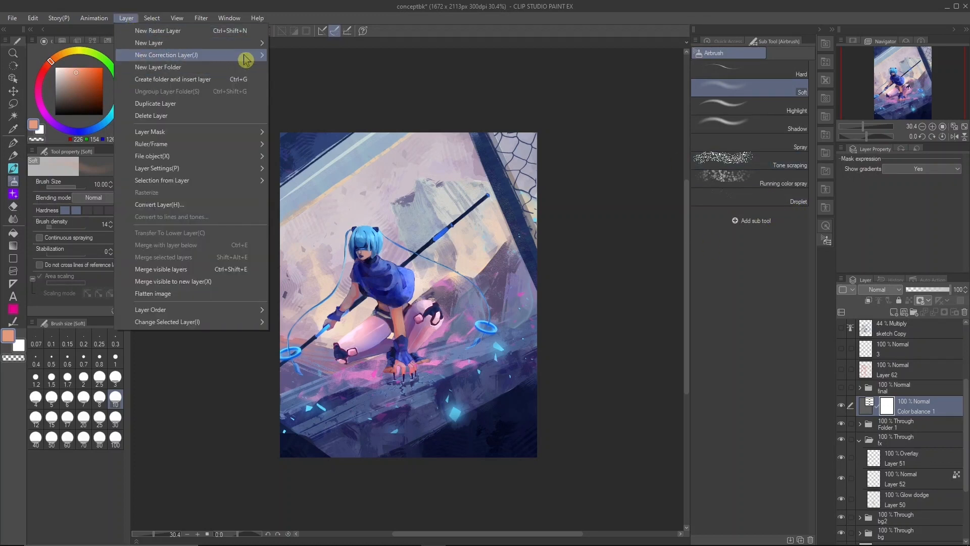
{"action": "mouse_move", "coordinate": [253, 56]}
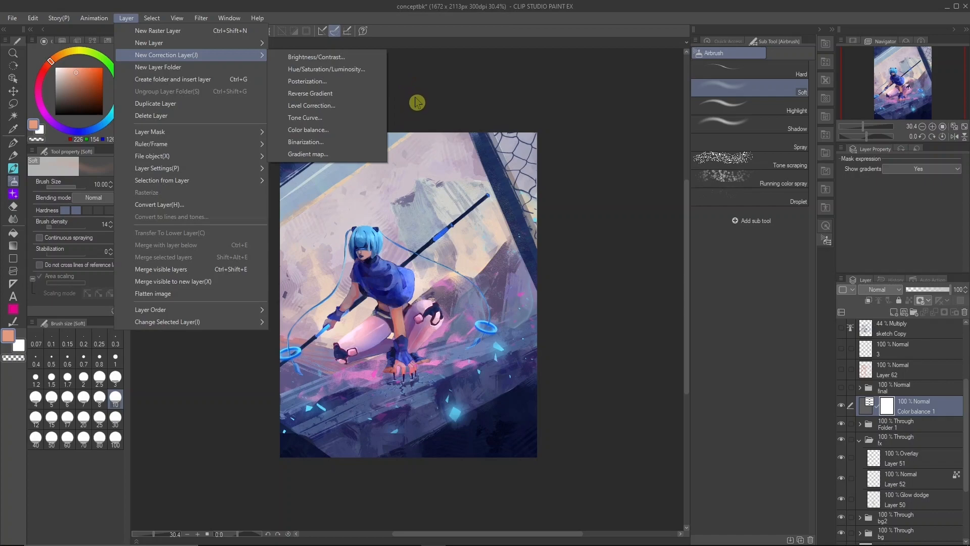
{"action": "left_click", "coordinate": [423, 108]}
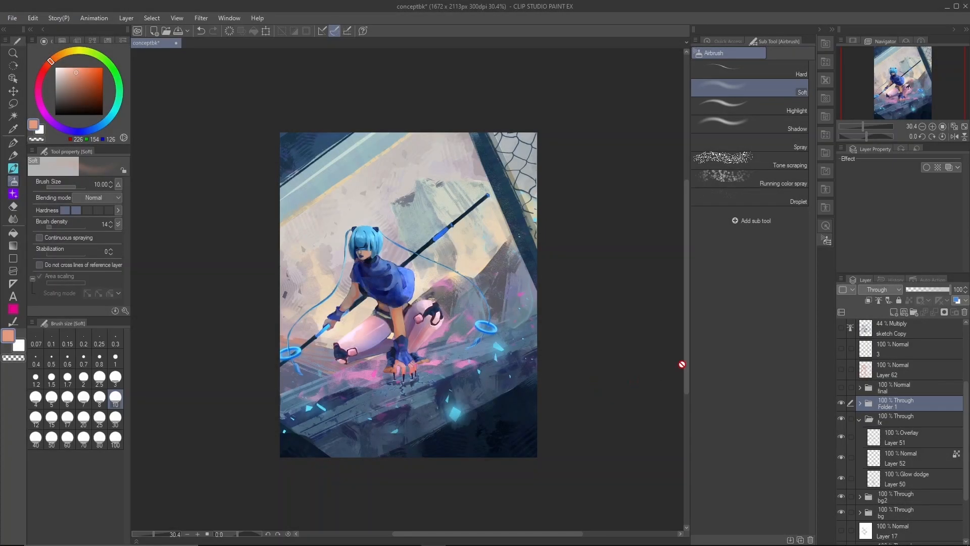
Step: Toggle the visibility of the final folder to compare the overall color correction, leaving the folder shown
{"action": "left_click", "coordinate": [841, 387]}
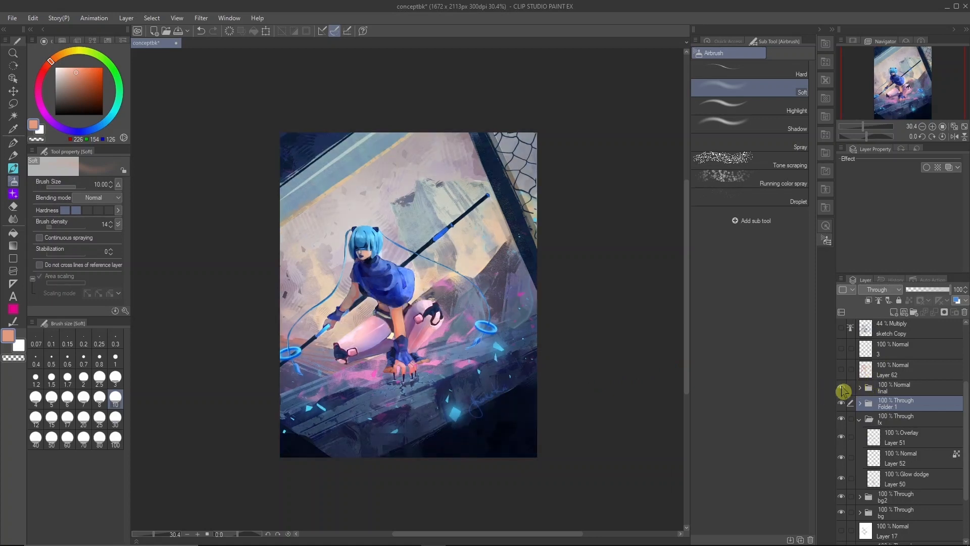
{"action": "left_click", "coordinate": [843, 390]}
{"action": "left_click", "coordinate": [843, 389]}
{"action": "left_click", "coordinate": [842, 388]}
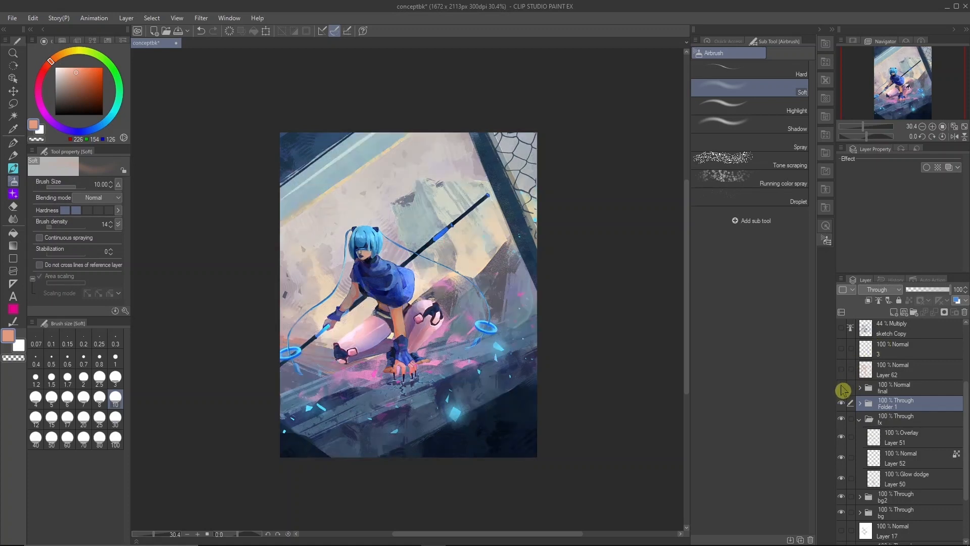
{"action": "left_click", "coordinate": [842, 388]}
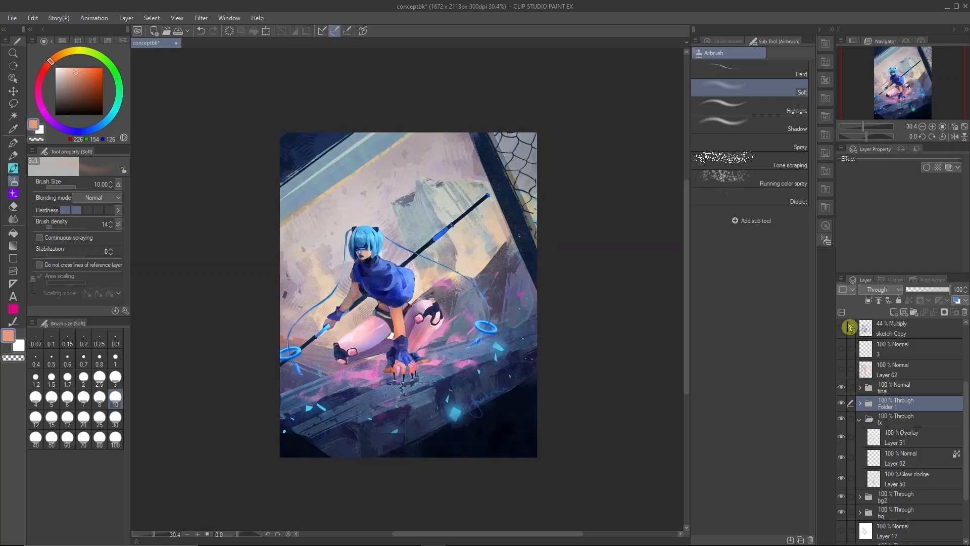
Step: Add a new layer above the final folder and fill it with Perlin noise at scale 1.00
{"action": "left_click", "coordinate": [905, 388]}
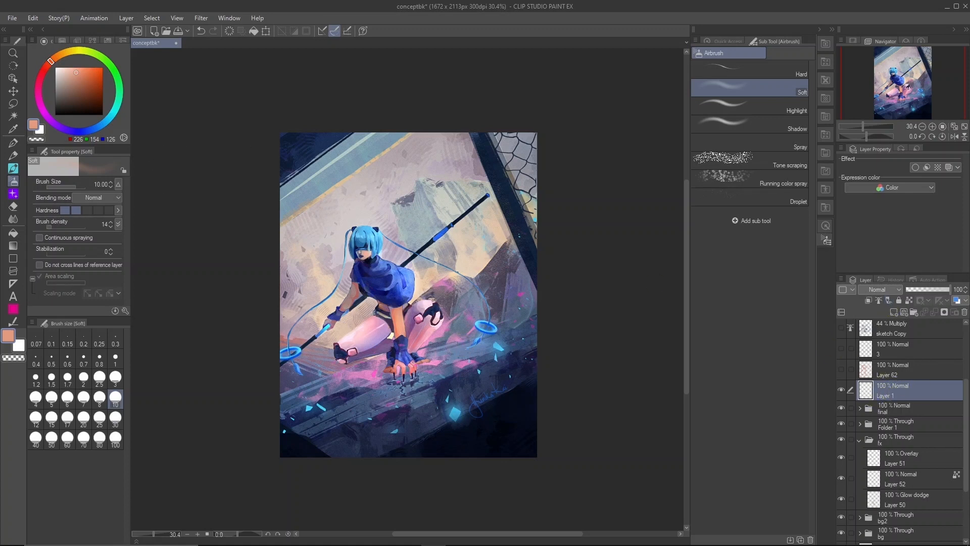
{"action": "left_click", "coordinate": [201, 18]}
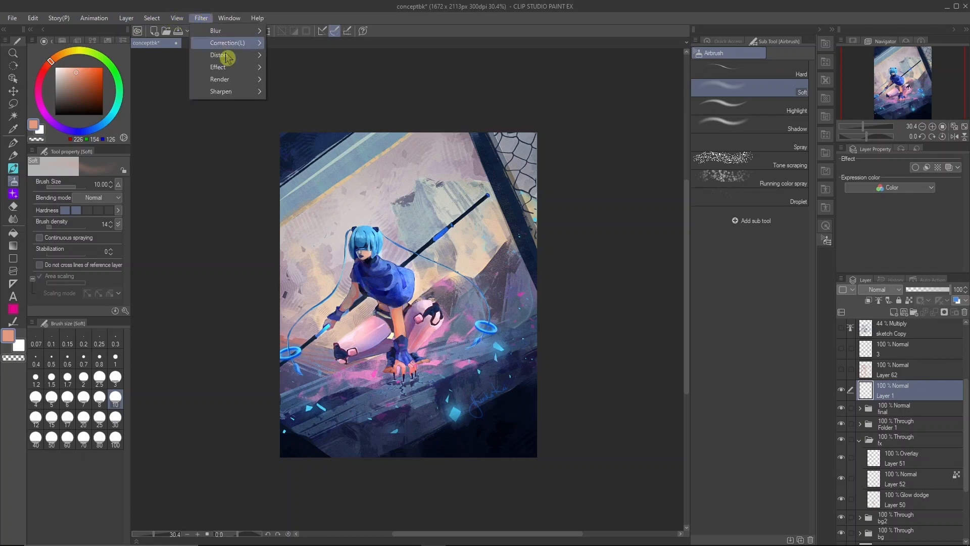
{"action": "mouse_move", "coordinate": [244, 81]}
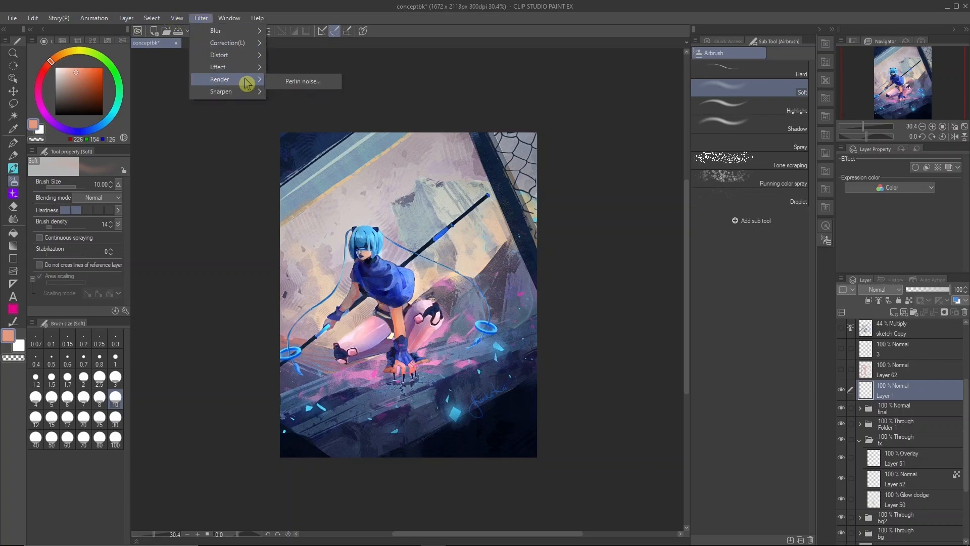
{"action": "left_click", "coordinate": [328, 84]}
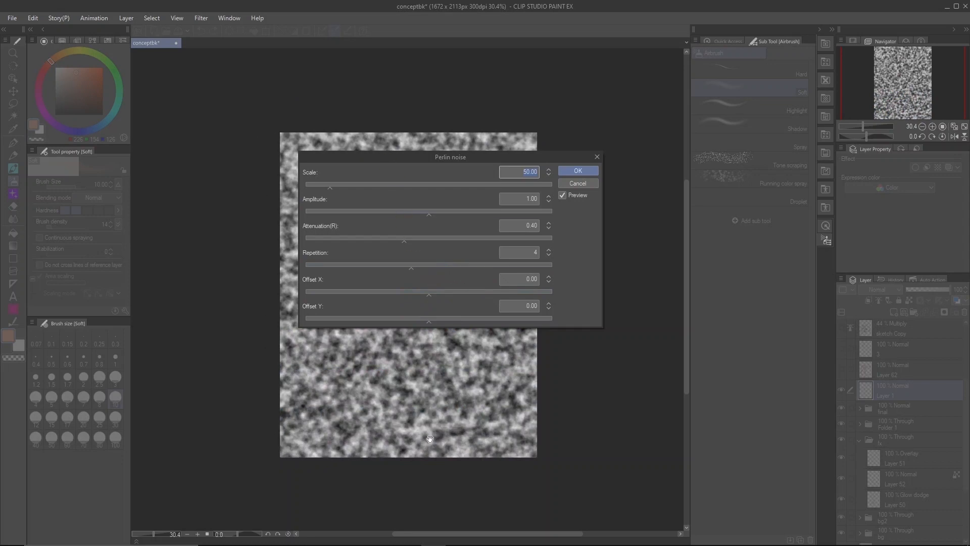
{"action": "left_click_drag", "start_coordinate": [329, 181], "coordinate": [306, 204]}
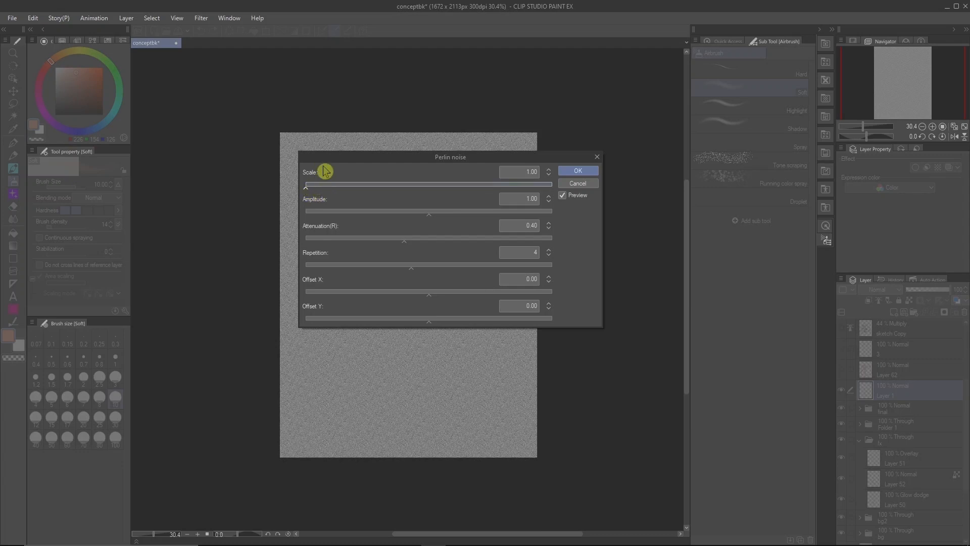
{"action": "left_click", "coordinate": [589, 172]}
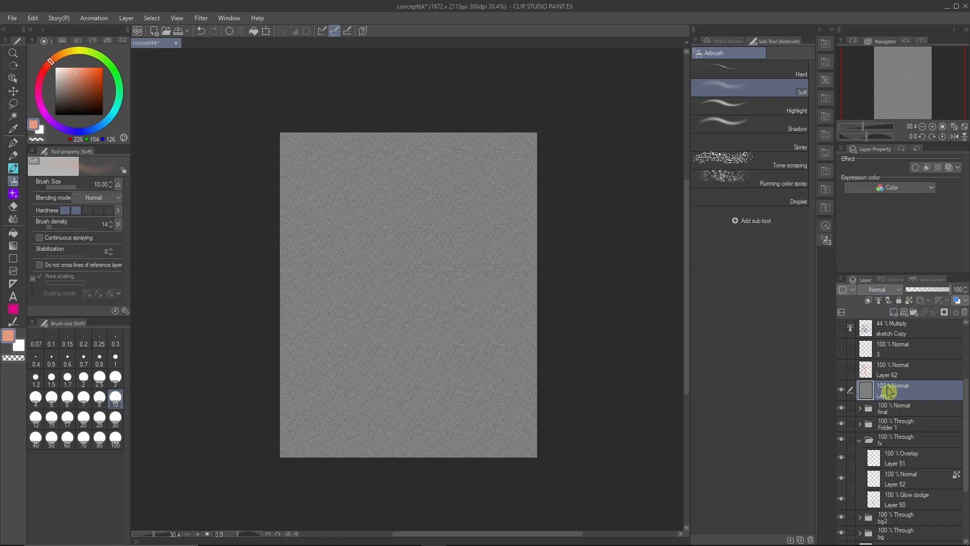
Step: Try the Overlay blending mode on the noise layer and examine the grain over the painting up close
{"action": "left_click", "coordinate": [894, 290]}
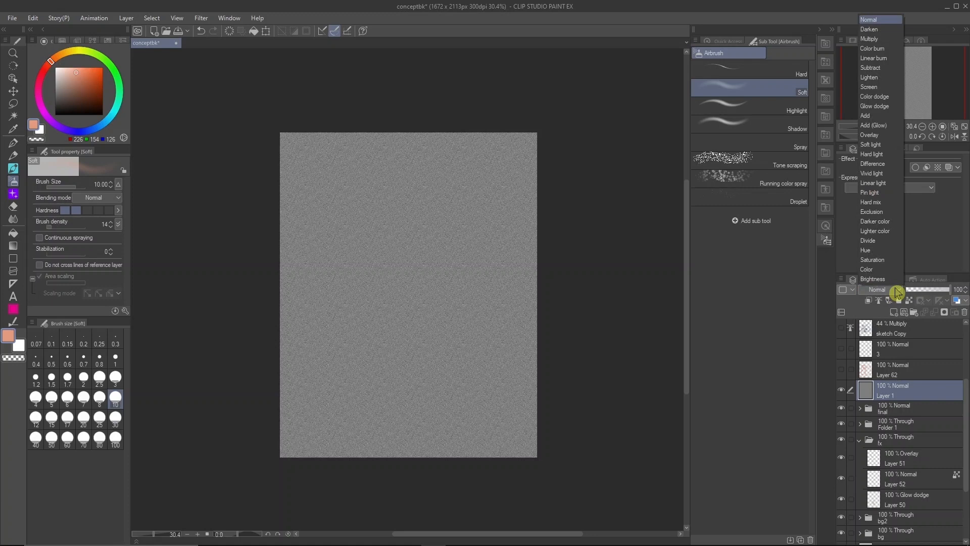
{"action": "left_click", "coordinate": [879, 135]}
{"action": "left_click_drag", "start_coordinate": [878, 127], "coordinate": [868, 128]}
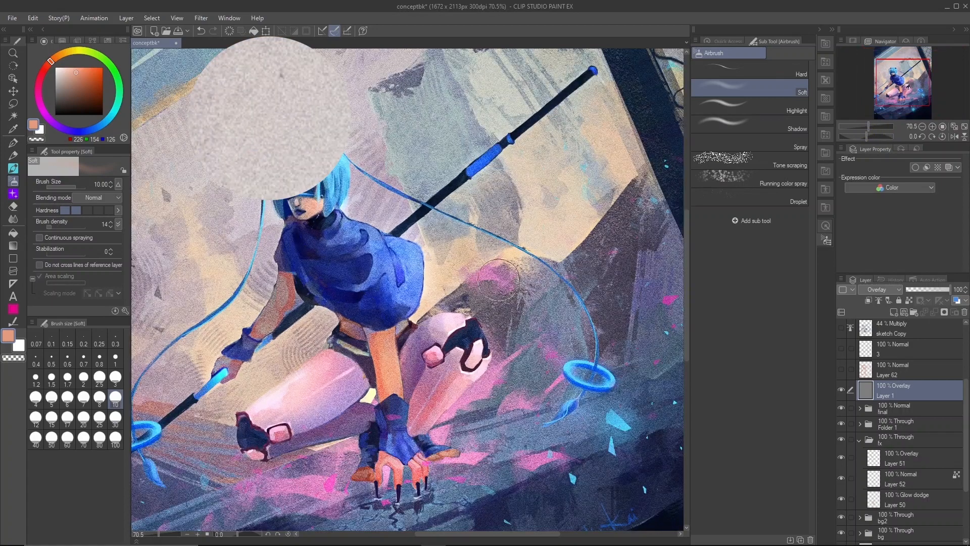
{"action": "left_click_drag", "start_coordinate": [887, 92], "coordinate": [887, 77]}
Step: Set the noise layer's blending mode to Soft light and its opacity to 32%
{"action": "left_click", "coordinate": [880, 292]}
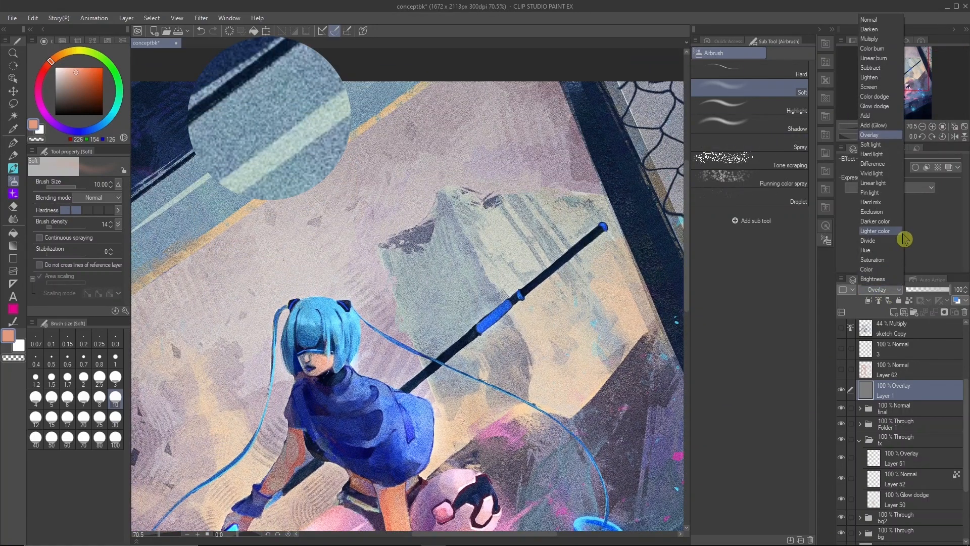
{"action": "left_click", "coordinate": [879, 148]}
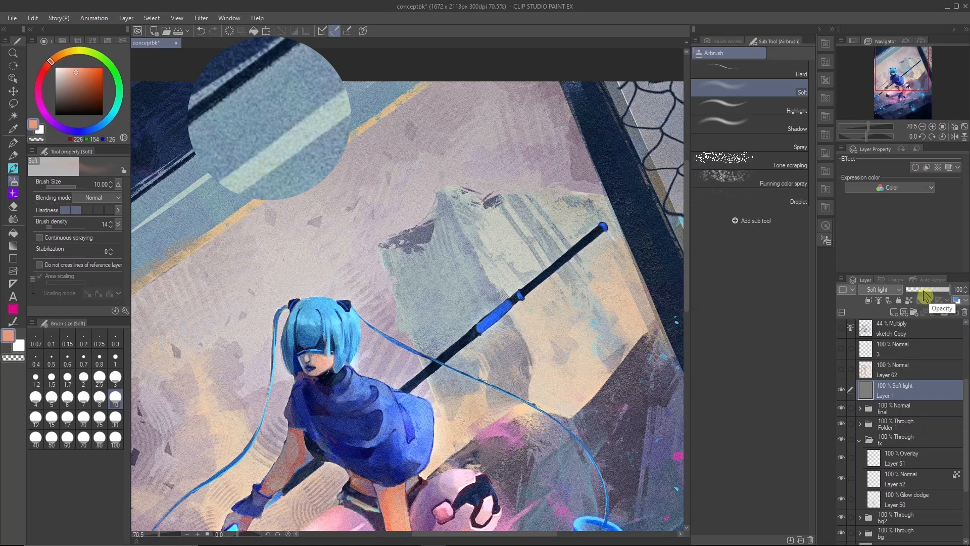
{"action": "left_click_drag", "start_coordinate": [925, 296], "coordinate": [923, 299]}
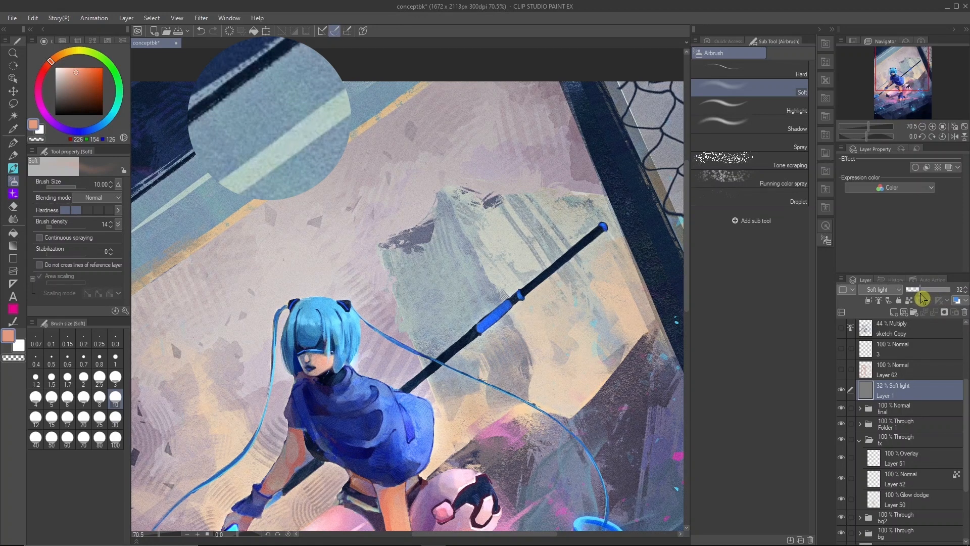
Step: Toggle the noise layer's visibility to compare the painting with and without grain, leaving it shown, and review the whole illustration
{"action": "left_click", "coordinate": [842, 390]}
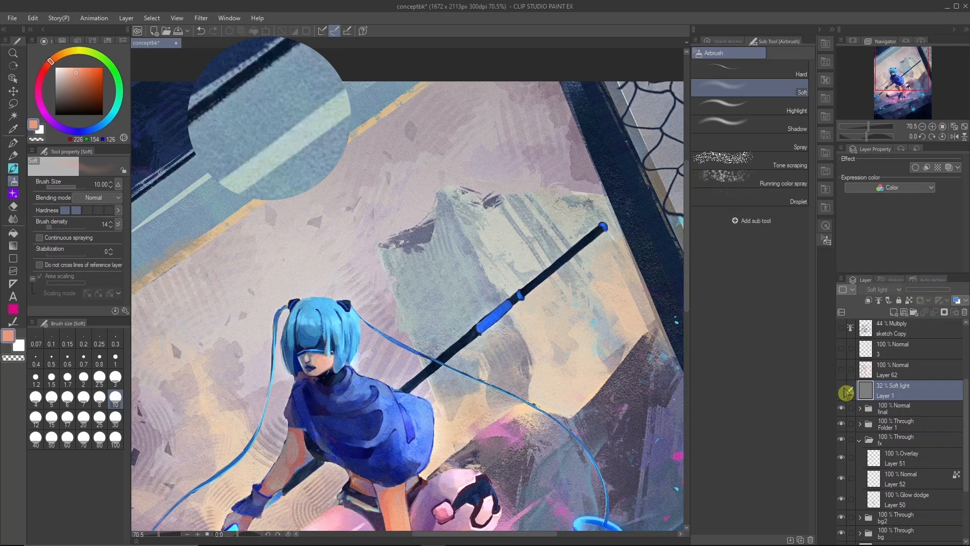
{"action": "left_click", "coordinate": [843, 390]}
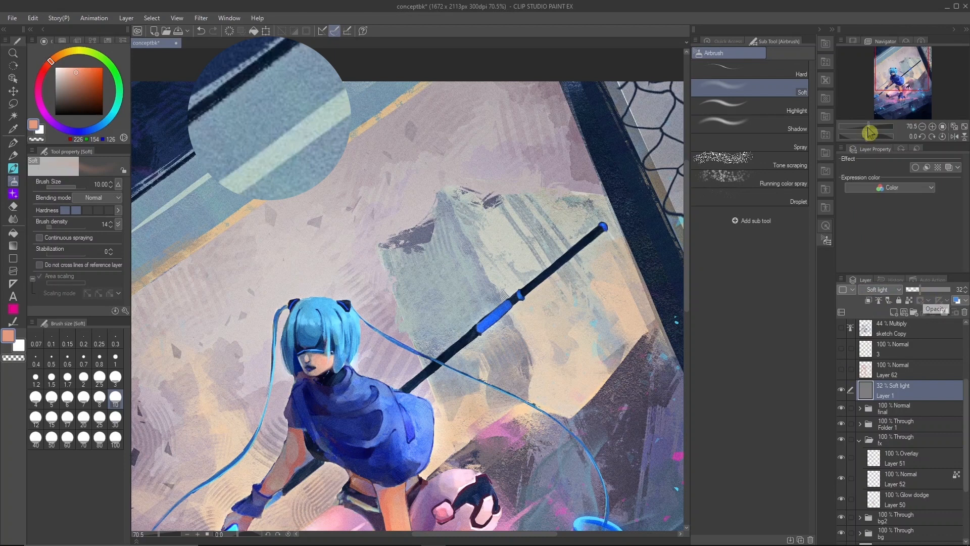
{"action": "left_click_drag", "start_coordinate": [868, 127], "coordinate": [863, 127]}
{"action": "left_click_drag", "start_coordinate": [880, 82], "coordinate": [875, 93]}
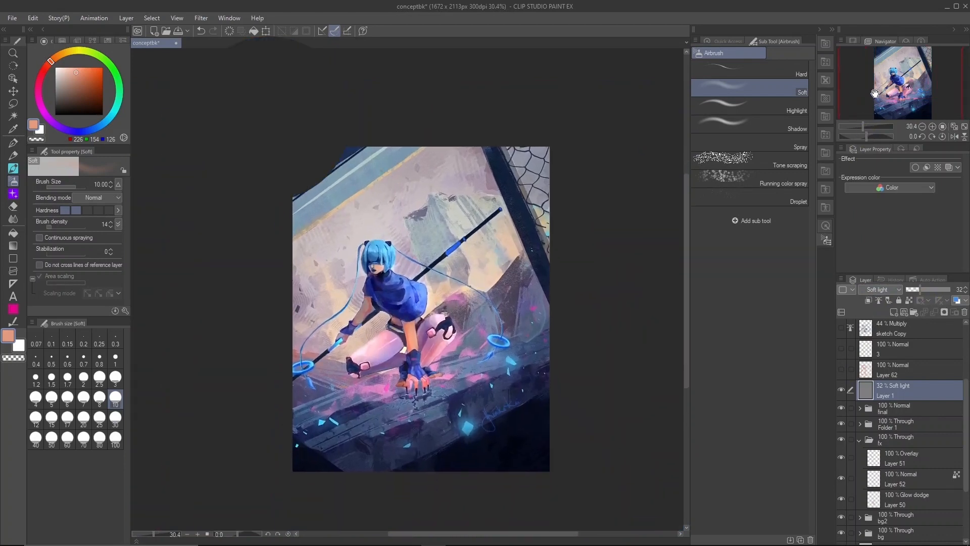